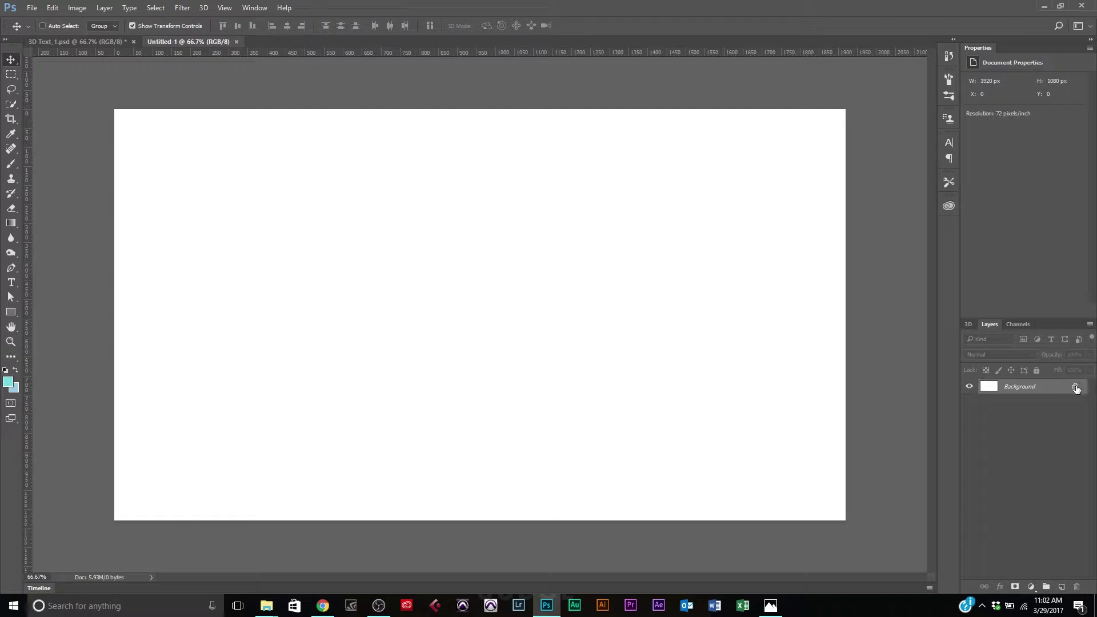
# Unlock the Background layer and draw a closed Pen path around the canvas area below a slope descending from the upper-left corner
pyautogui.click(1074, 386)
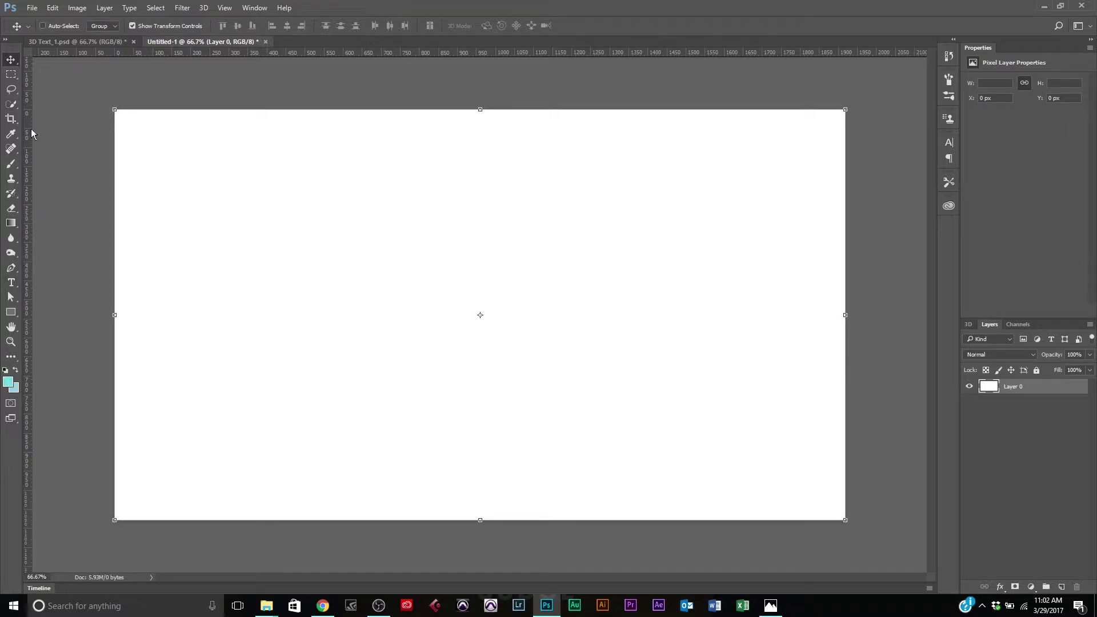
pyautogui.press('p')
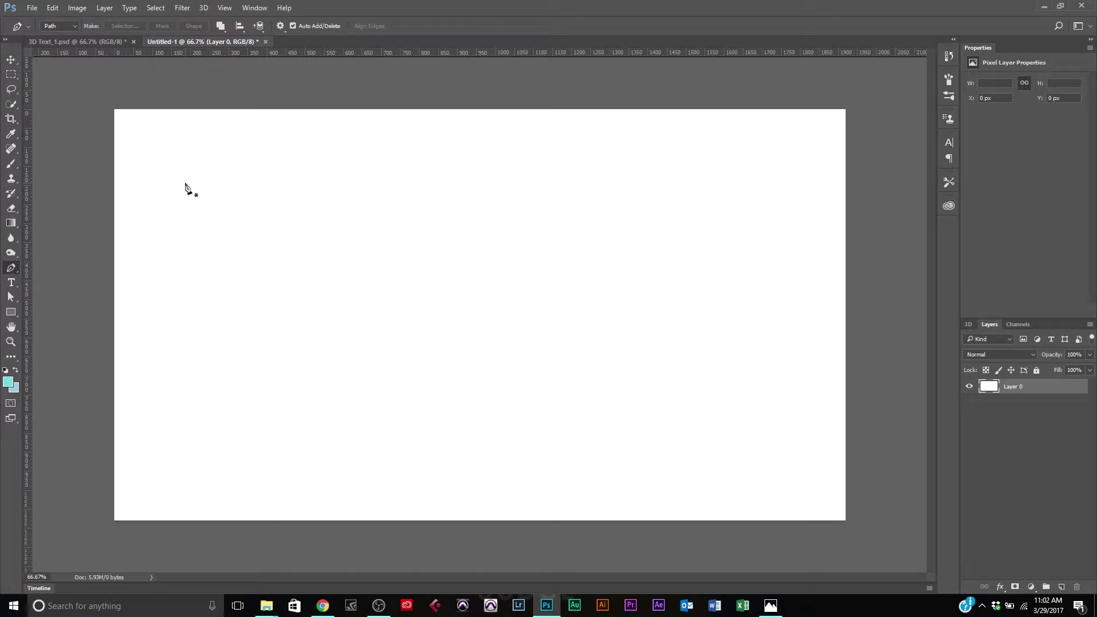
pyautogui.click(109, 103)
pyautogui.click(763, 289)
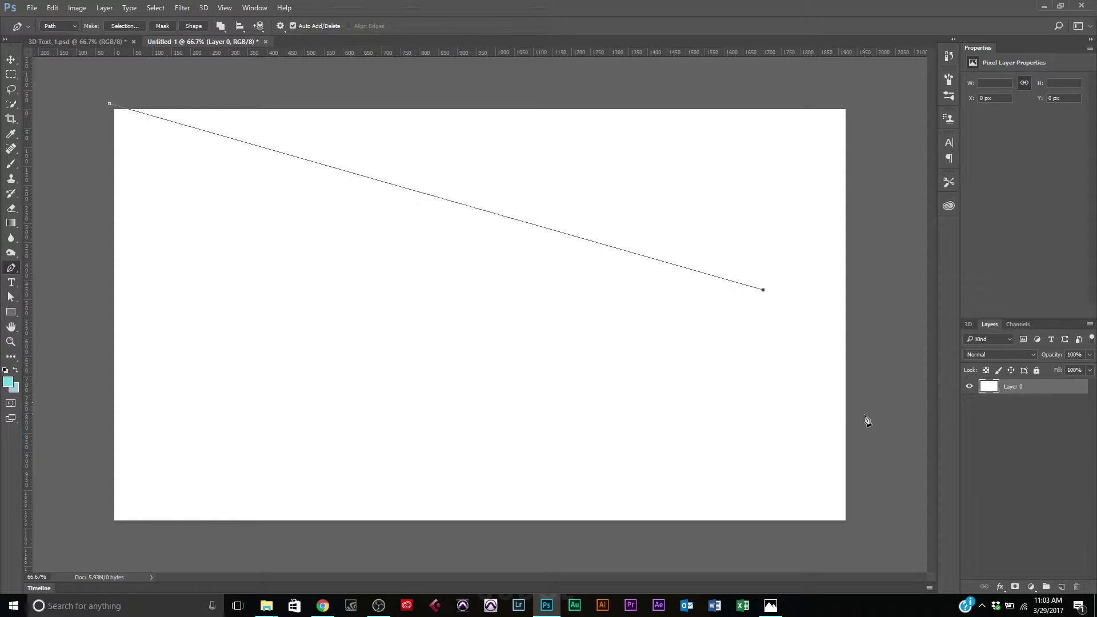
pyautogui.click(862, 374)
pyautogui.click(870, 537)
pyautogui.click(91, 537)
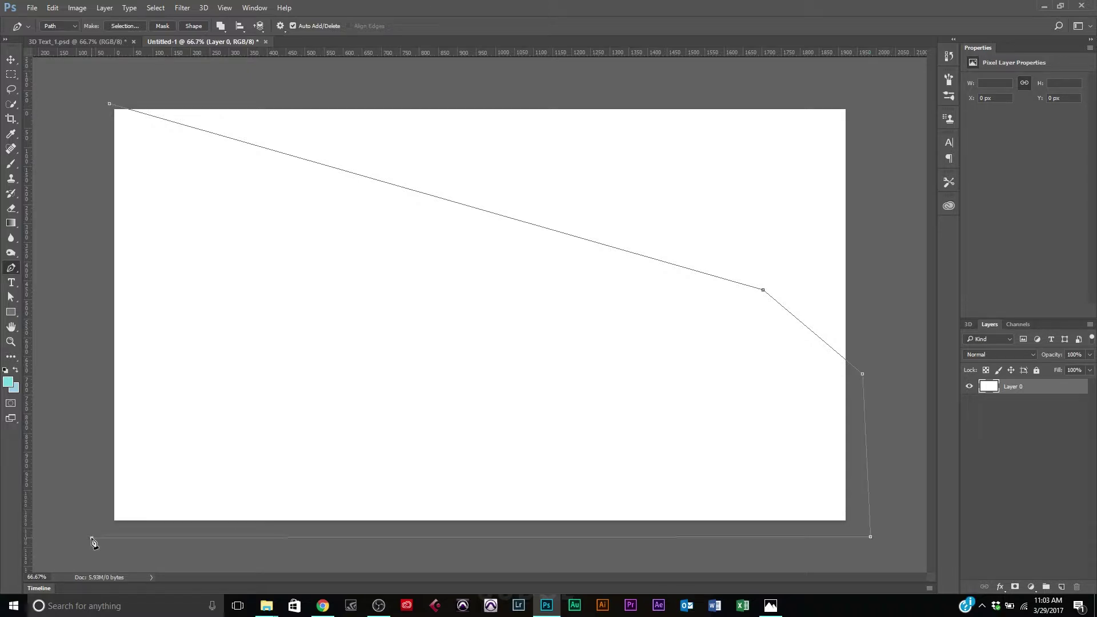
pyautogui.click(109, 104)
# Convert the closed path to a new anti-aliased selection with a feather radius of 0 pixels
pyautogui.rightClick(366, 293)
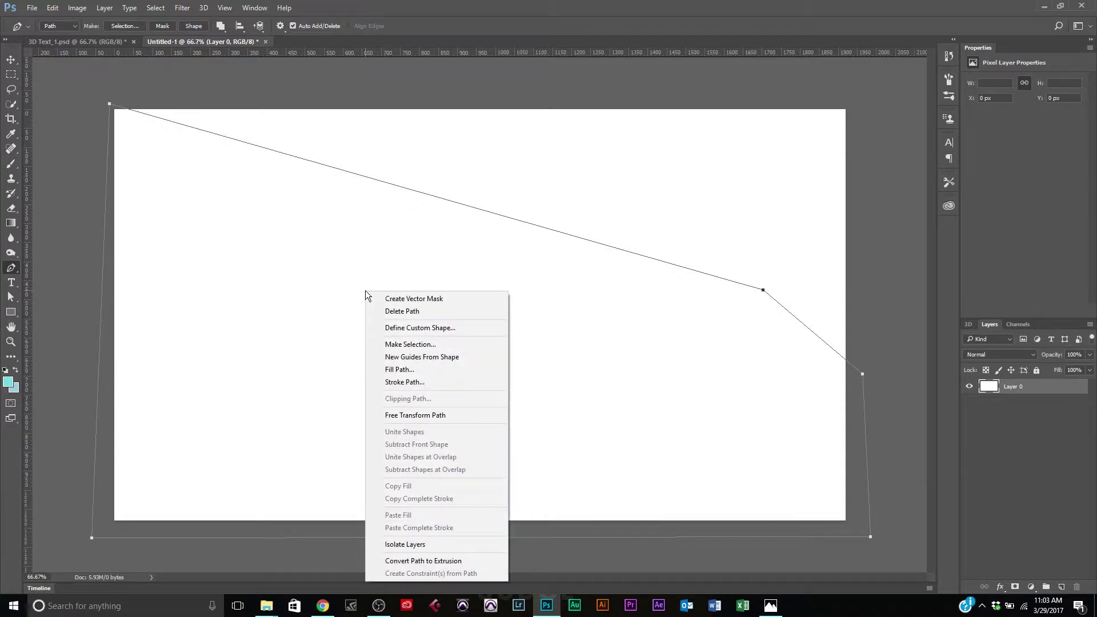
pyautogui.click(436, 345)
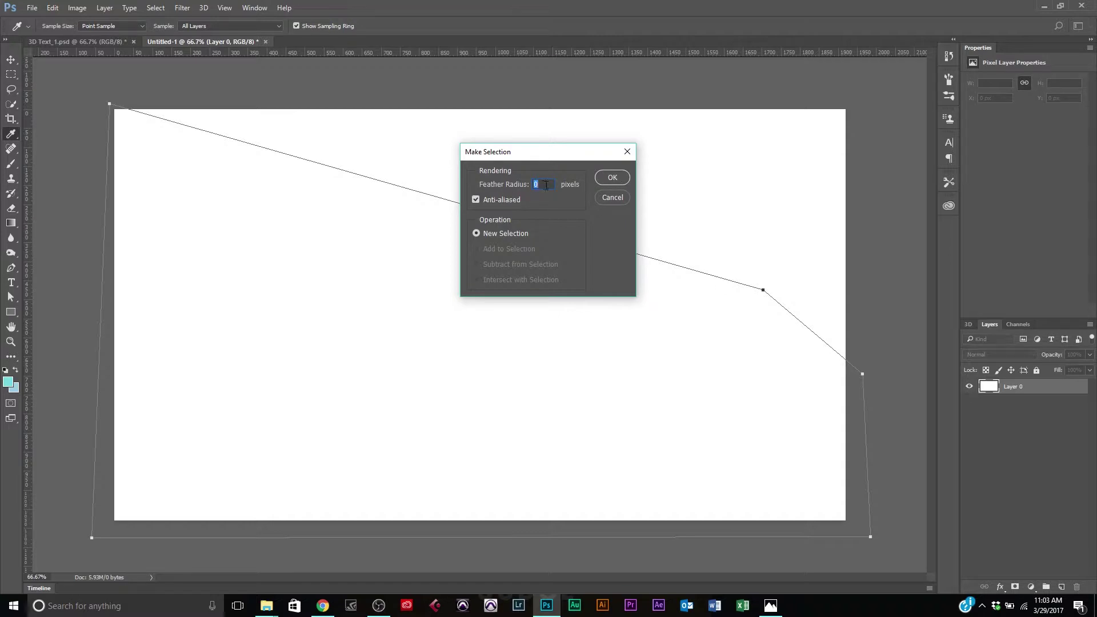
pyautogui.click(612, 177)
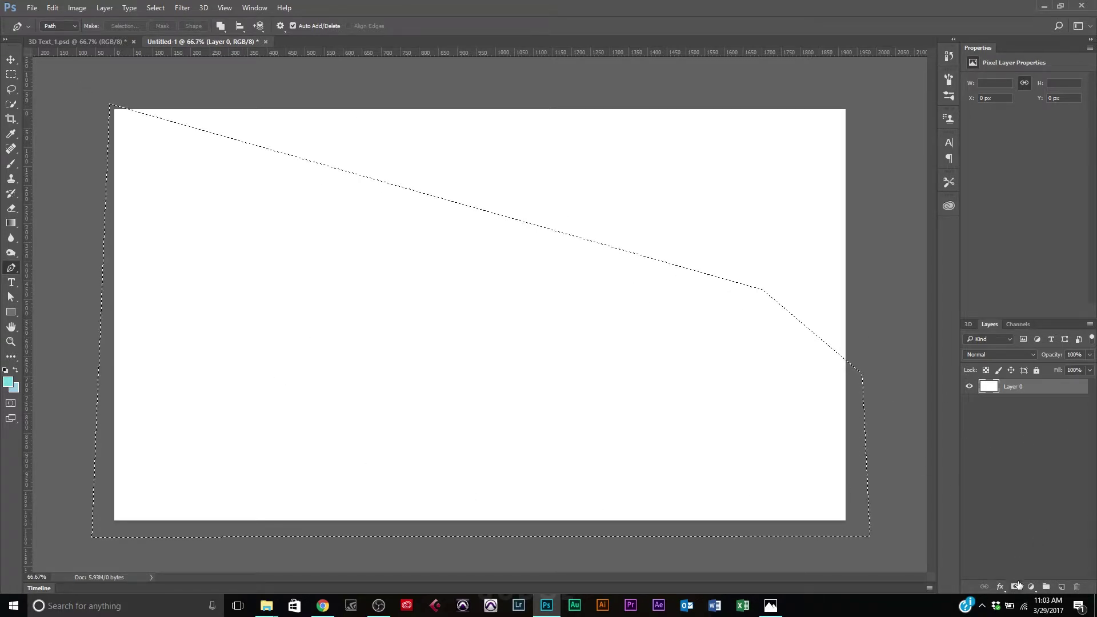
# Fill the selection with light blue #a9d5e7 on a new layer and deselect it
pyautogui.click(1061, 587)
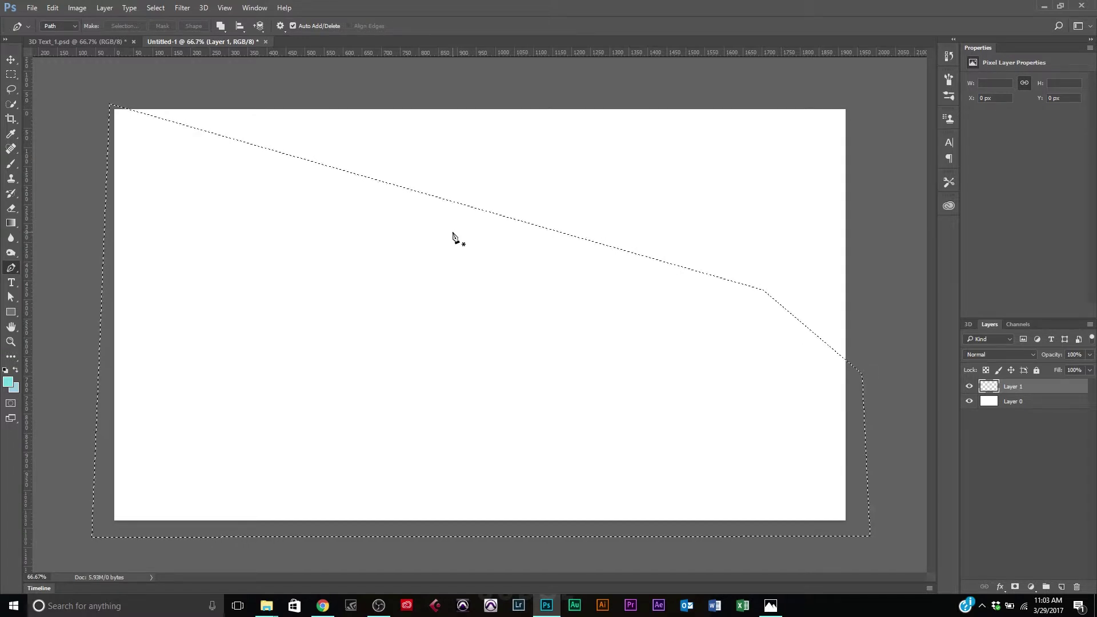
pyautogui.hotkey('alt', 'BackSpace')
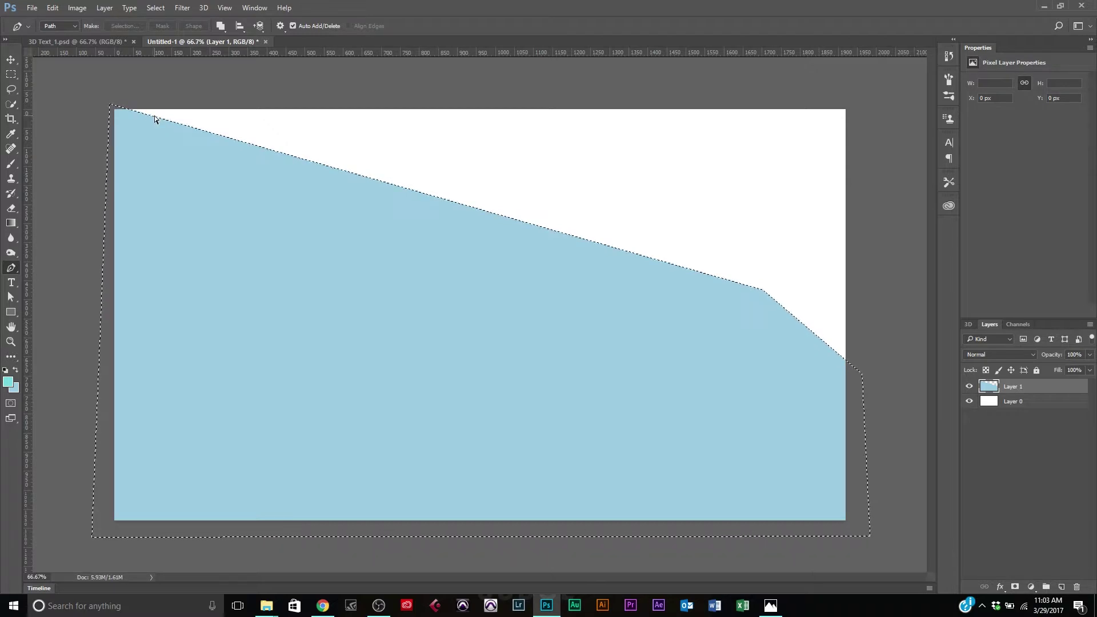
pyautogui.hotkey('ctrl', 'd')
pyautogui.click(11, 60)
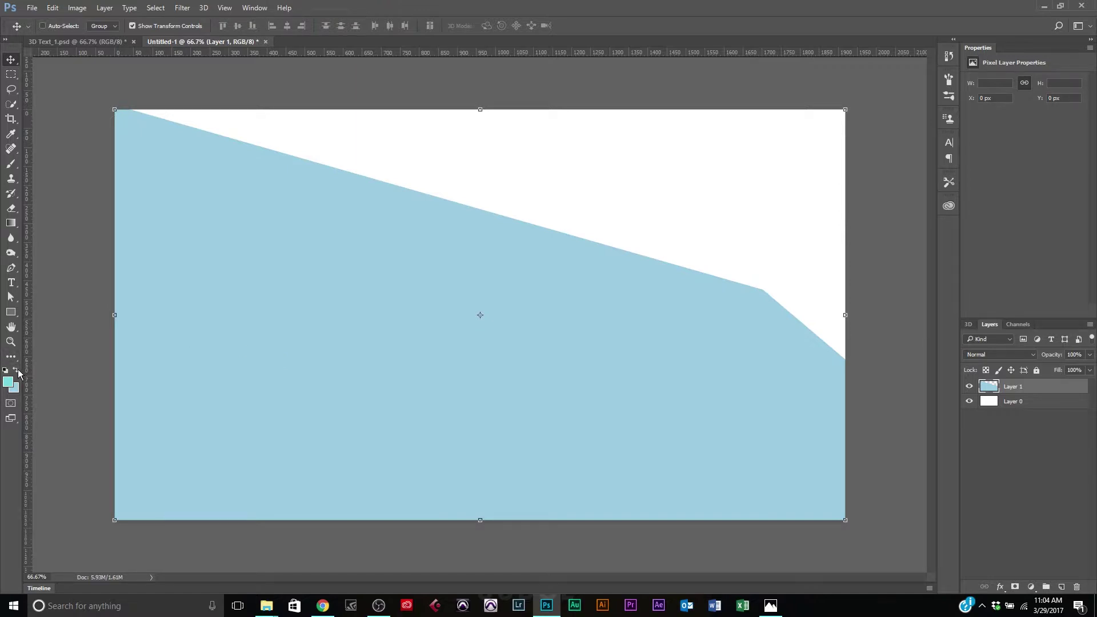
pyautogui.click(14, 387)
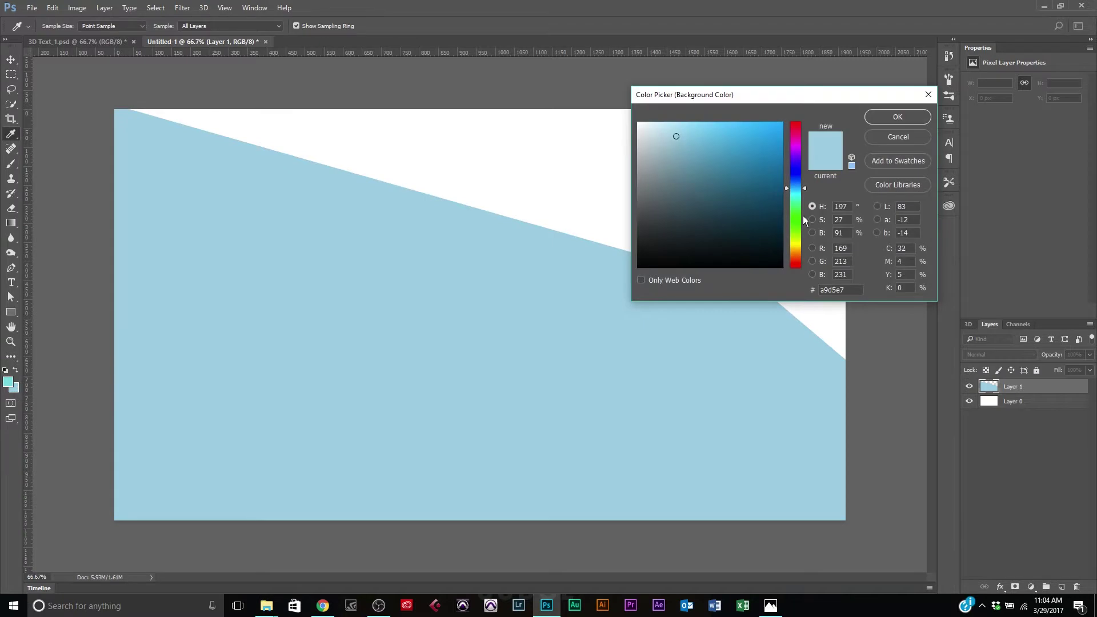
pyautogui.click(900, 137)
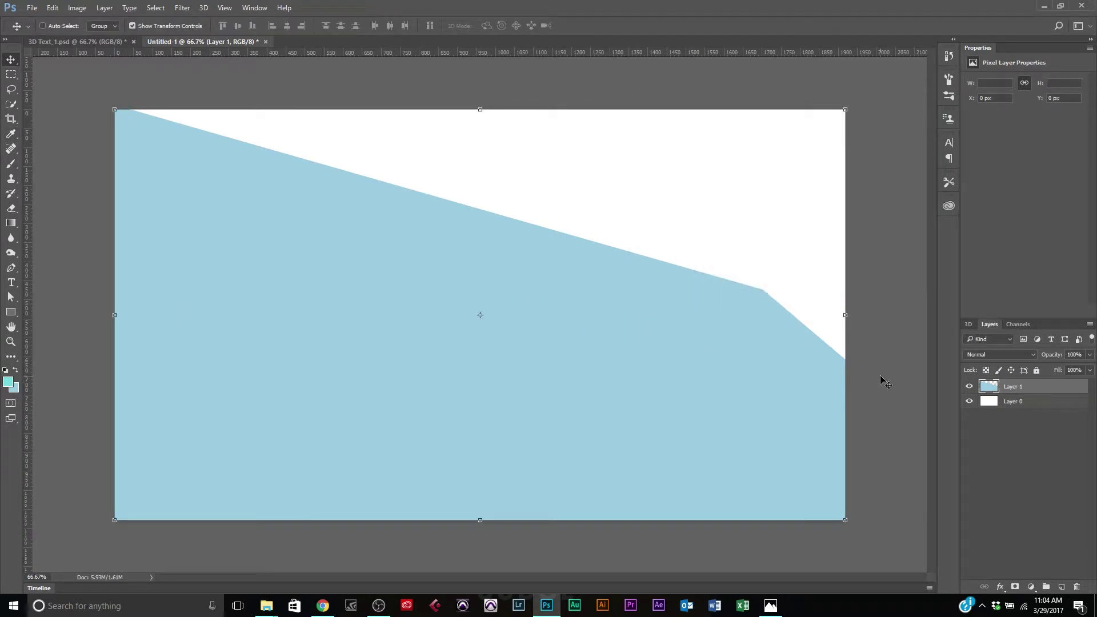
# Rename the white layer as Background 1 and the light blue layer as Background 2
pyautogui.doubleClick(1014, 402)
pyautogui.write('Background 1')
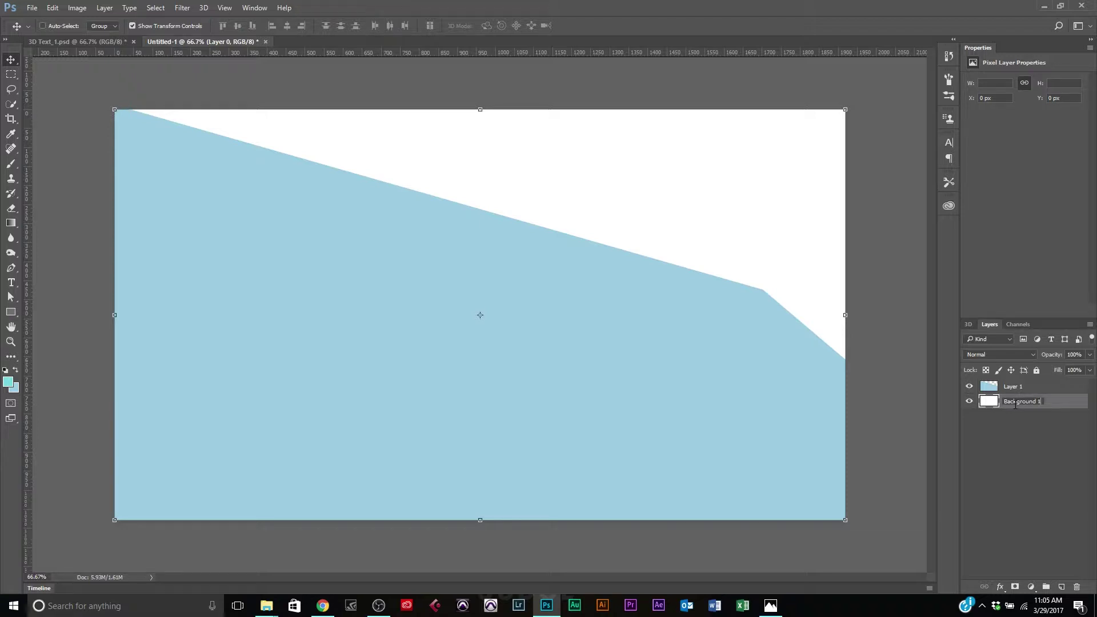
pyautogui.press('Return')
pyautogui.doubleClick(1018, 386)
pyautogui.write('Background')
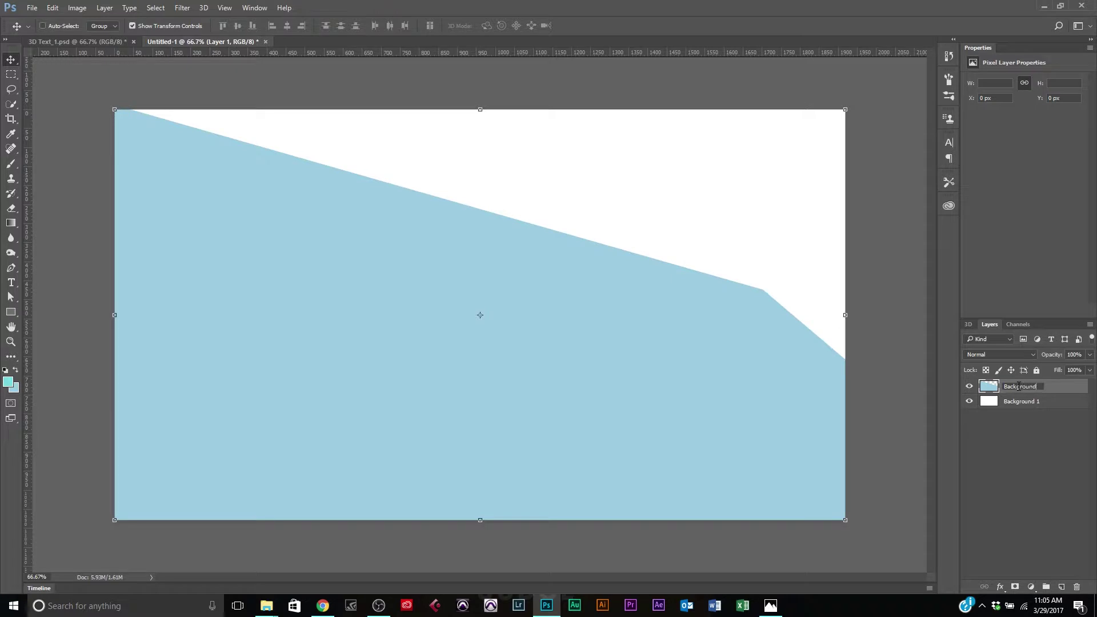
pyautogui.write(' 2')
pyautogui.press('Return')
# Label the Background 1 layer blue and the Background 2 layer violet
pyautogui.rightClick(1048, 405)
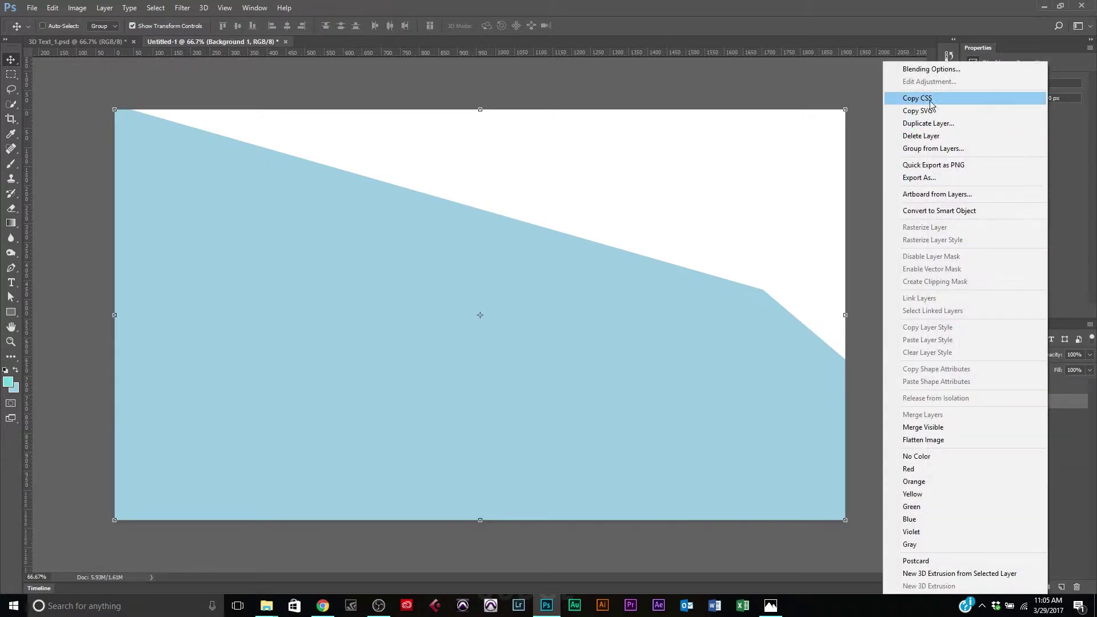
pyautogui.click(916, 522)
pyautogui.click(1049, 391)
pyautogui.rightClick(1049, 392)
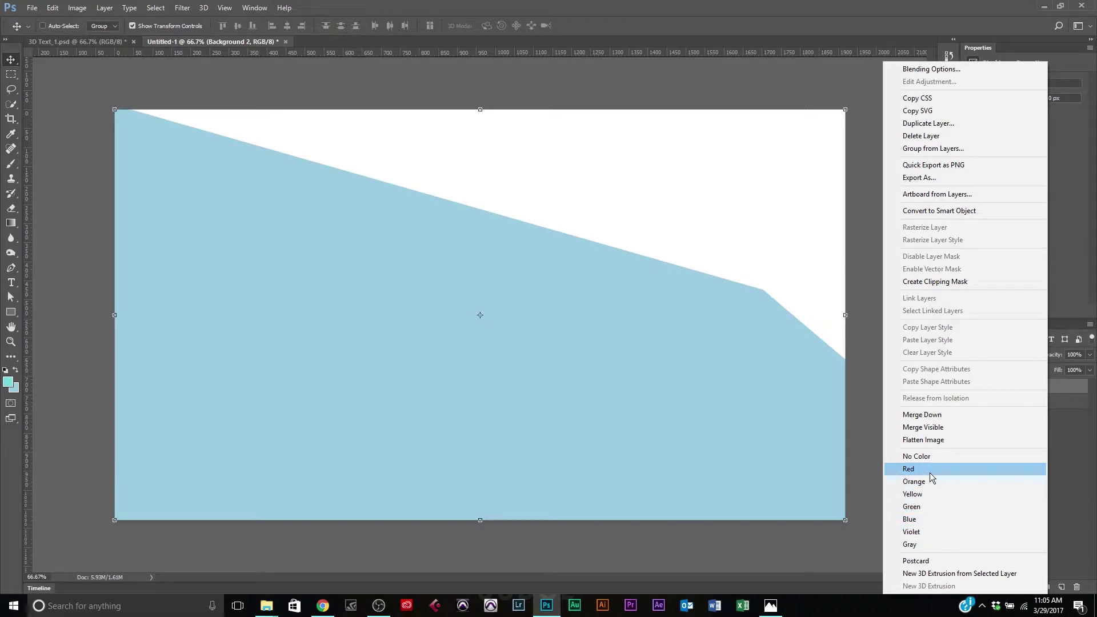
pyautogui.click(923, 530)
pyautogui.click(1063, 429)
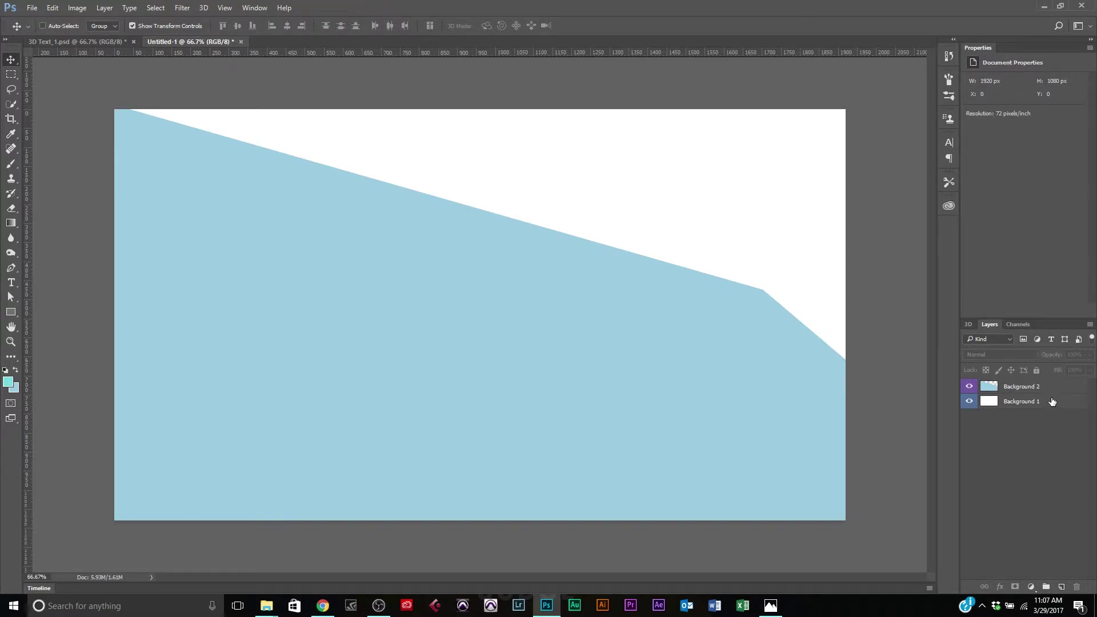
# Add a reversed linear Gradient Overlay to the Background 1 layer with light blue tones, a -45° angle and 105% scale
pyautogui.doubleClick(1051, 401)
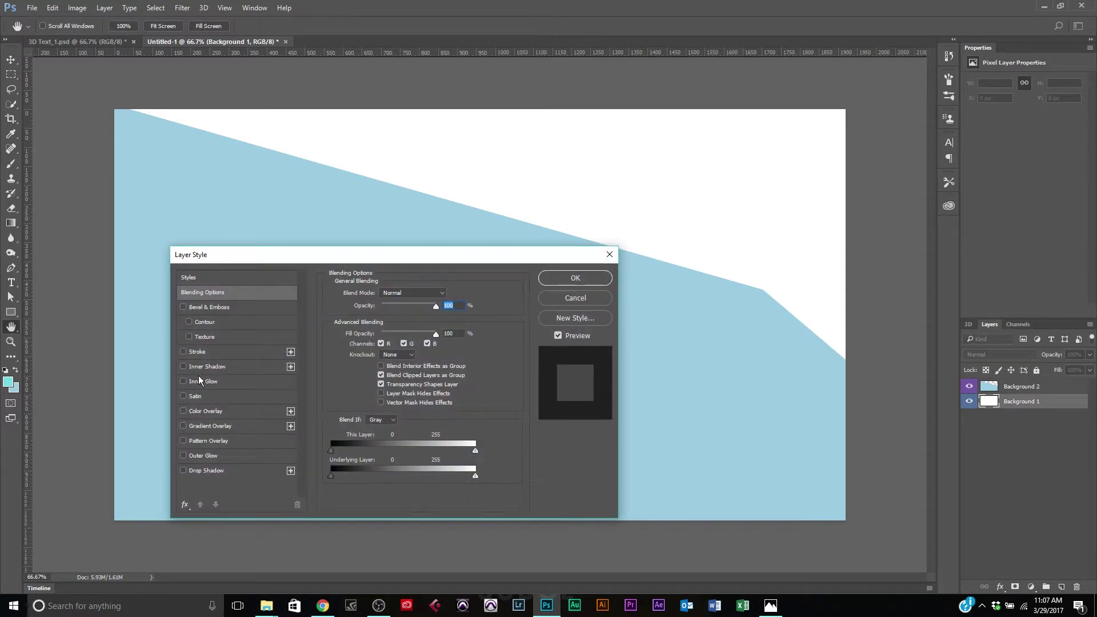
pyautogui.click(203, 427)
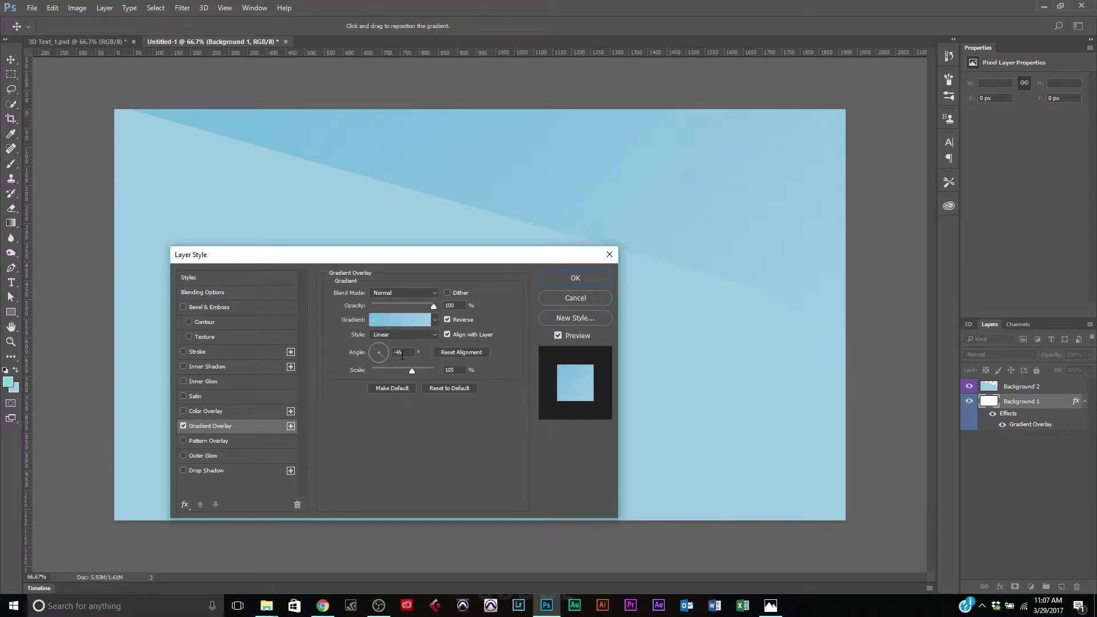
pyautogui.click(416, 320)
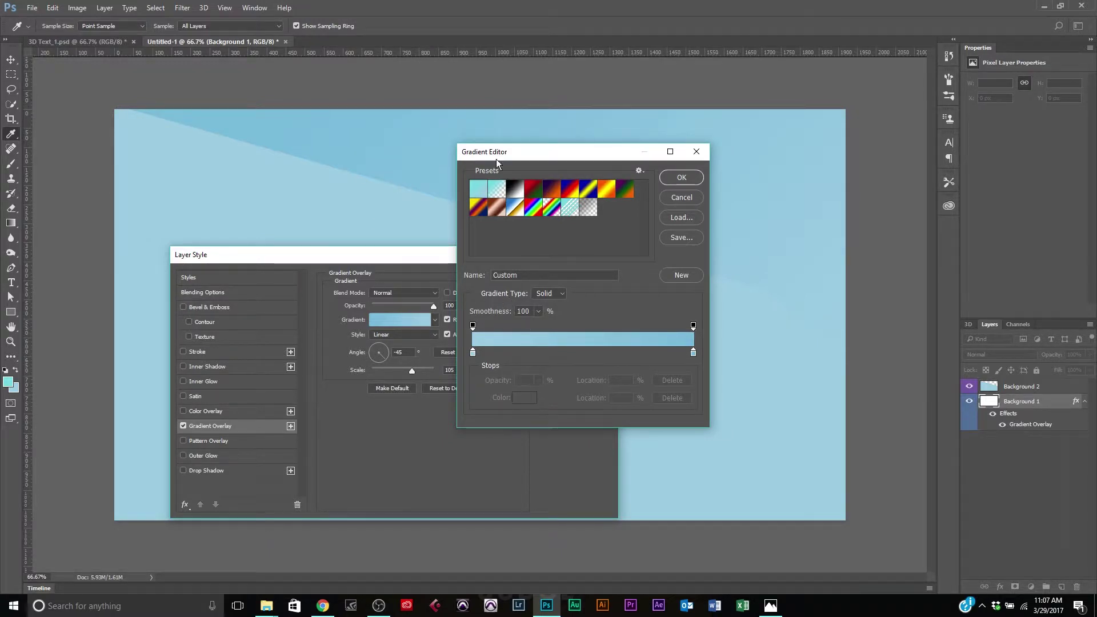
pyautogui.moveTo(508, 147); pyautogui.dragTo(361, 147)
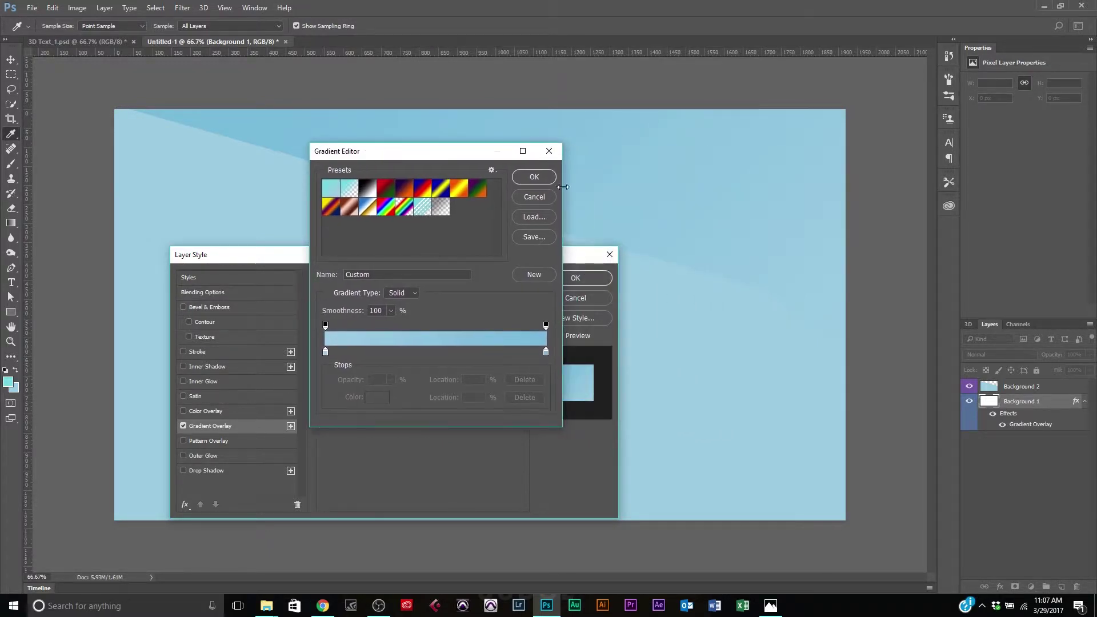
pyautogui.click(547, 181)
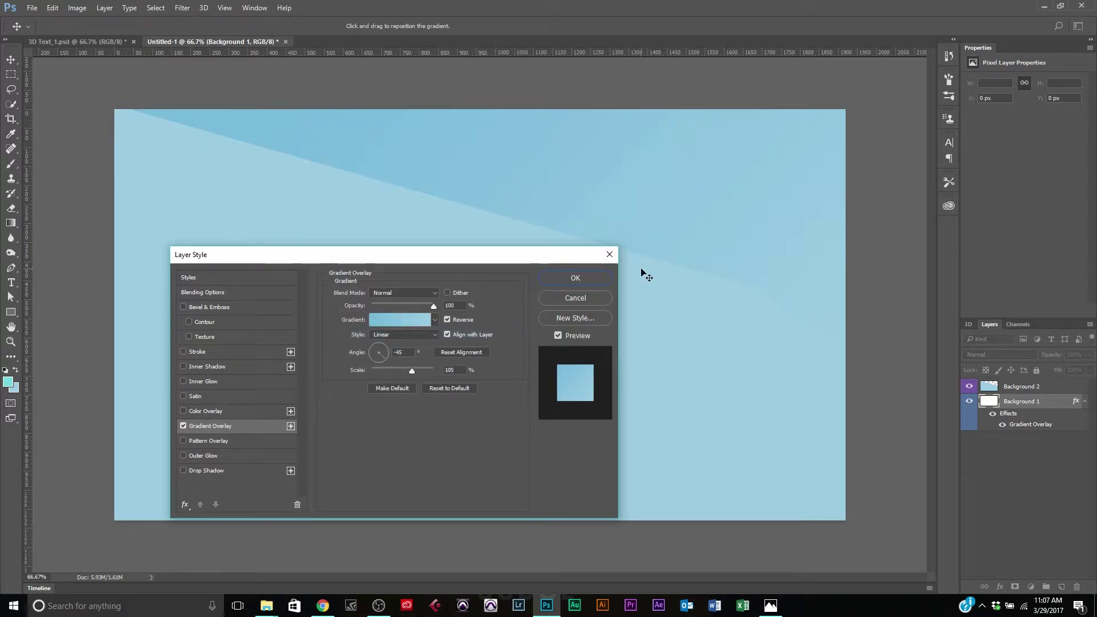
# Reopen the overlay's gradient and confirm #a9d5e7 as its start color stop, leaving no extra opacity stop
pyautogui.click(395, 323)
pyautogui.click(394, 324)
pyautogui.press('Delete')
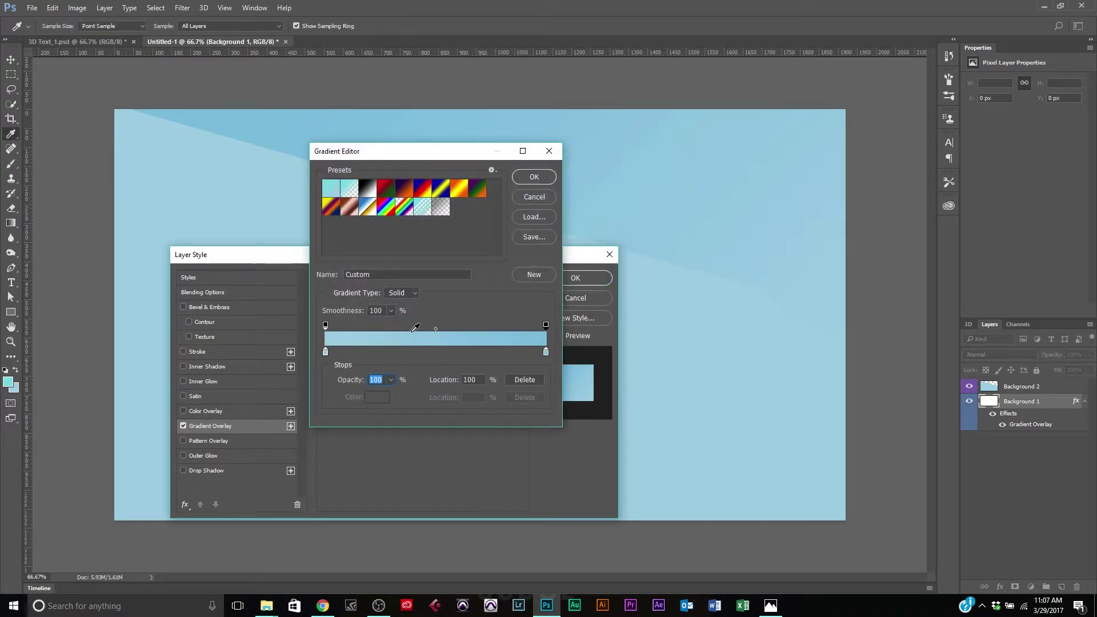
pyautogui.doubleClick(325, 354)
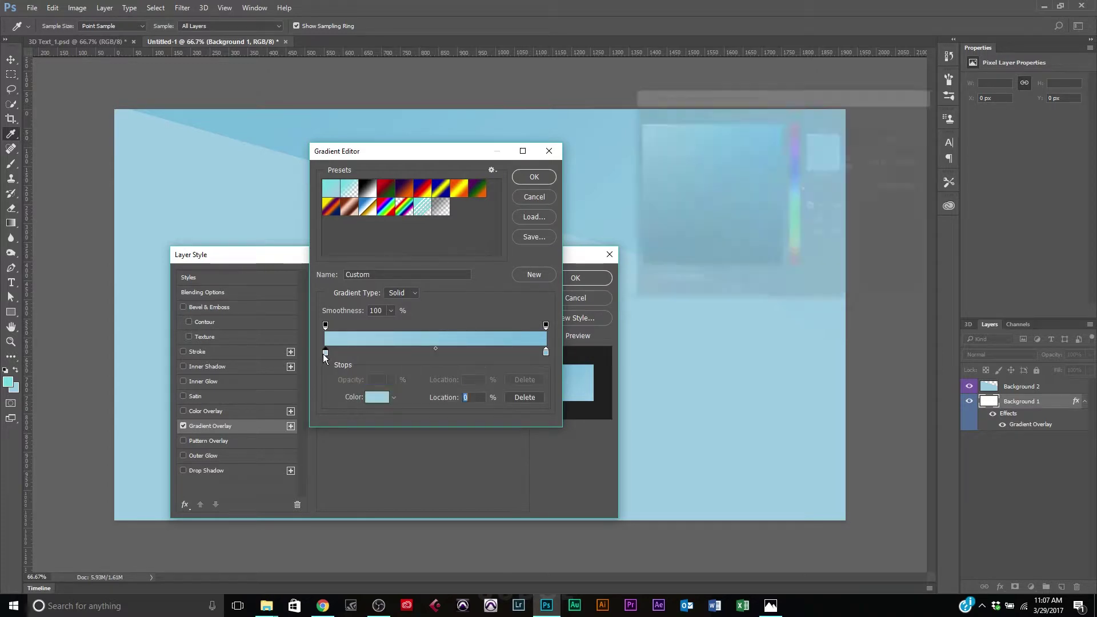
pyautogui.click(851, 293)
pyautogui.click(911, 116)
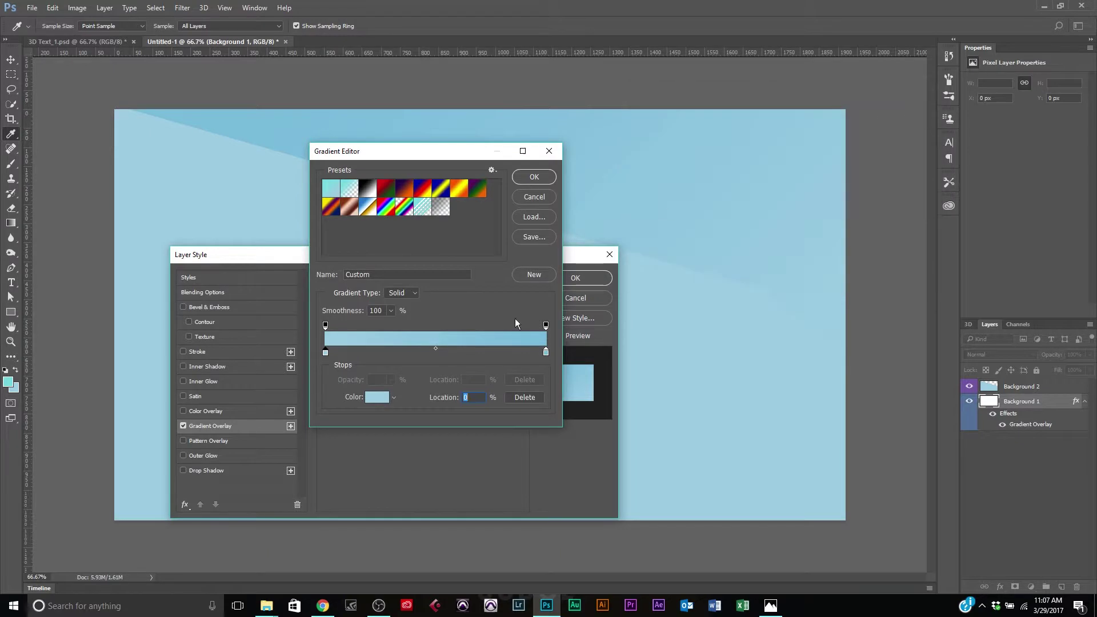
# Confirm #86c7e1 as the gradient's end color stop and apply the overlay to the Background 1 layer
pyautogui.doubleClick(545, 353)
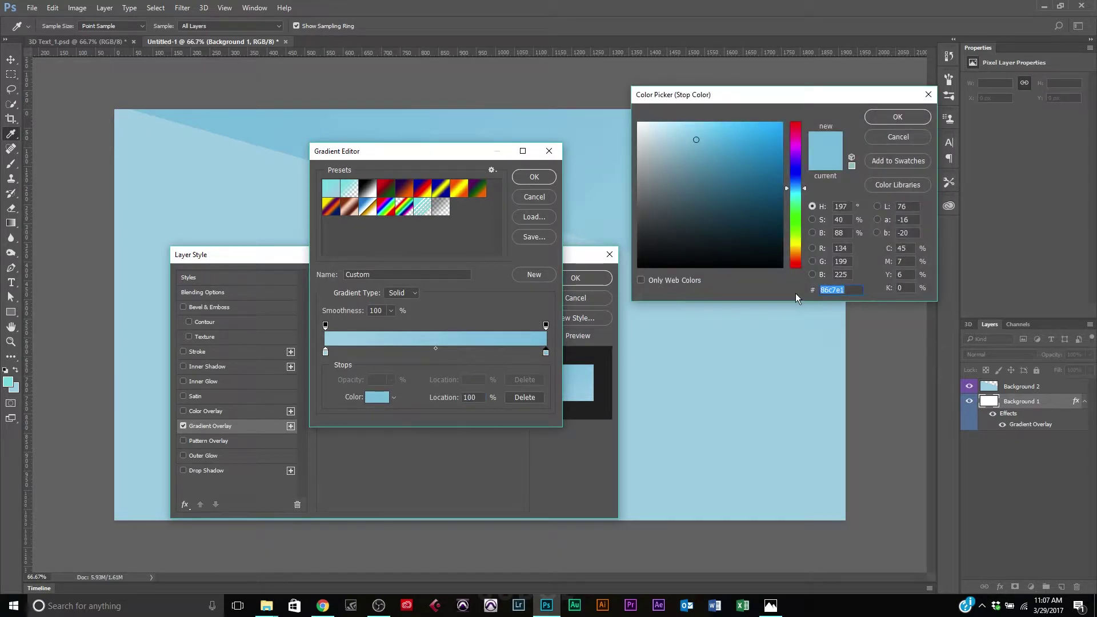
pyautogui.click(846, 291)
pyautogui.click(912, 117)
pyautogui.click(530, 178)
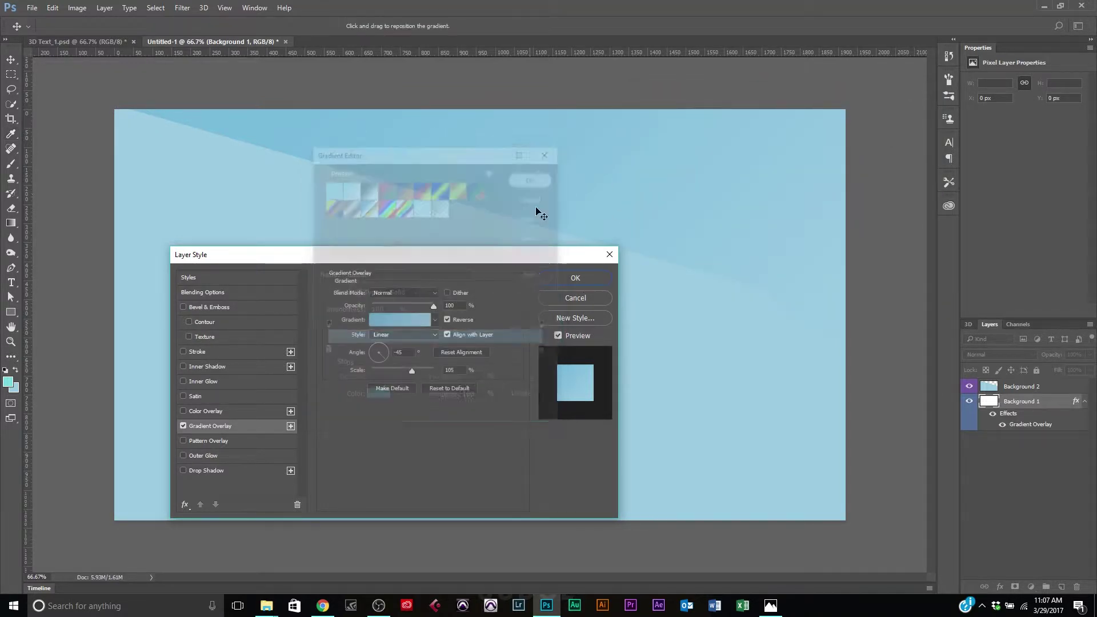
pyautogui.click(575, 278)
pyautogui.press('v')
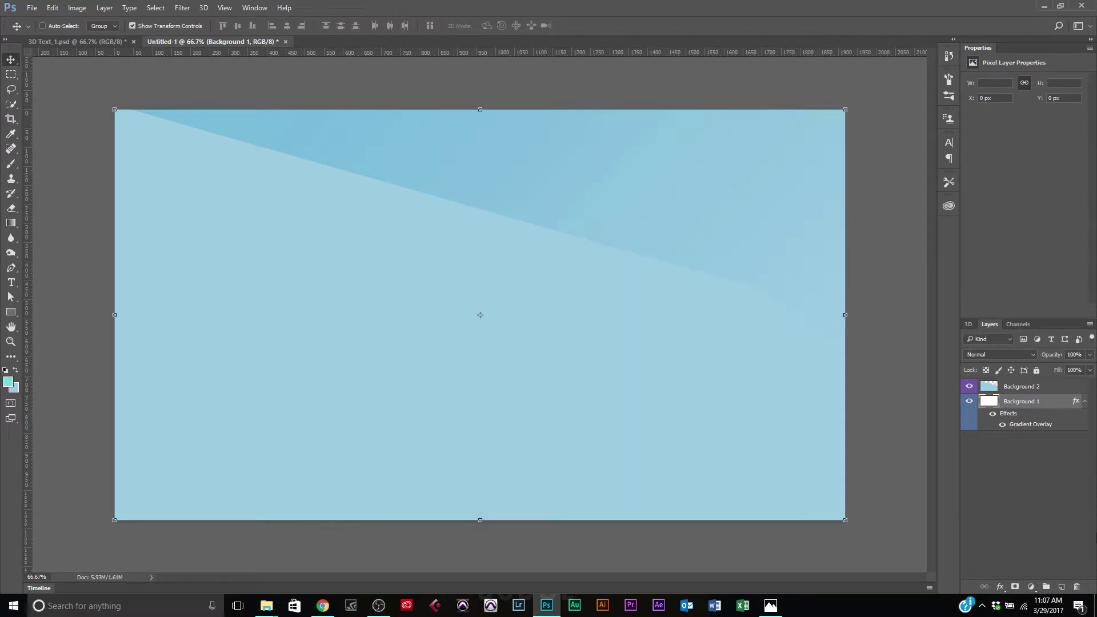
pyautogui.click(1086, 403)
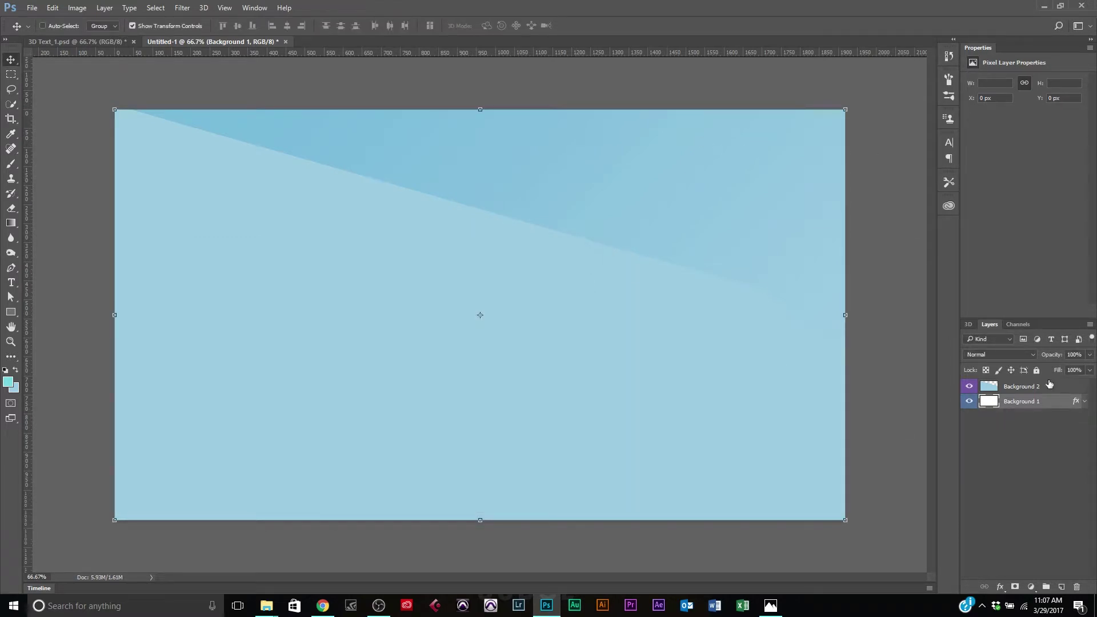
# Add a Gradient Overlay to the Background 2 layer and remove the extra opacity stop from its gradient
pyautogui.doubleClick(1048, 391)
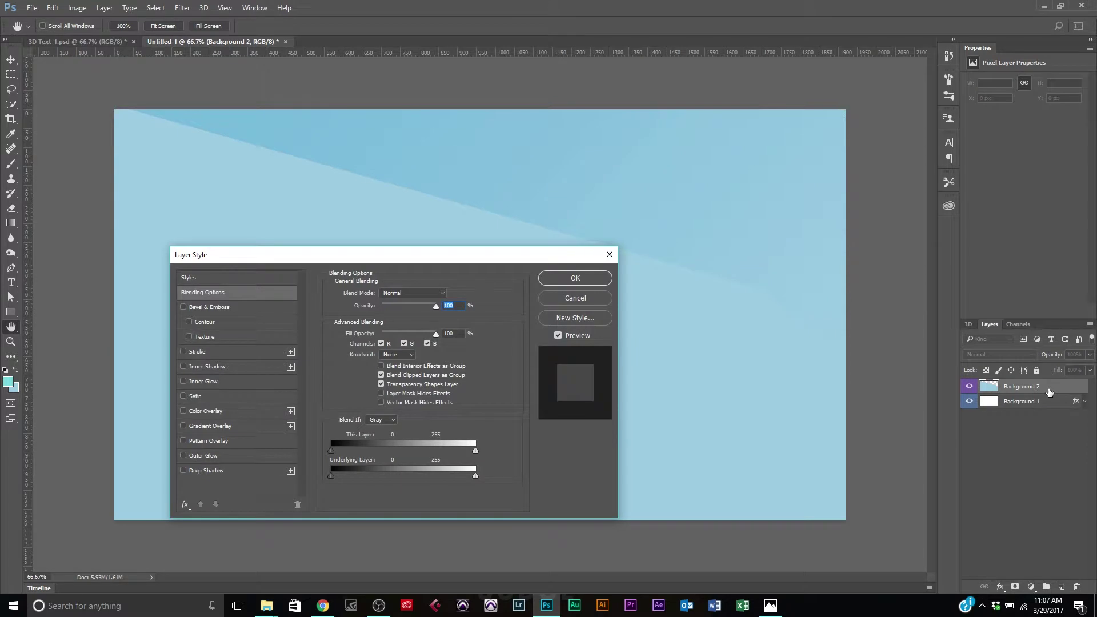
pyautogui.click(207, 426)
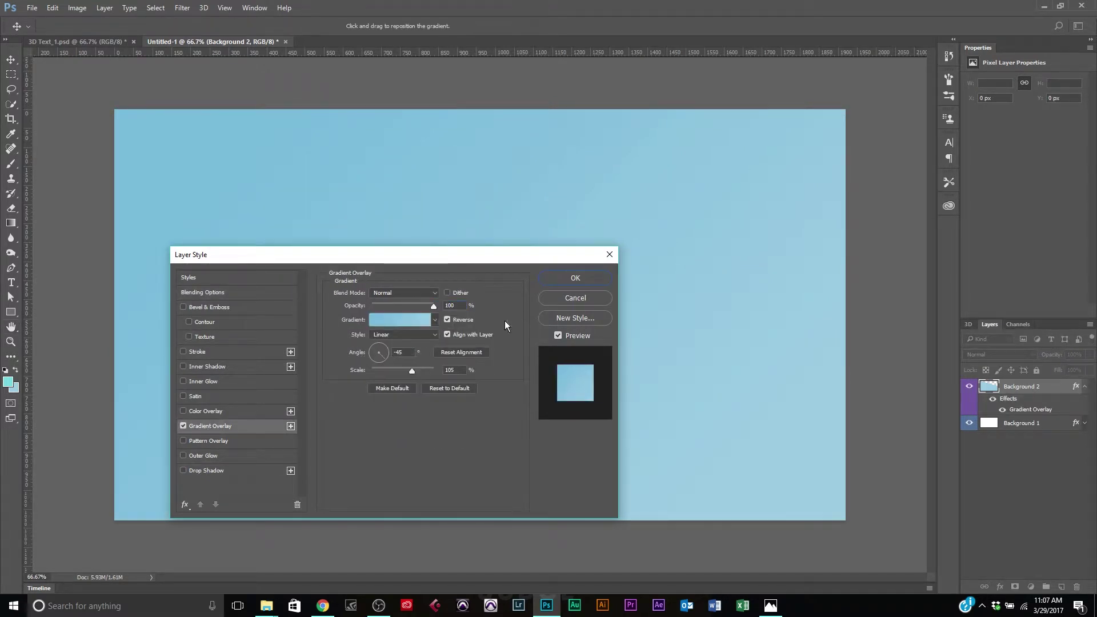
pyautogui.click(421, 323)
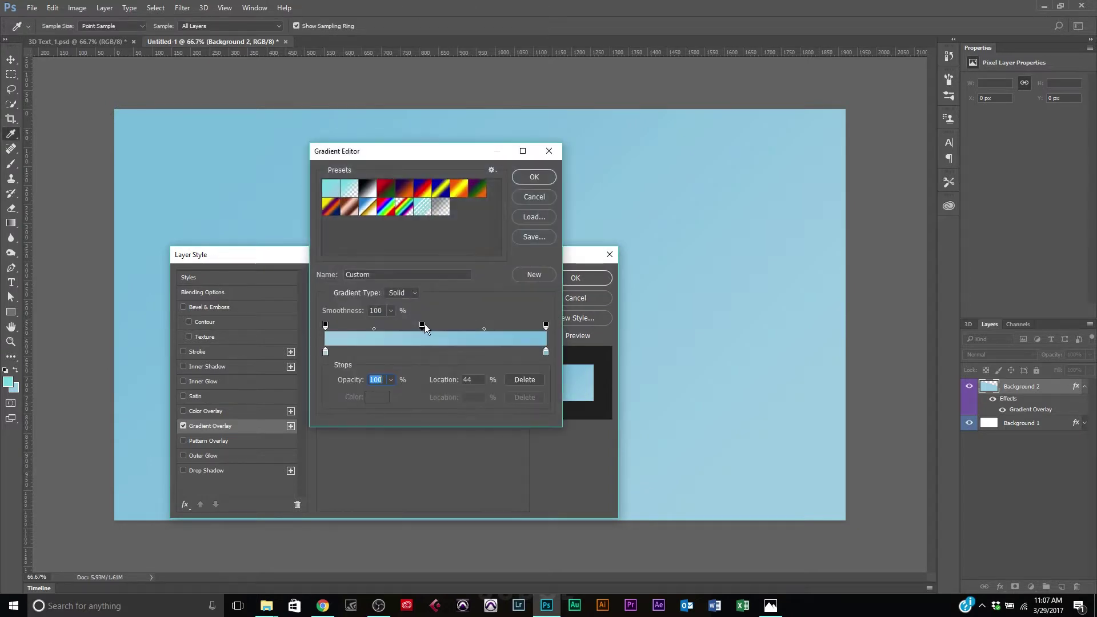
pyautogui.press('Delete')
# Set the gradient's start color stop to light pink #f6c9ef and copy its hex value
pyautogui.doubleClick(326, 352)
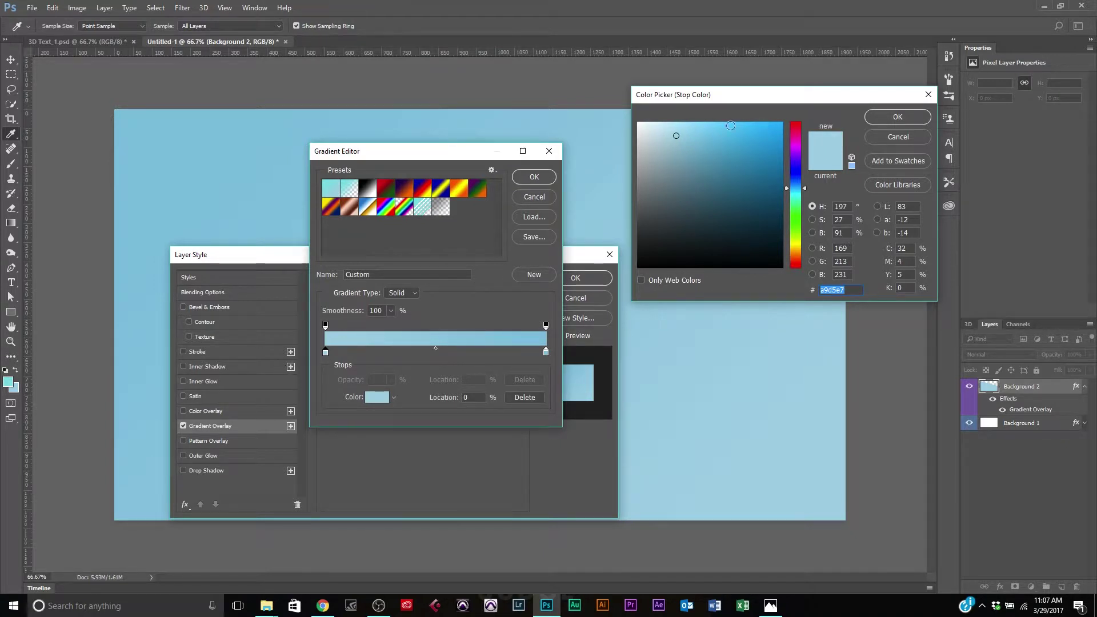
pyautogui.moveTo(713, 90); pyautogui.dragTo(726, 91)
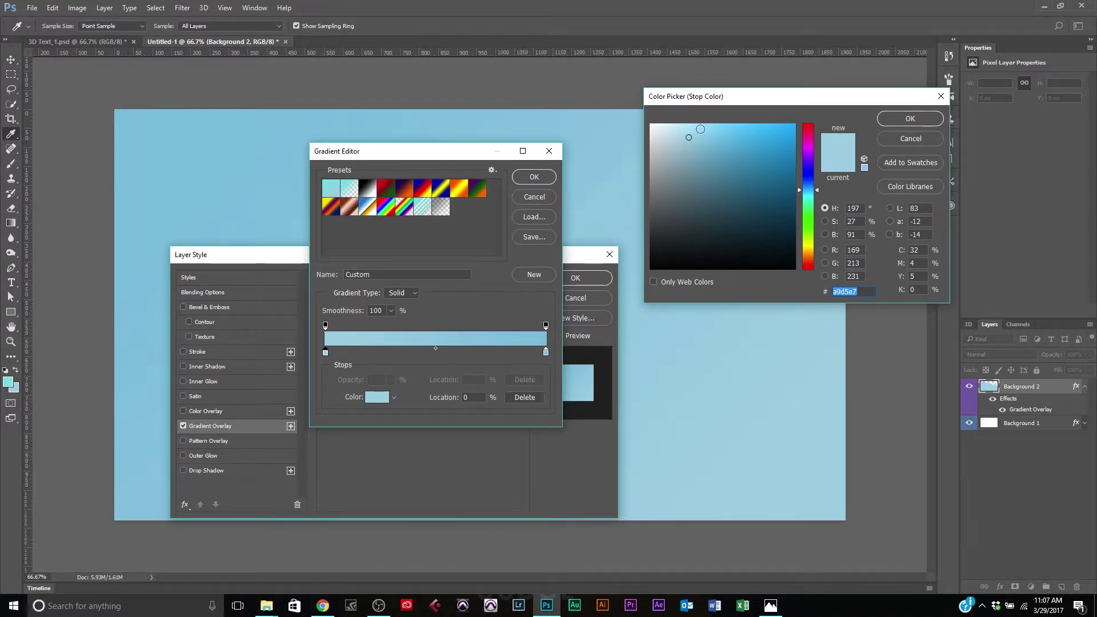
pyautogui.moveTo(808, 194); pyautogui.dragTo(815, 152)
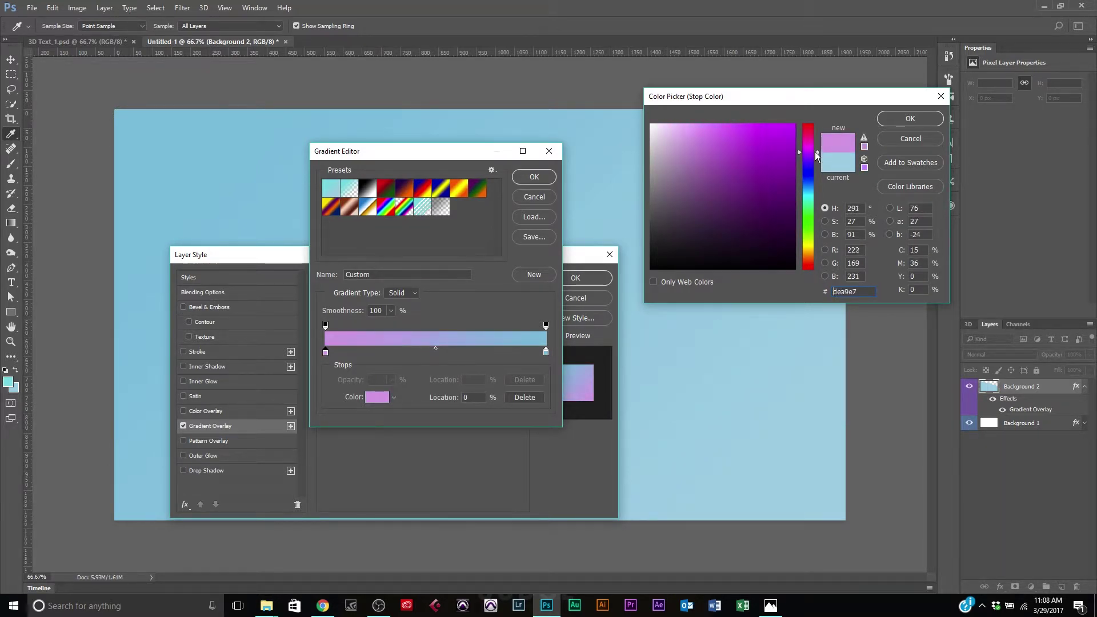
pyautogui.moveTo(807, 156); pyautogui.dragTo(811, 144)
pyautogui.moveTo(686, 138); pyautogui.dragTo(667, 138)
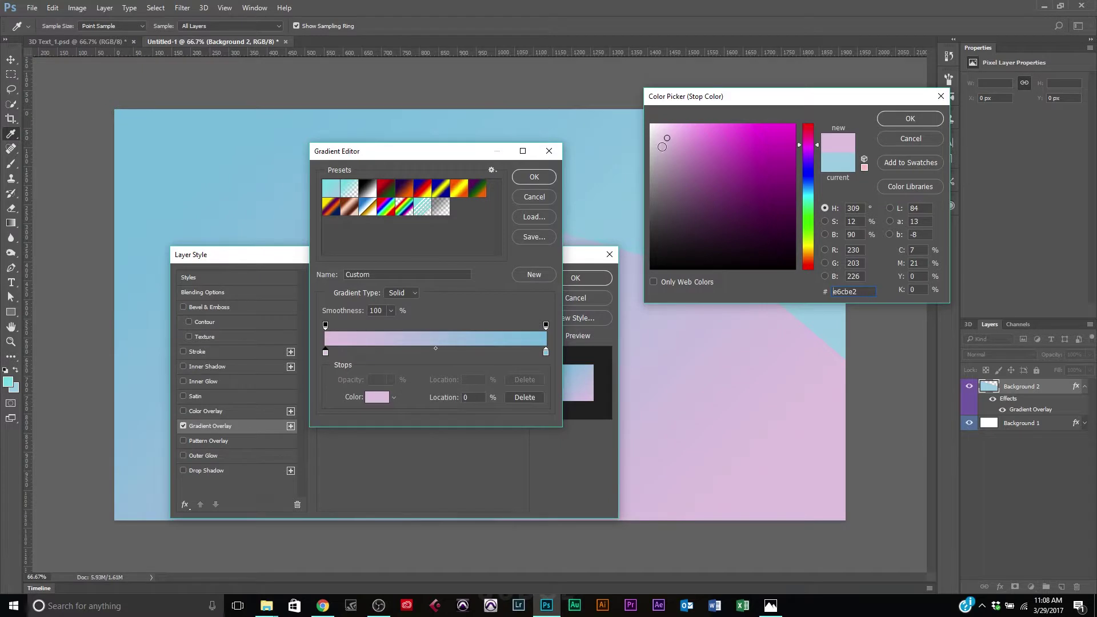
pyautogui.moveTo(676, 138); pyautogui.dragTo(674, 131)
pyautogui.click(677, 129)
pyautogui.hotkey('ctrl', 'c')
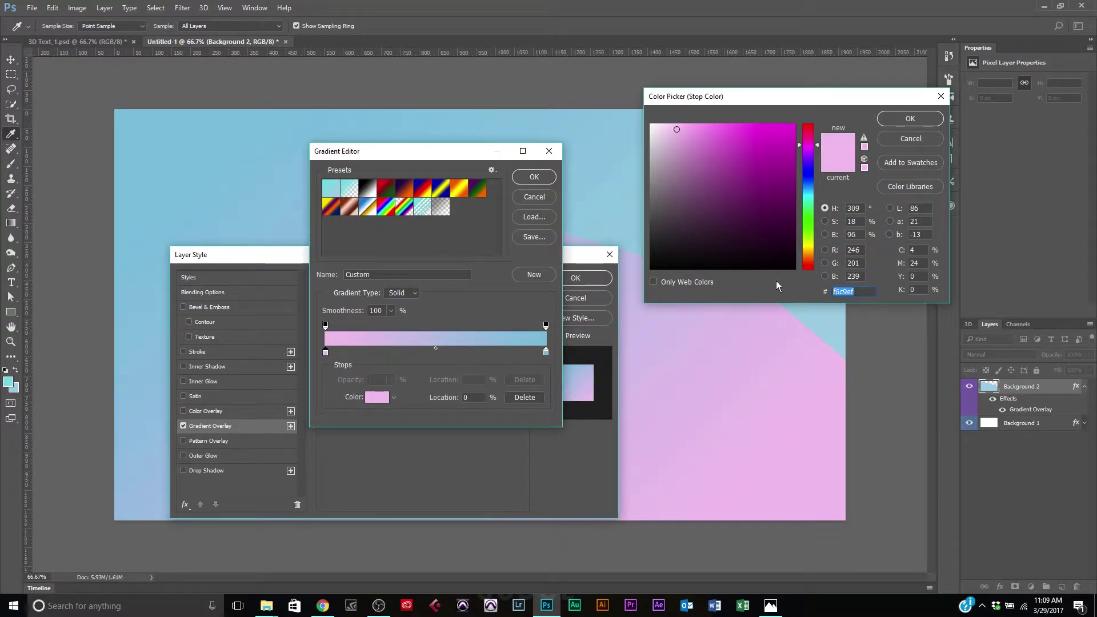
pyautogui.click(907, 121)
# Paste the copied pink into the gradient's end color stop and deepen it to #f5b2eb
pyautogui.doubleClick(545, 352)
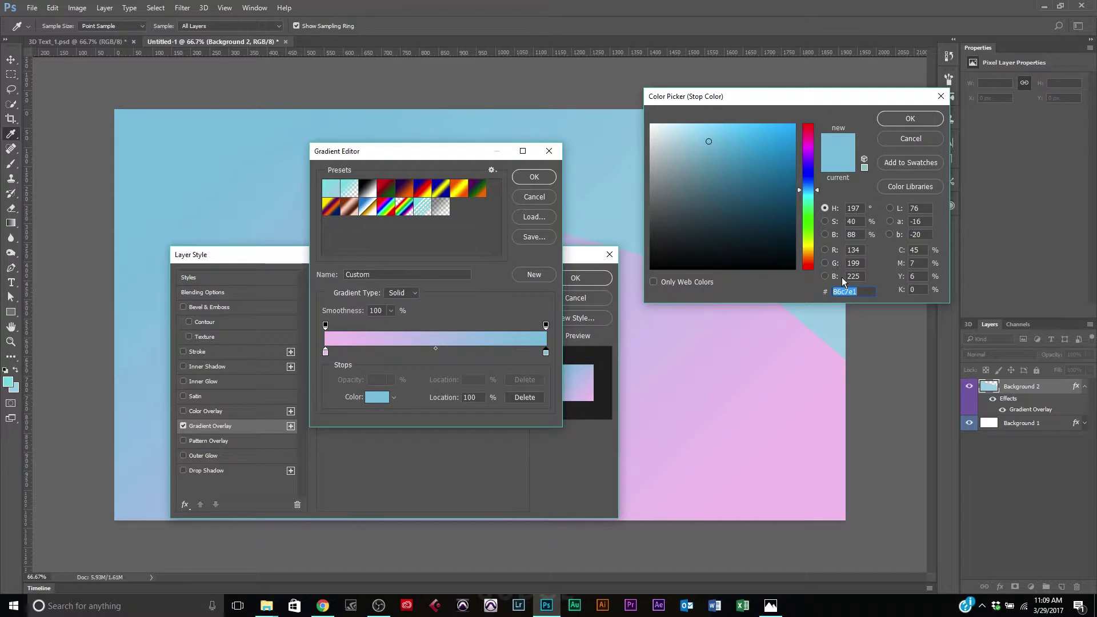
pyautogui.hotkey('ctrl', 'v')
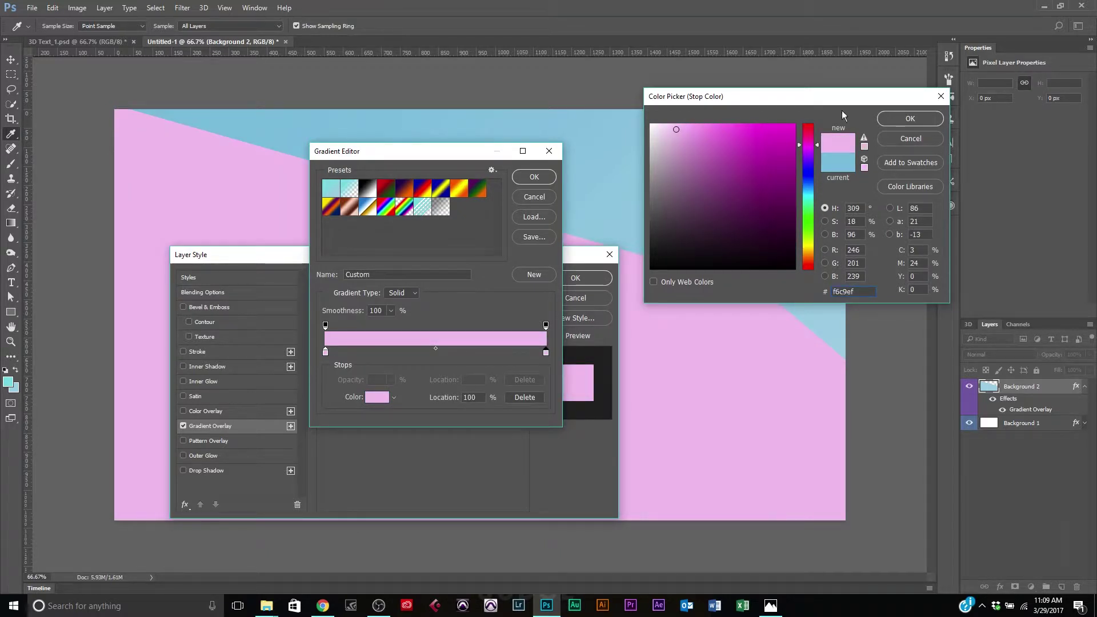
pyautogui.moveTo(676, 130); pyautogui.dragTo(690, 130)
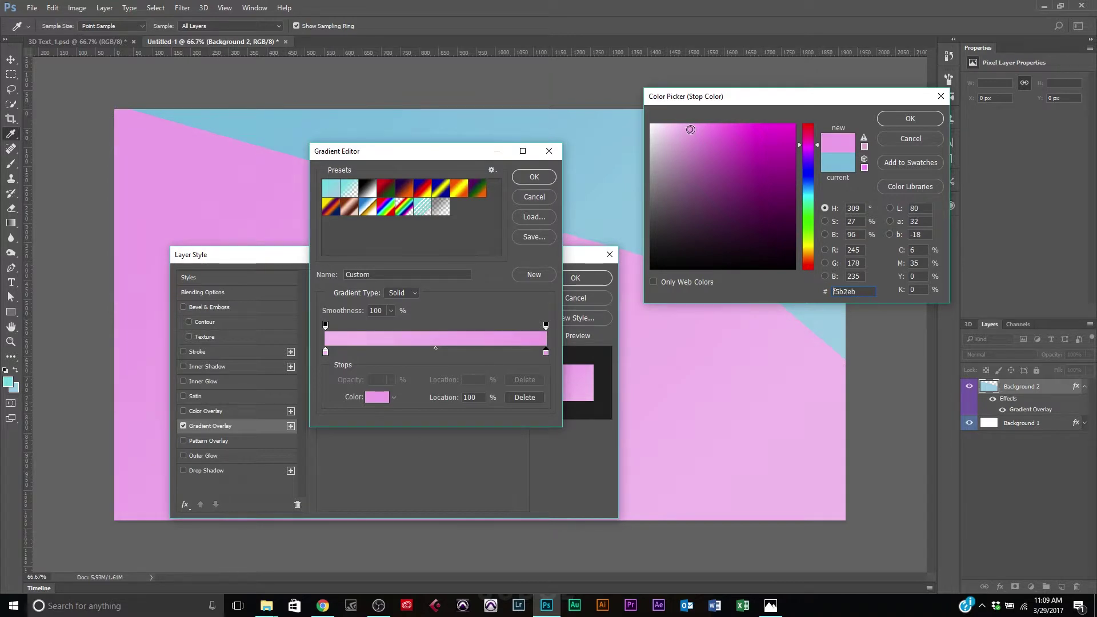
pyautogui.click(908, 119)
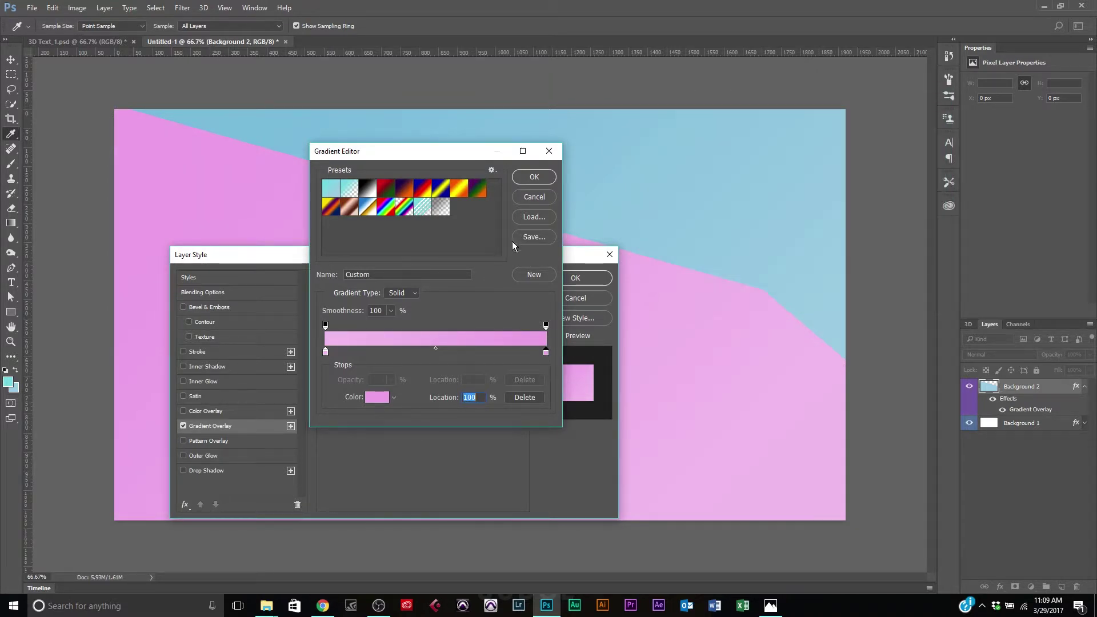
# Lighten the gradient's end color stop to pale pink #f3d4ee
pyautogui.doubleClick(545, 353)
pyautogui.click(666, 126)
pyautogui.moveTo(666, 126); pyautogui.dragTo(669, 131)
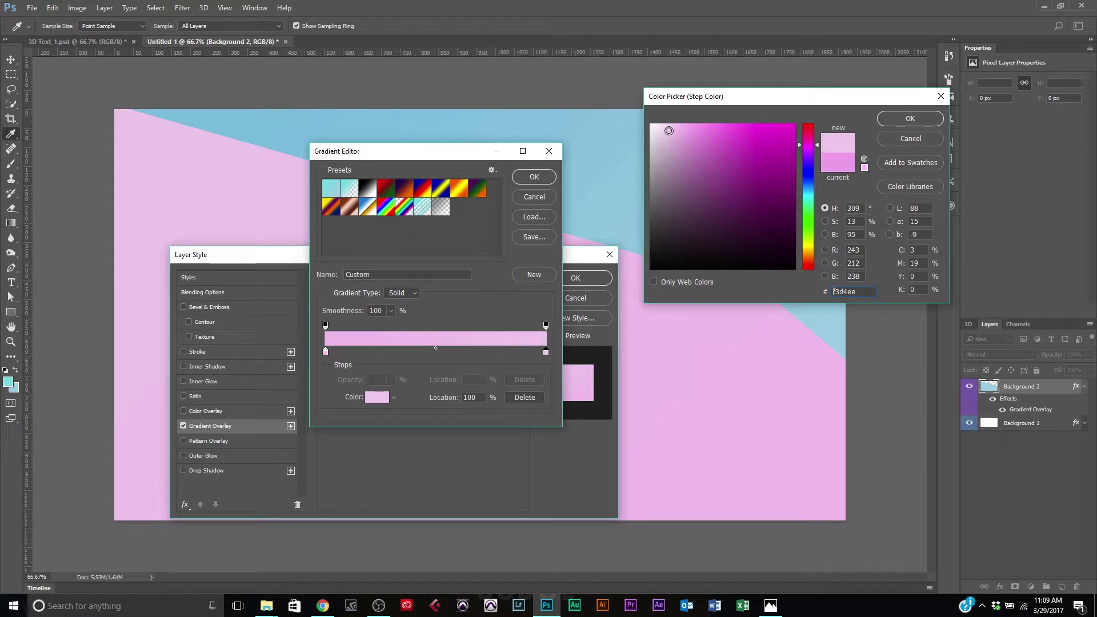
pyautogui.click(910, 118)
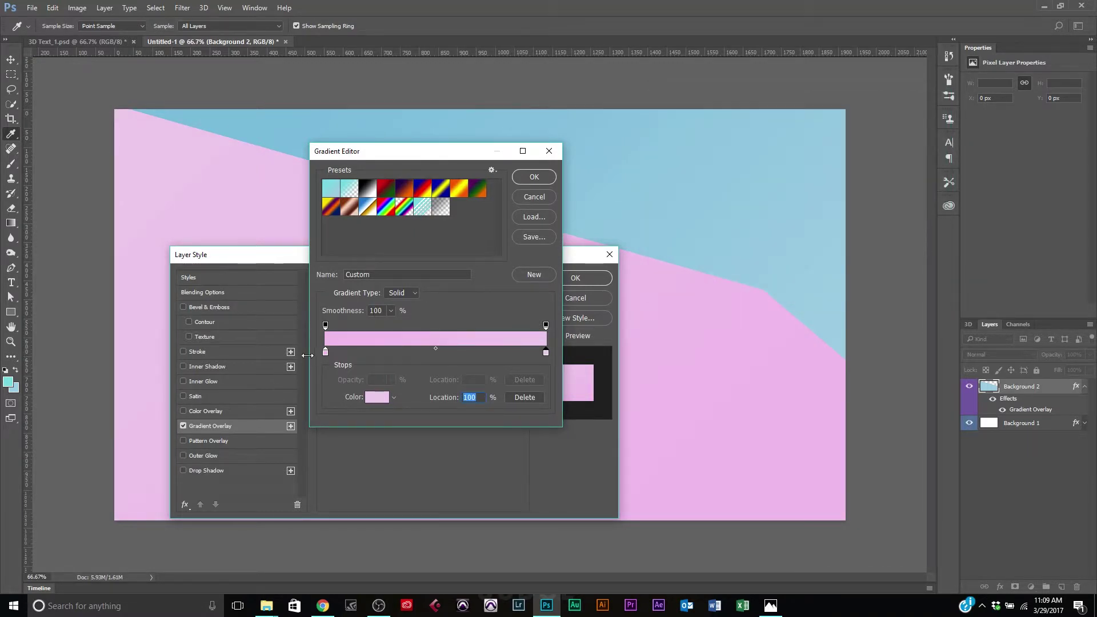
# Deepen the pink of the gradient's start color stop and apply the Gradient Overlay to the Background 2 layer
pyautogui.doubleClick(325, 353)
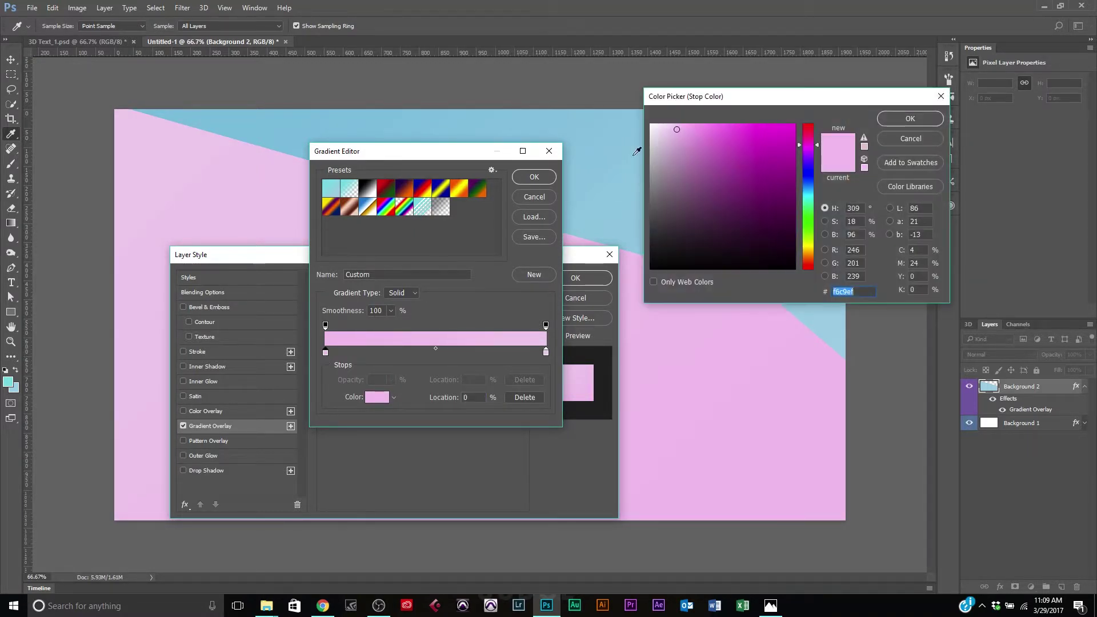
pyautogui.moveTo(686, 129); pyautogui.dragTo(689, 130)
pyautogui.click(910, 118)
pyautogui.click(540, 180)
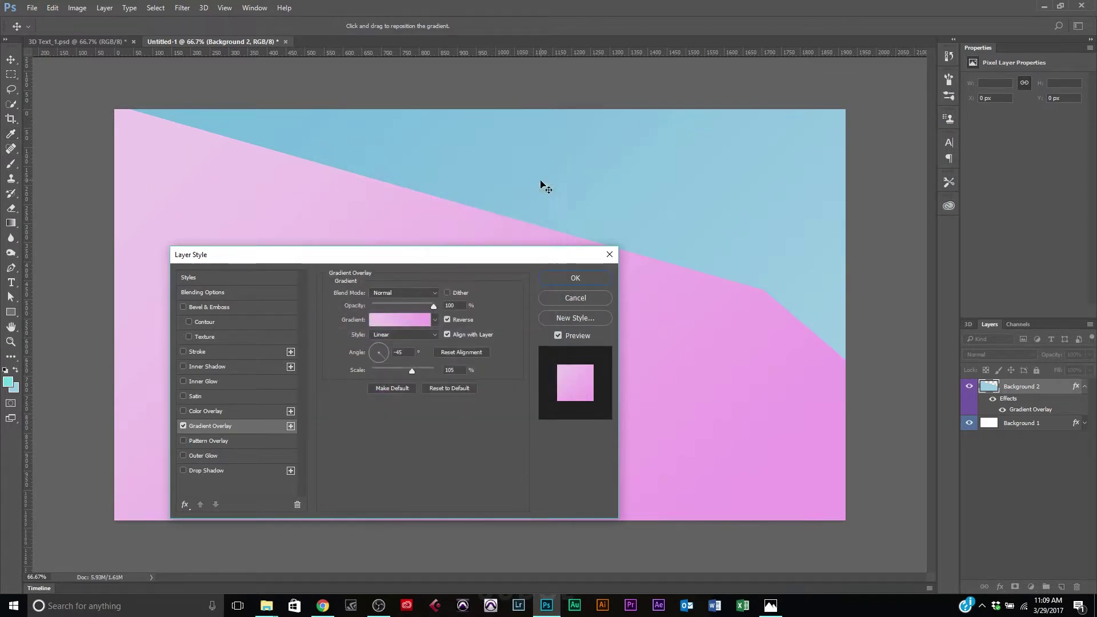
pyautogui.click(557, 275)
# Switch to the Move tool, collapse the effects lists of the background layers and leave no layer selected
pyautogui.press('v')
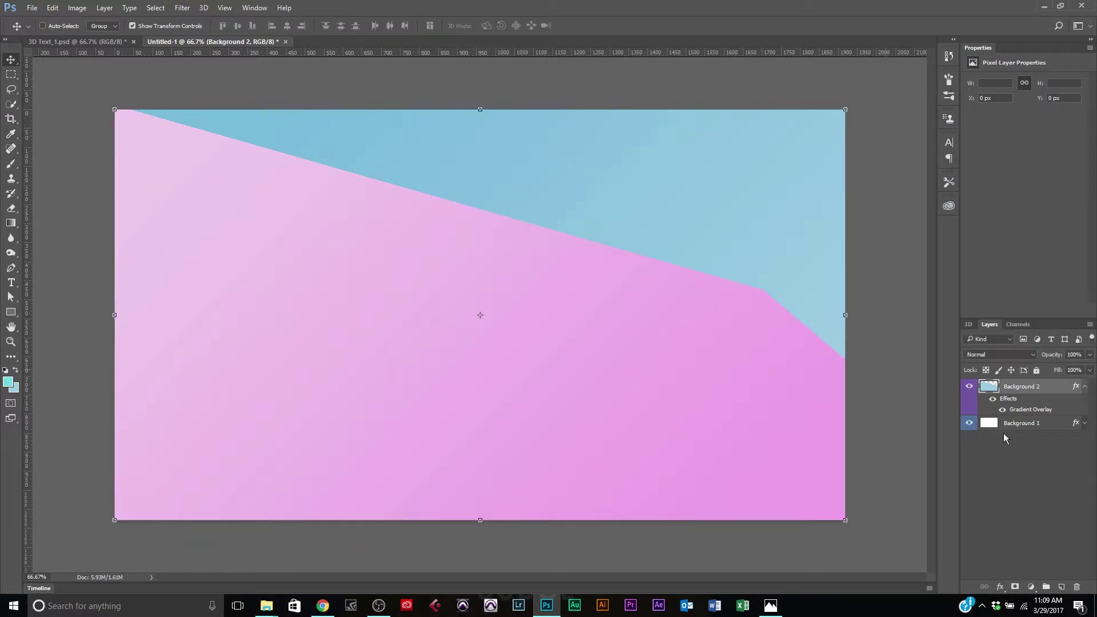
pyautogui.click(1085, 388)
pyautogui.click(1016, 413)
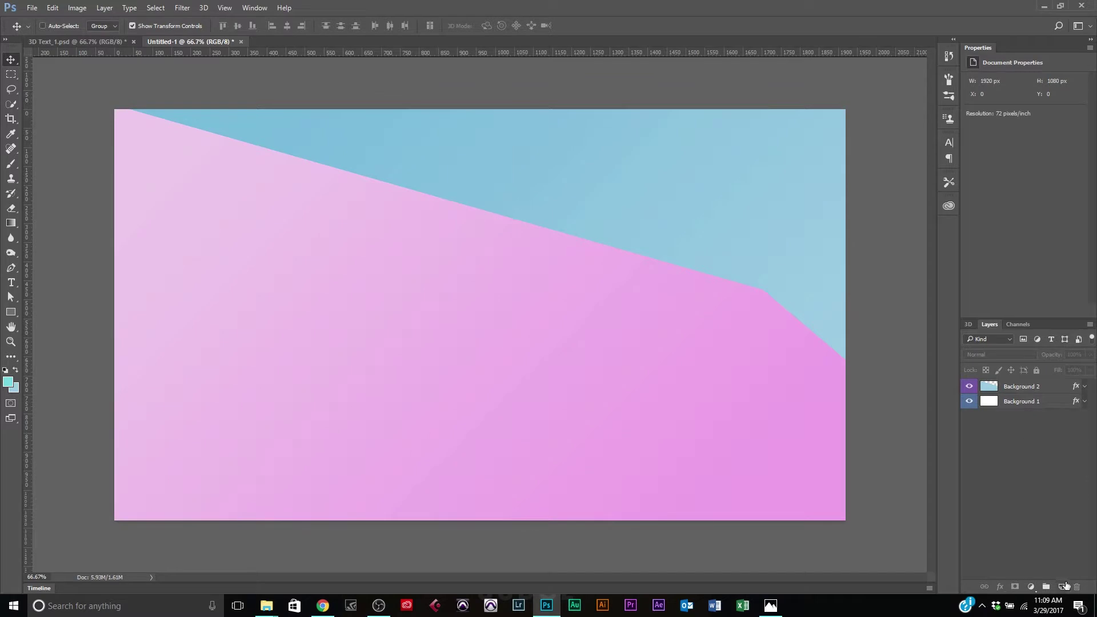
# Convert the Background 1 and Background 2 layers to separate smart objects
pyautogui.click(1050, 402)
pyautogui.rightClick(1050, 402)
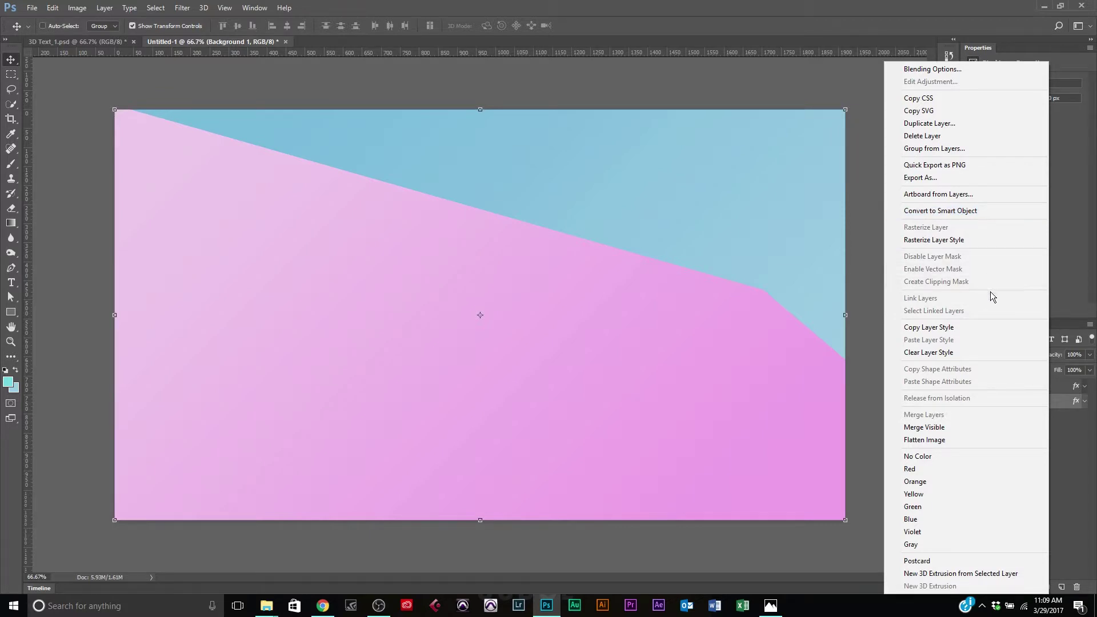
pyautogui.click(1059, 417)
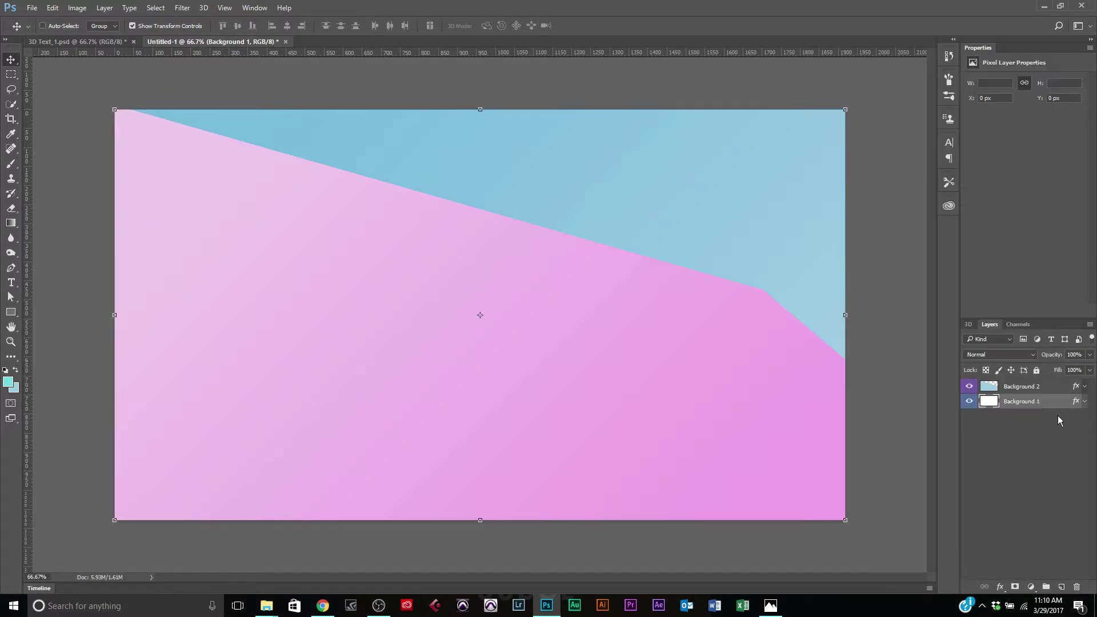
pyautogui.rightClick(1055, 401)
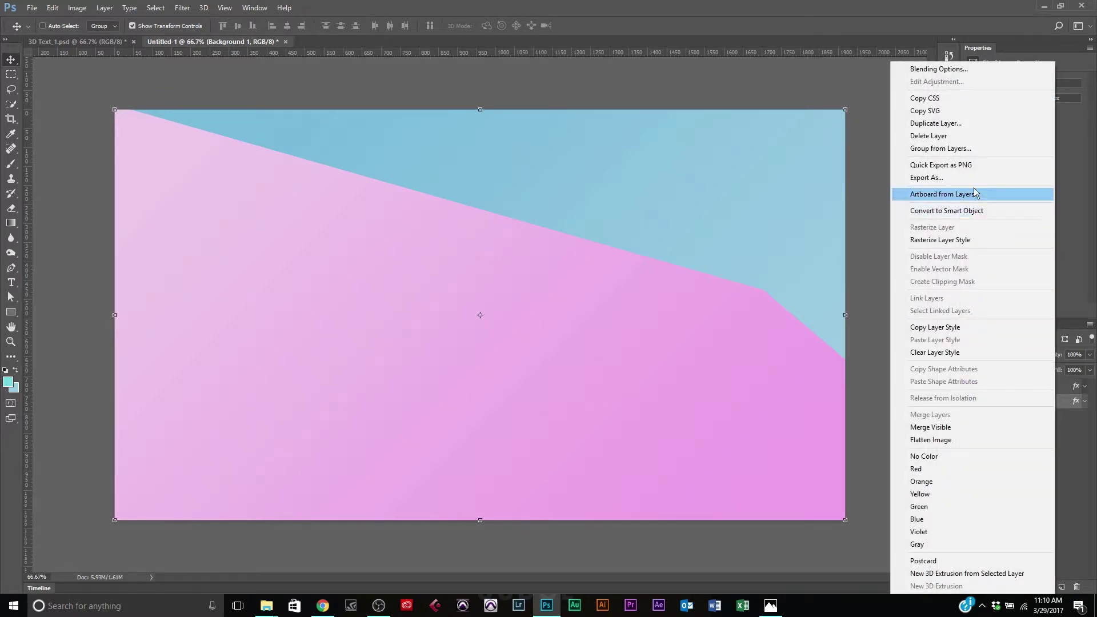
pyautogui.click(969, 214)
pyautogui.rightClick(1044, 388)
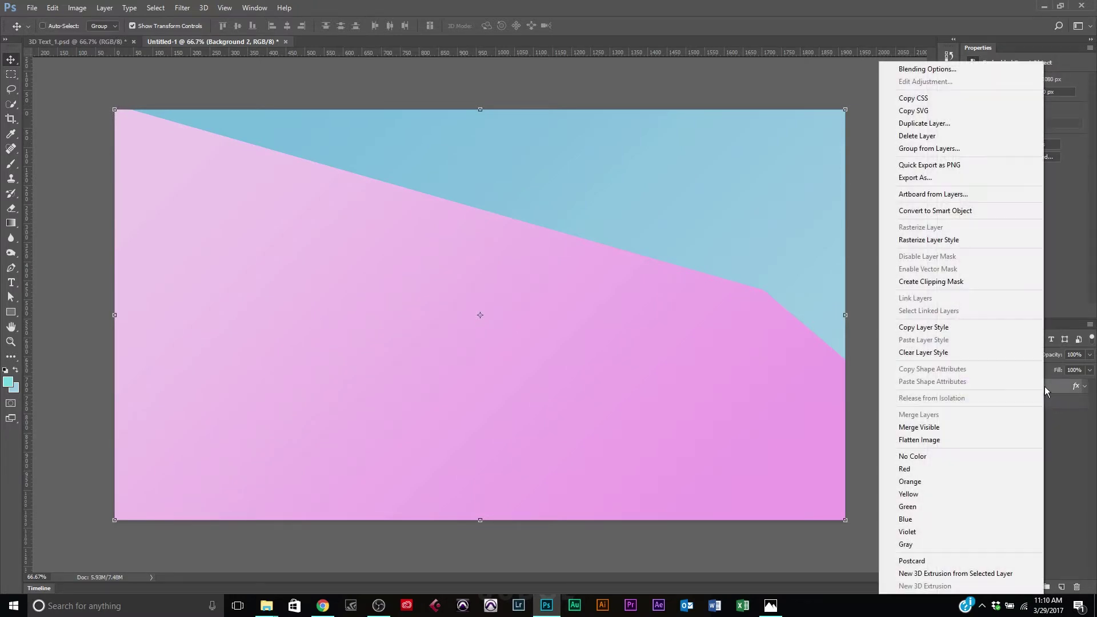
pyautogui.click(992, 211)
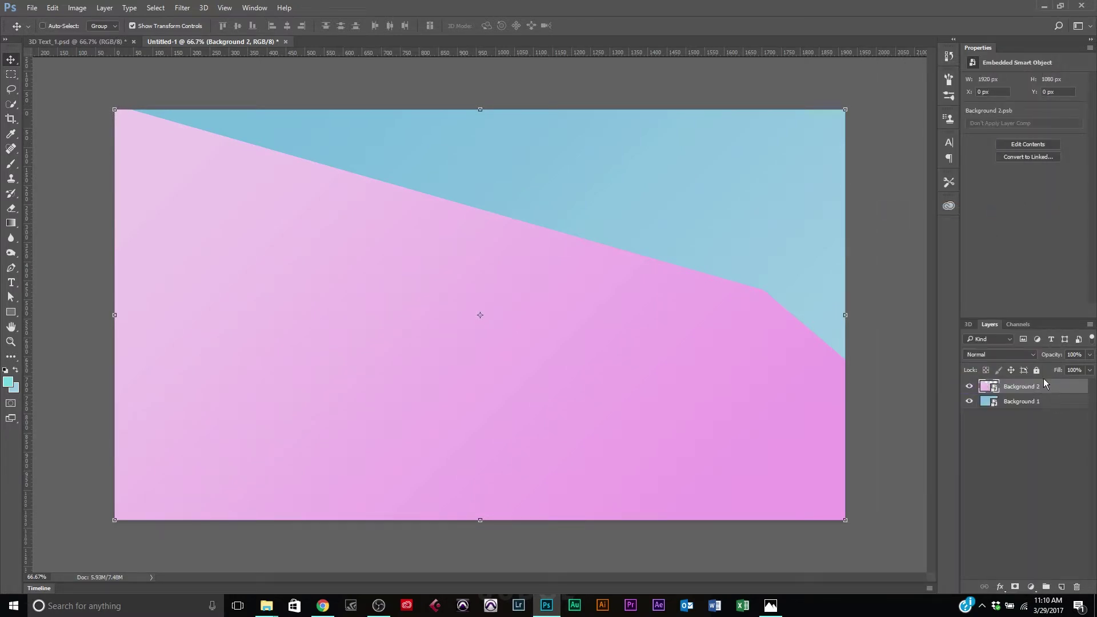
# Color-label the Background 1 layer Blue and the Background 2 layer Violet
pyautogui.click(1054, 408)
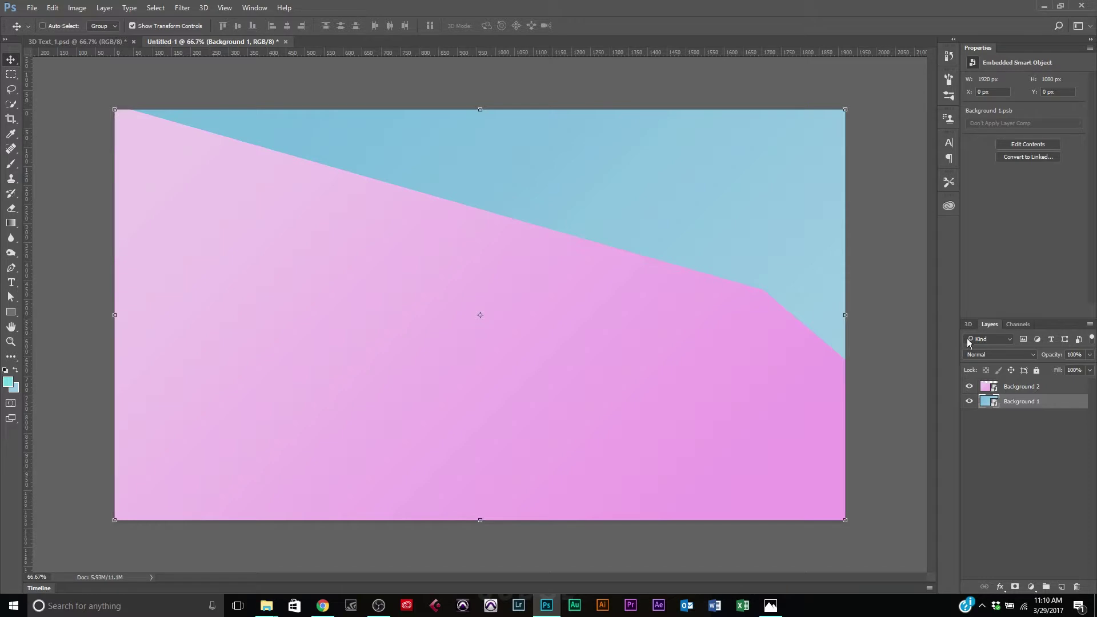
pyautogui.rightClick(1041, 404)
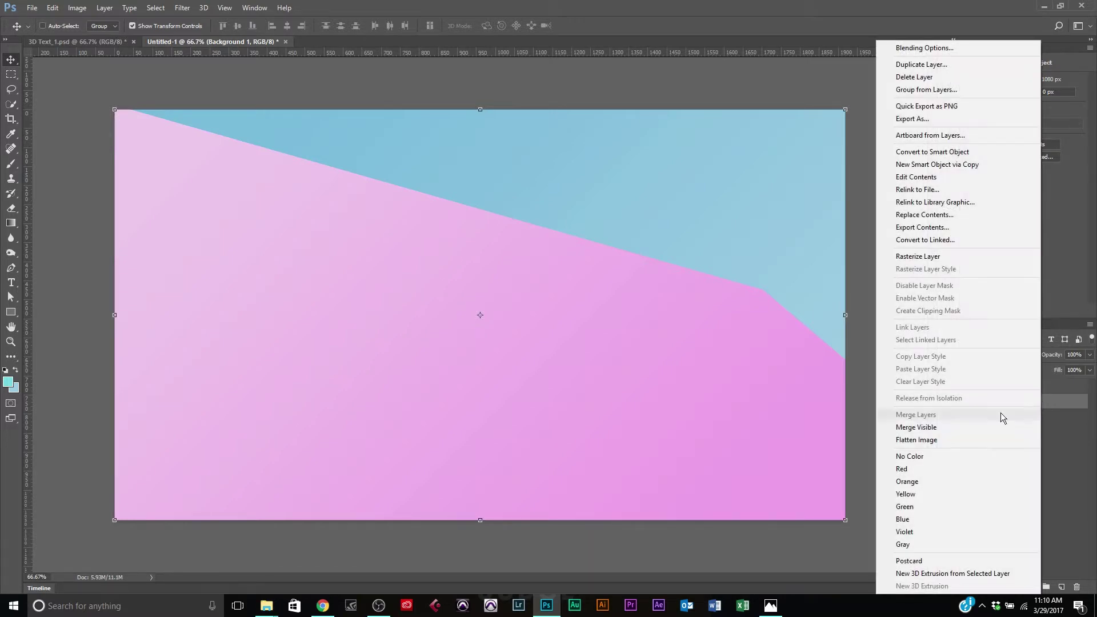
pyautogui.click(923, 517)
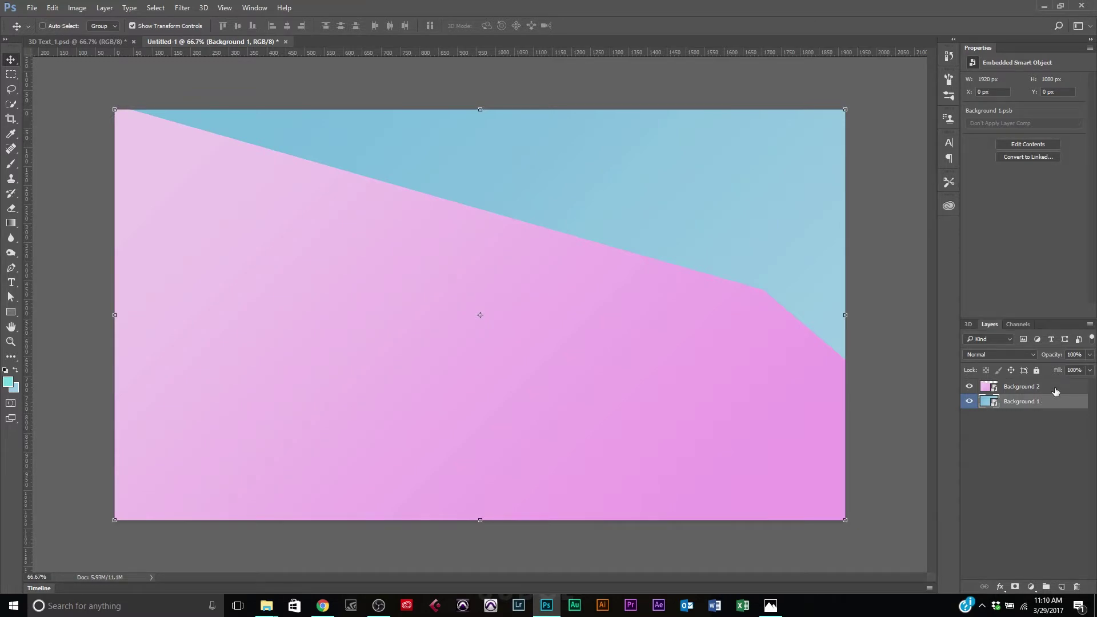
pyautogui.rightClick(1054, 390)
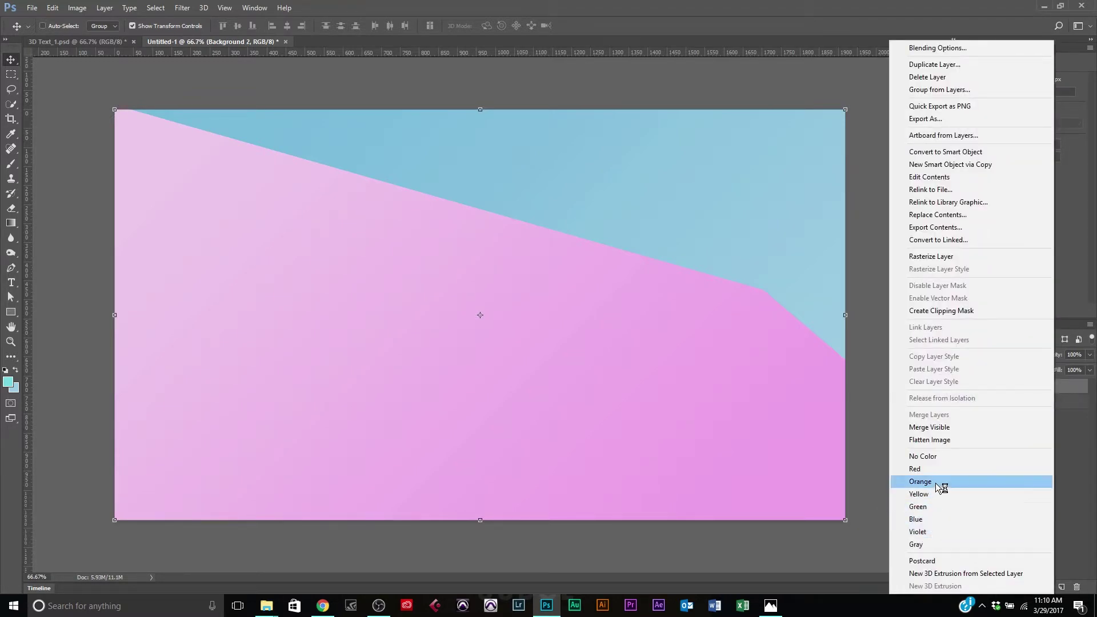
pyautogui.click(934, 532)
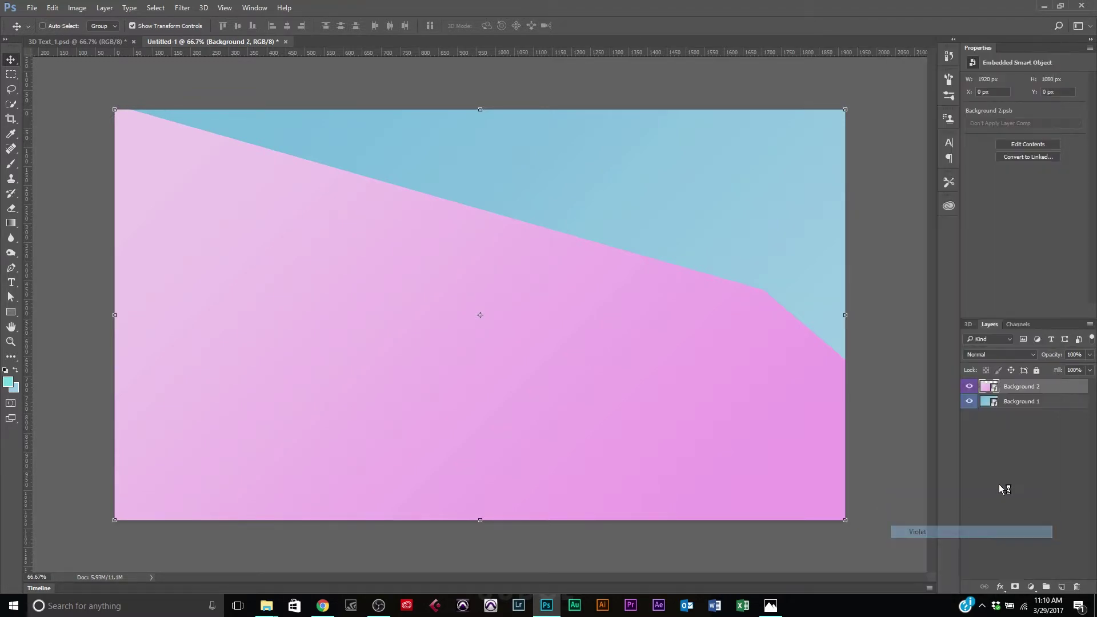
# Open the Filter Gallery's Grain filter for the Background 1 layer and set the grain type to Soft
pyautogui.click(1056, 407)
pyautogui.click(182, 8)
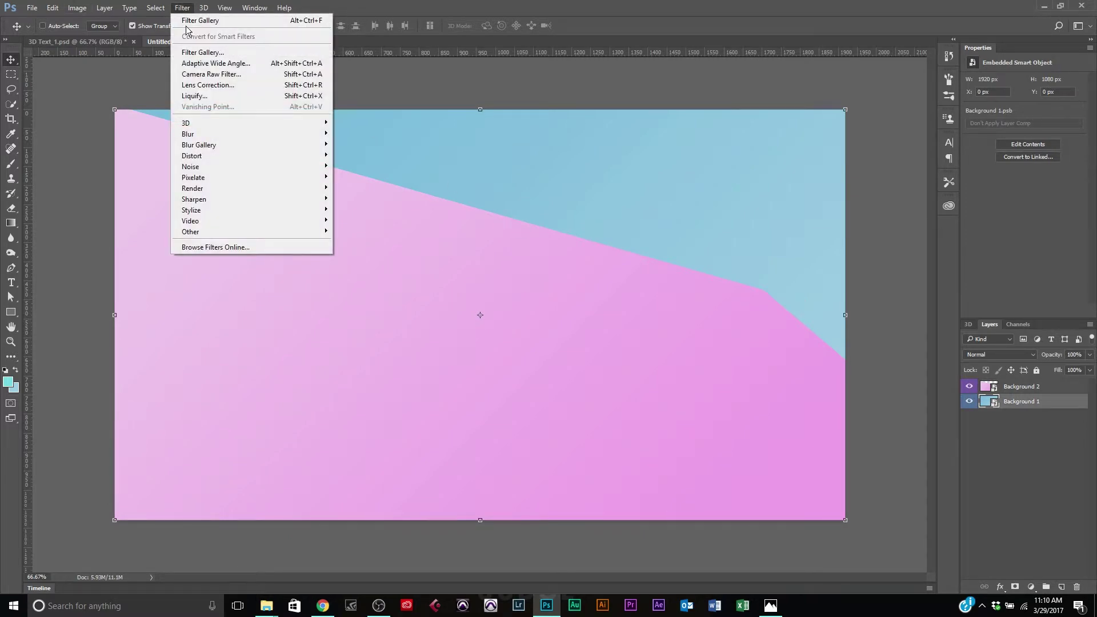
pyautogui.click(216, 57)
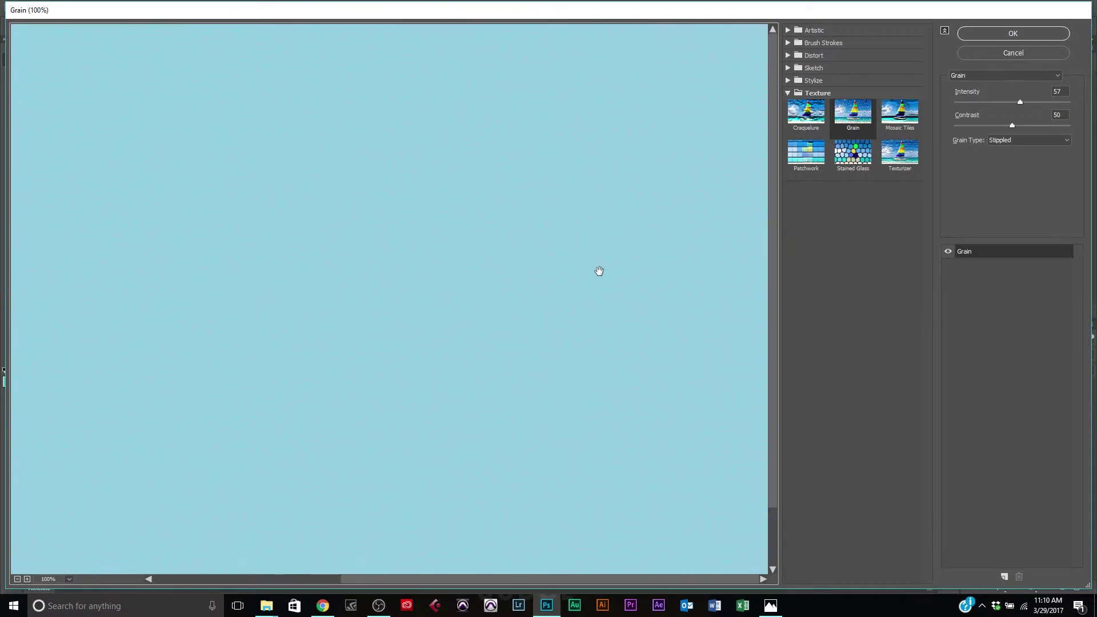
pyautogui.moveTo(954, 102); pyautogui.dragTo(1020, 101)
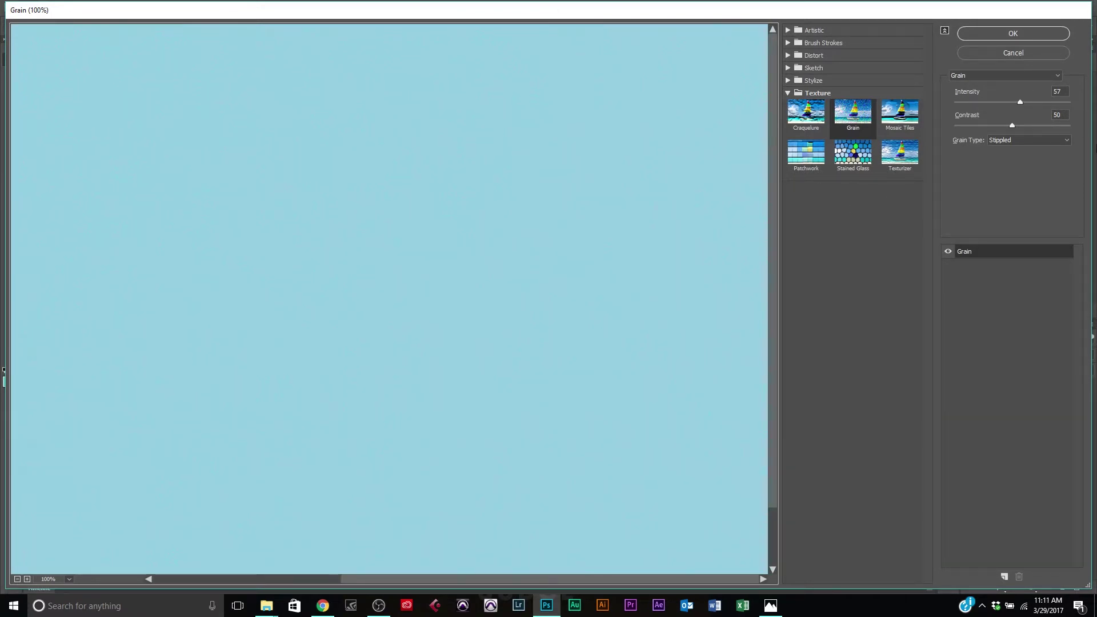
pyautogui.click(1001, 143)
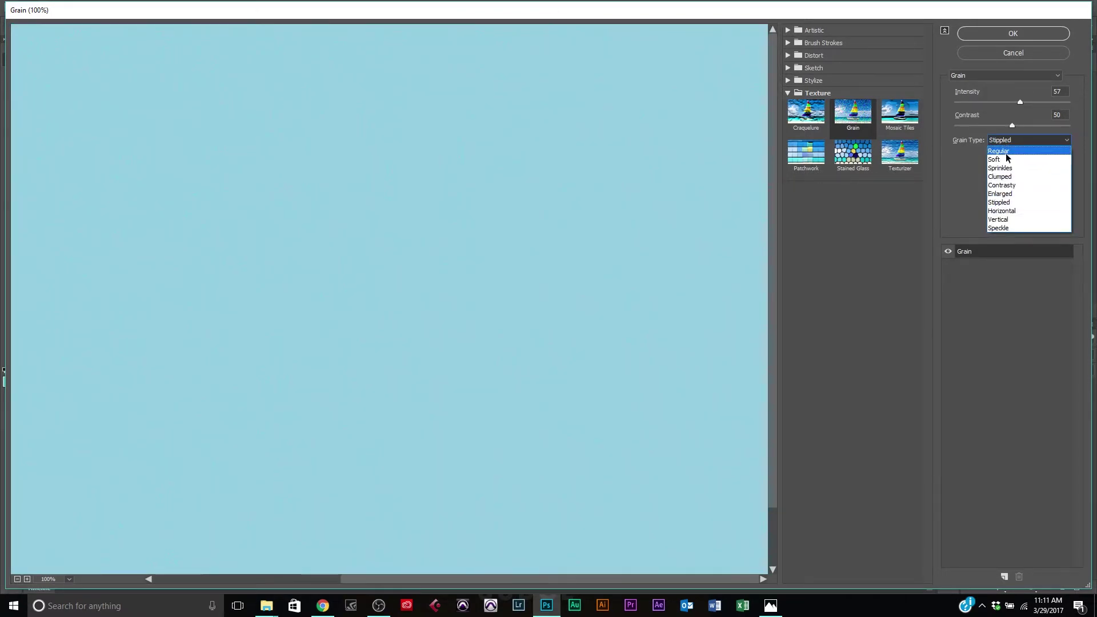
pyautogui.click(1023, 159)
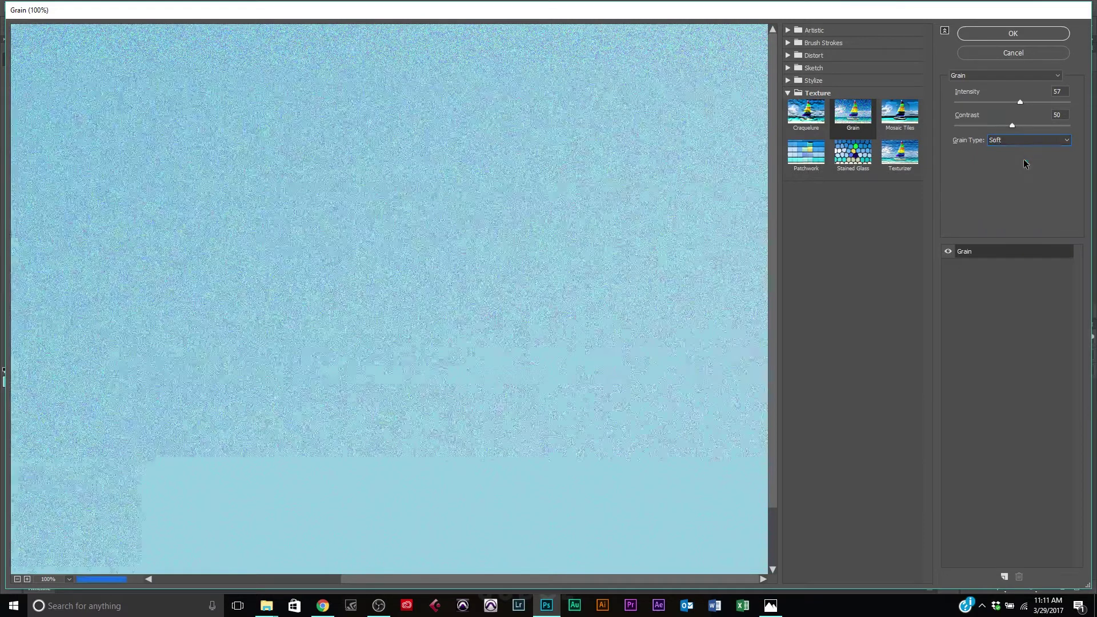
# Reduce the grain intensity to 10, check the preview across the image and apply the filter to Background 1
pyautogui.click(1016, 103)
pyautogui.moveTo(1015, 103); pyautogui.dragTo(968, 105)
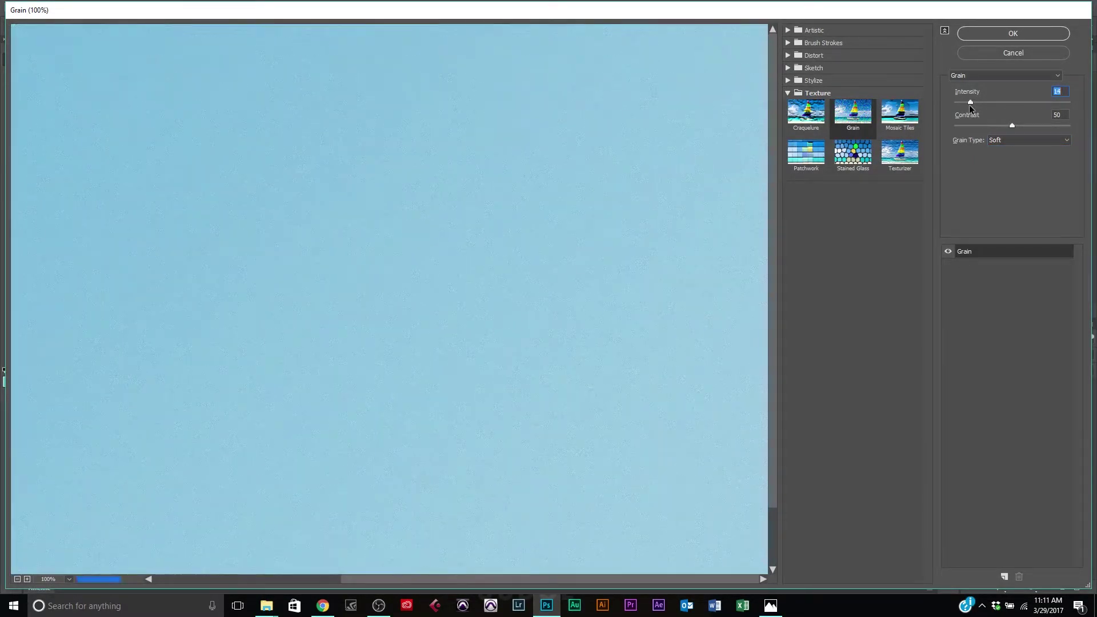
pyautogui.moveTo(477, 222); pyautogui.dragTo(579, 228)
pyautogui.moveTo(451, 236); pyautogui.dragTo(546, 242)
pyautogui.moveTo(362, 253); pyautogui.dragTo(352, 203)
pyautogui.moveTo(586, 394); pyautogui.dragTo(533, 324)
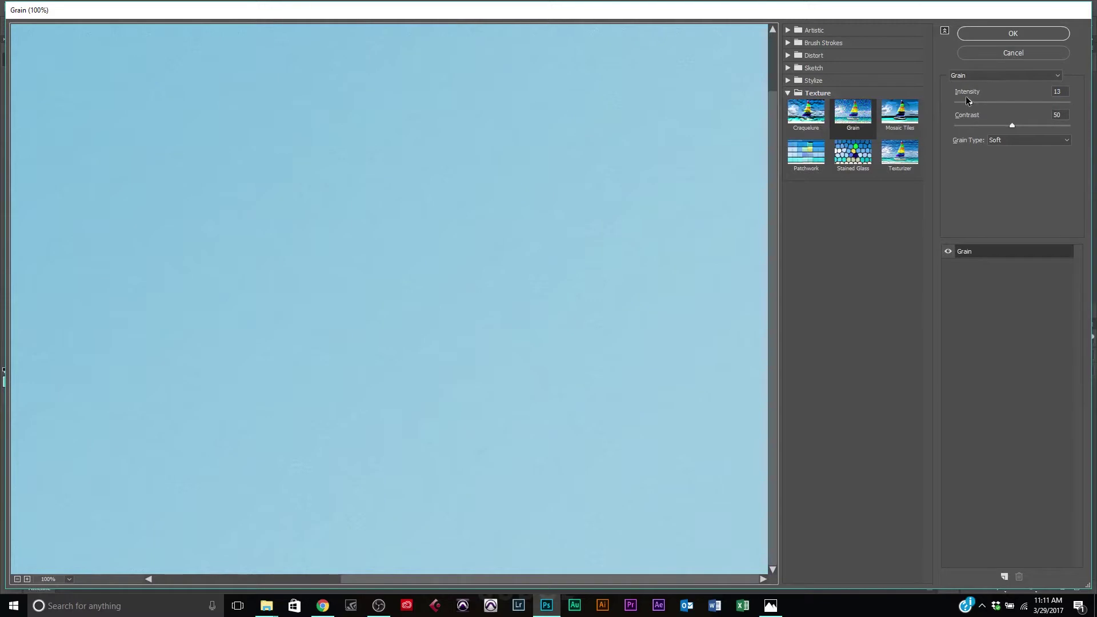
pyautogui.moveTo(969, 100); pyautogui.dragTo(965, 100)
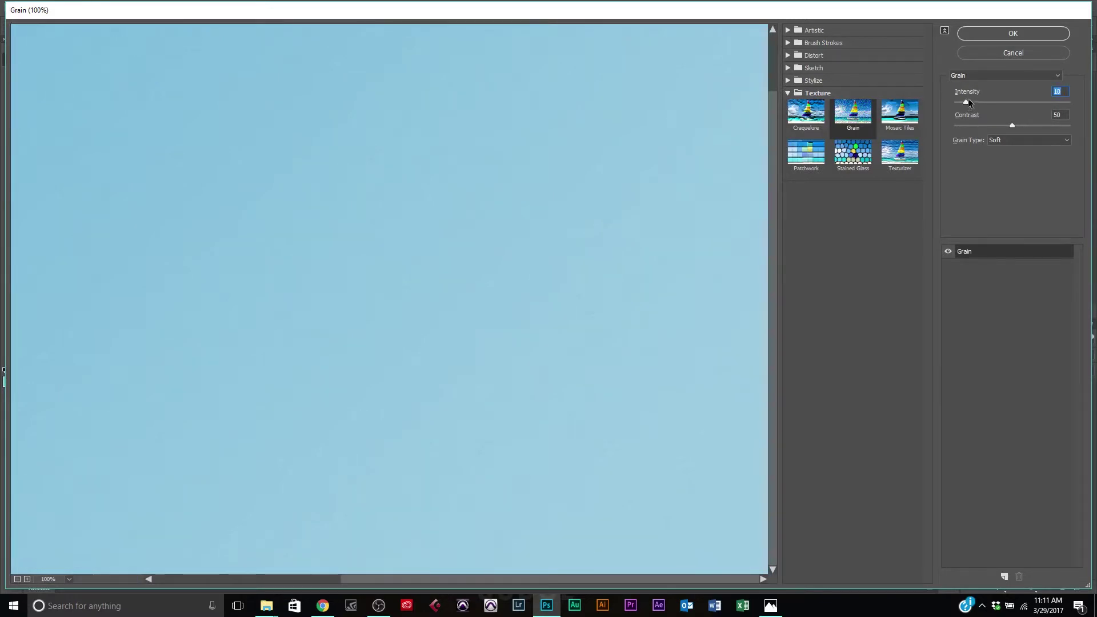
pyautogui.moveTo(343, 294); pyautogui.dragTo(599, 484)
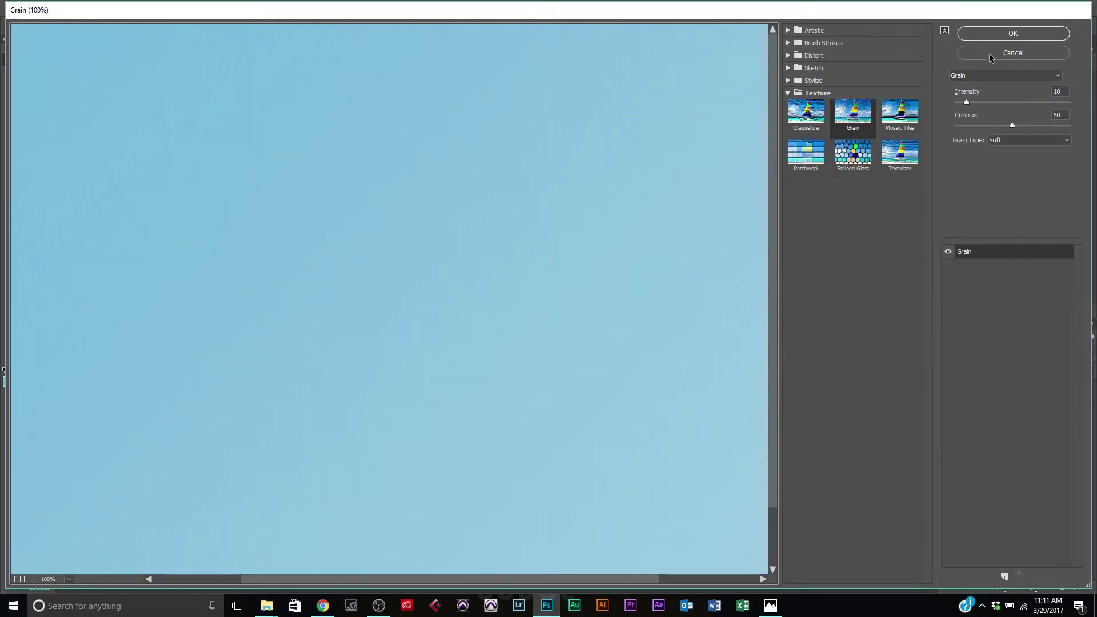
pyautogui.click(1012, 34)
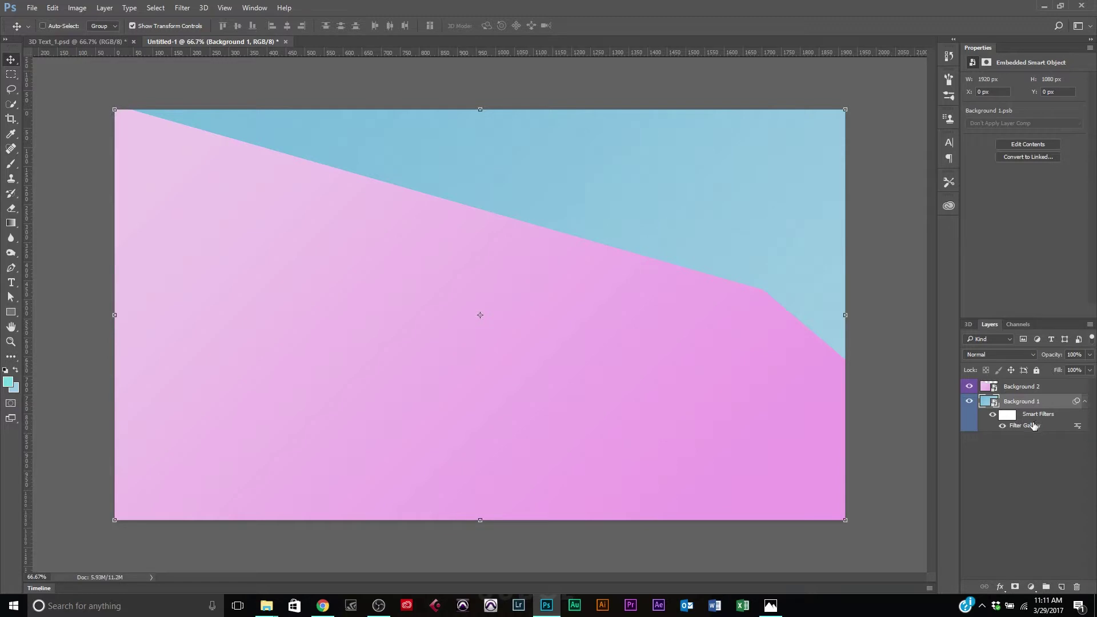
# Reopen the Filter Gallery settings of Background 1, set the grain intensity to 7 and apply it
pyautogui.doubleClick(1035, 424)
pyautogui.doubleClick(1057, 92)
pyautogui.press('Down')
pyautogui.press('Down')
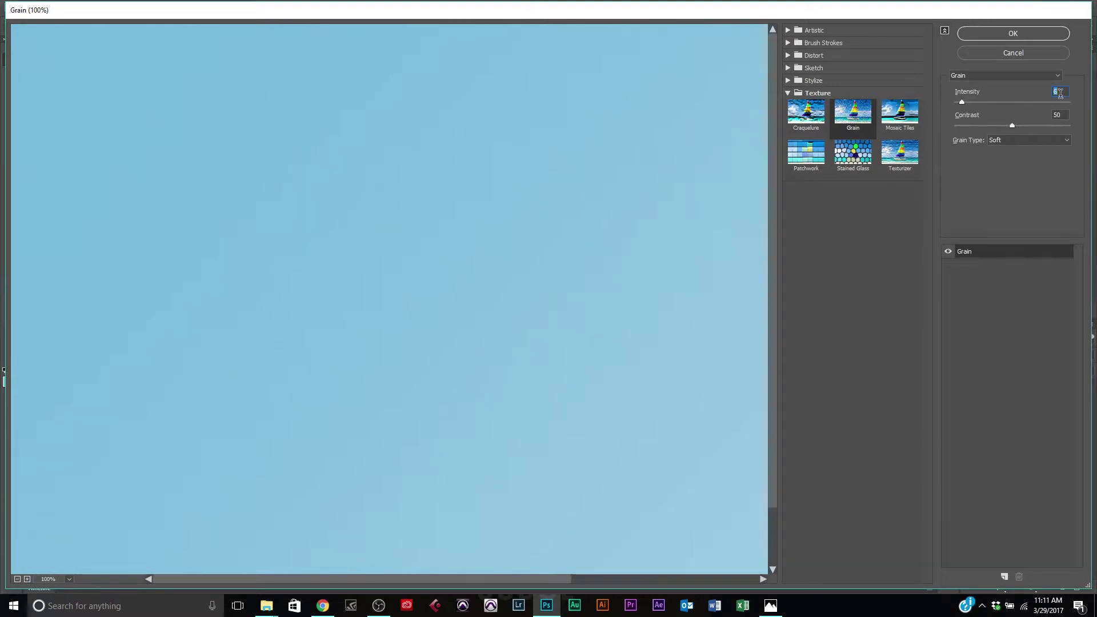
pyautogui.press('Down')
pyautogui.write('7')
pyautogui.click(1022, 32)
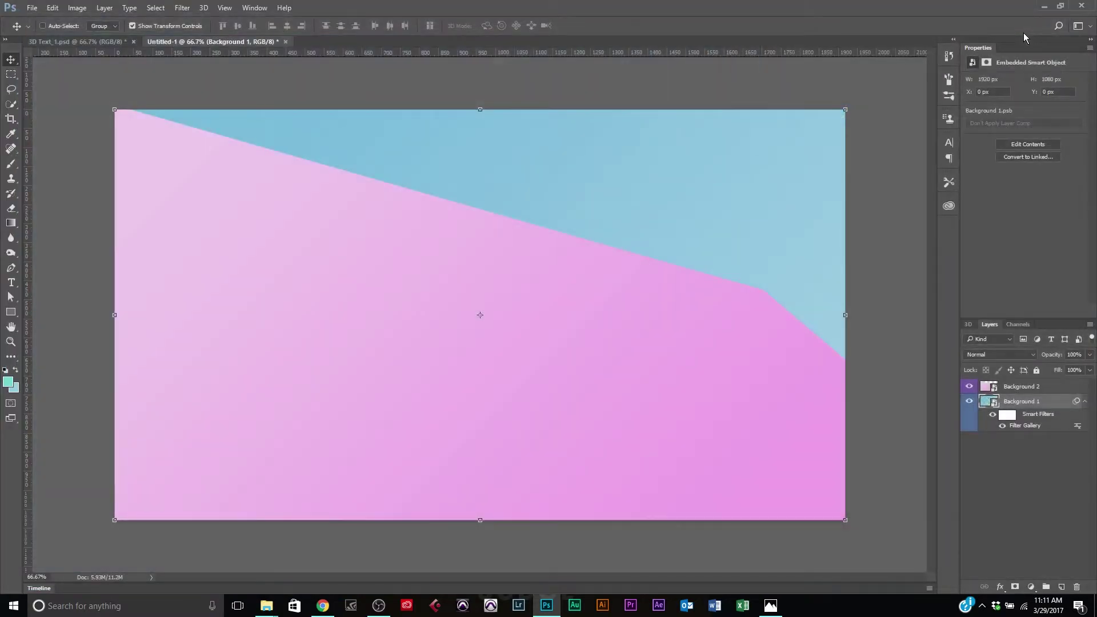
pyautogui.click(979, 436)
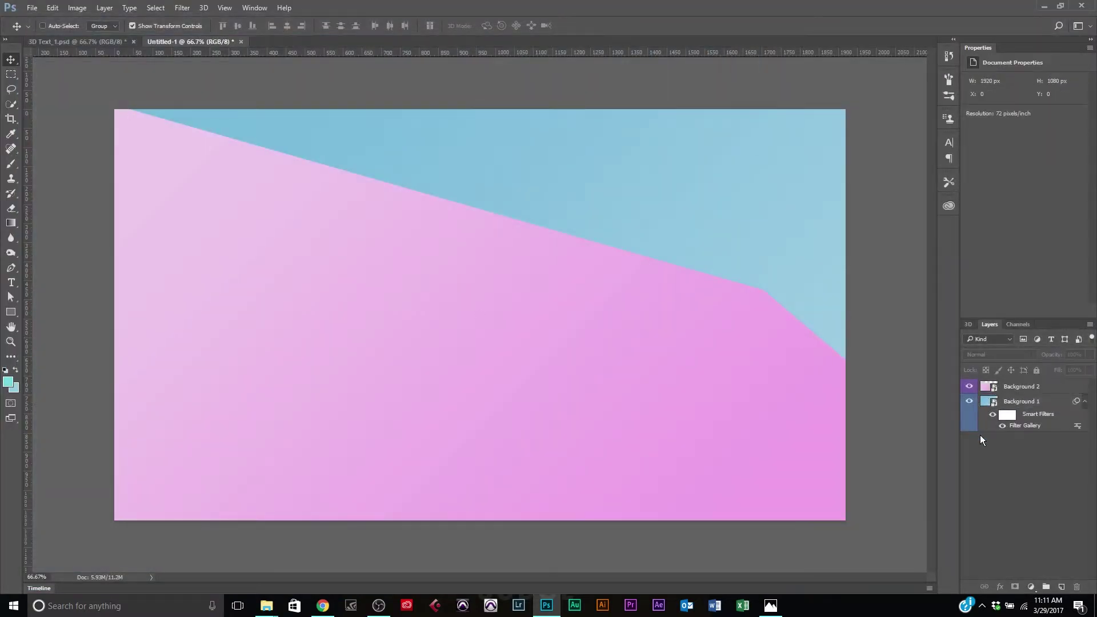
# Copy the Filter Gallery smart filter from Background 1 to Background 2 and collapse both layers' filter lists
pyautogui.click(1034, 393)
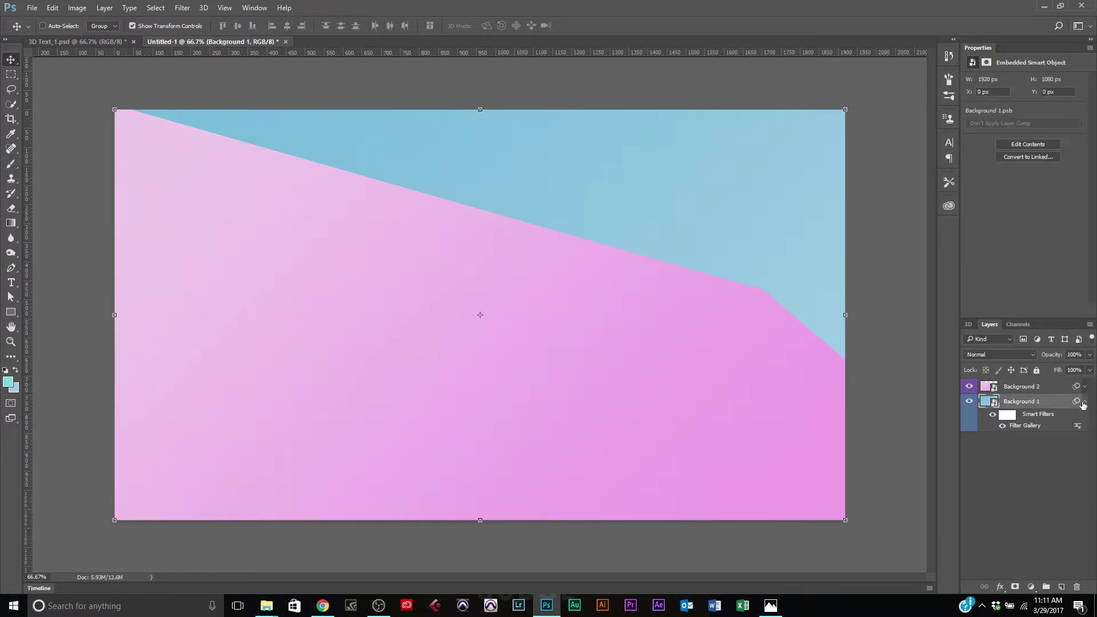
pyautogui.click(1084, 387)
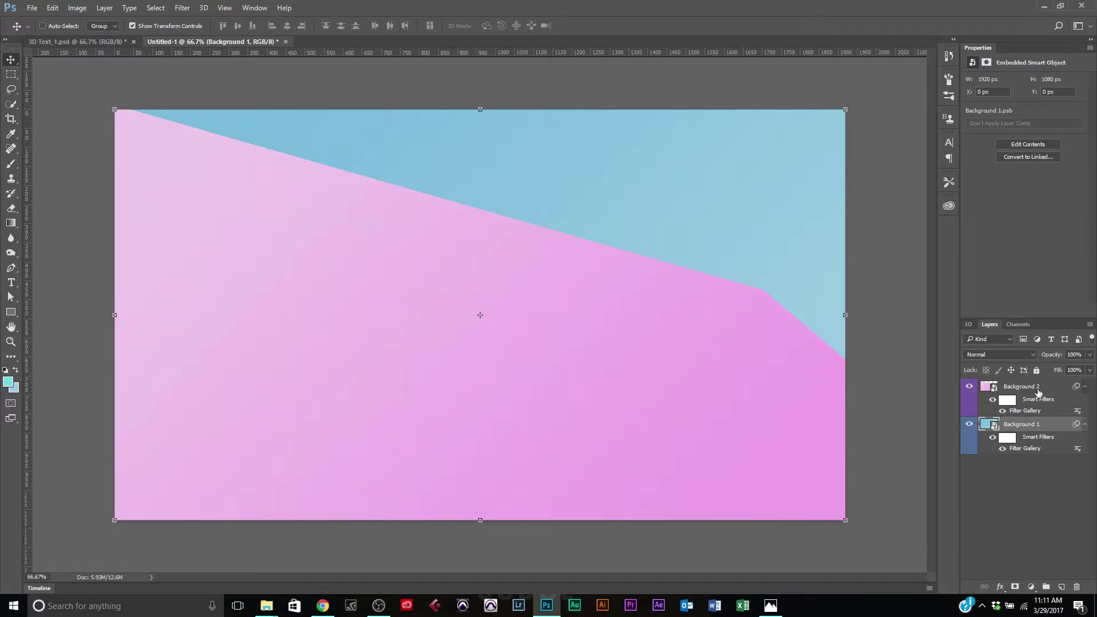
pyautogui.click(1038, 391)
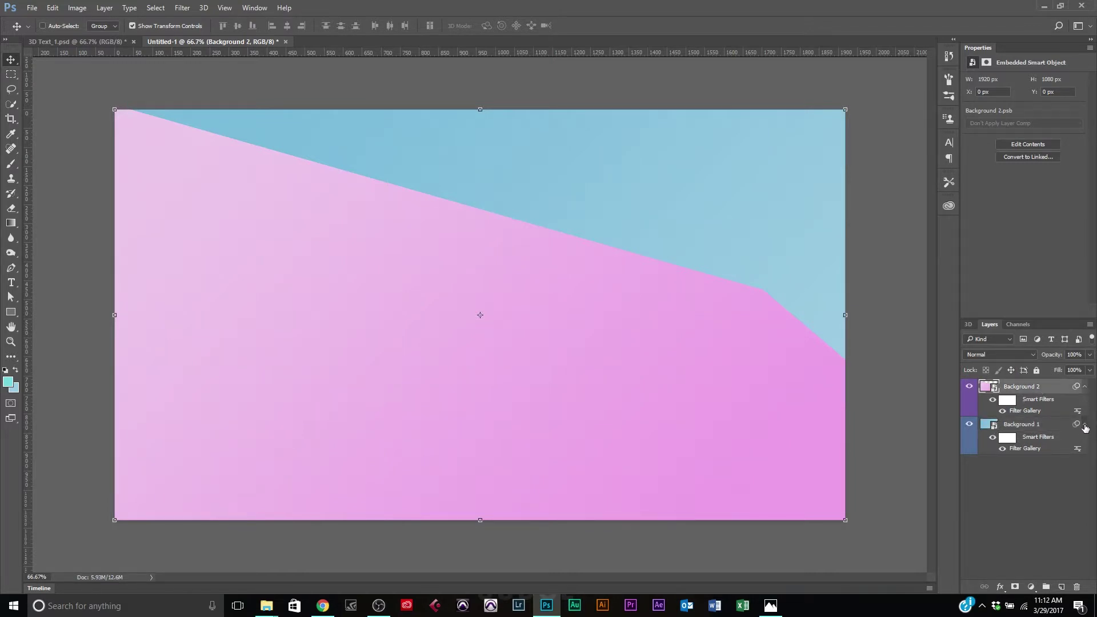
pyautogui.click(1084, 424)
pyautogui.click(1084, 387)
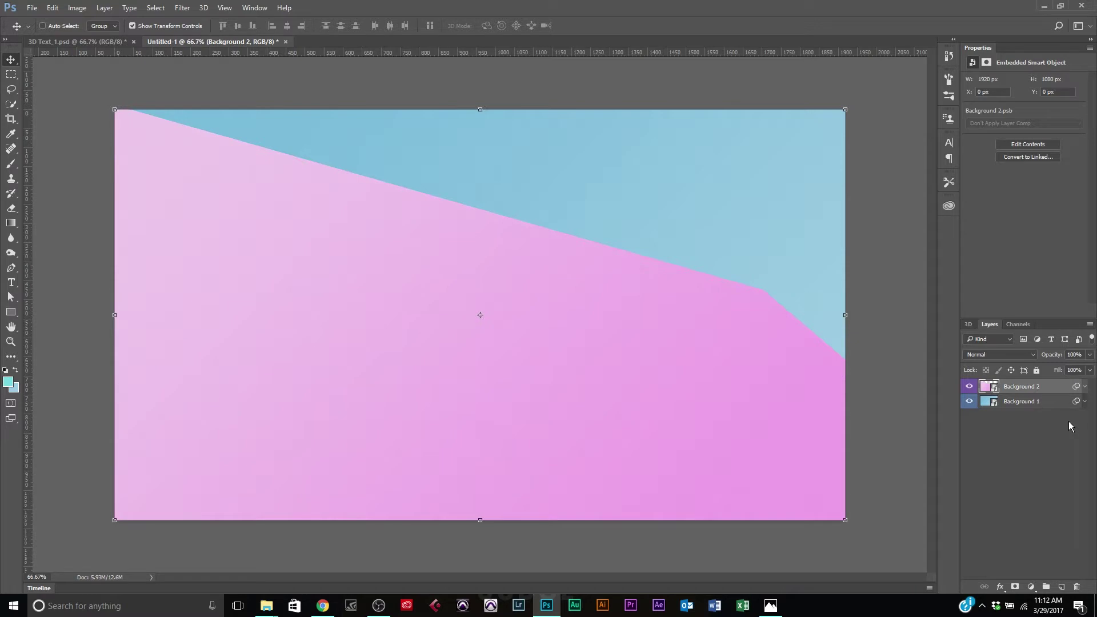
pyautogui.click(1069, 423)
# Inspect the grain on both gradients up close and compare the background with the 3D Text_1.psd document
pyautogui.hotkey('ctrl', '+')
pyautogui.hotkey('ctrl', '+')
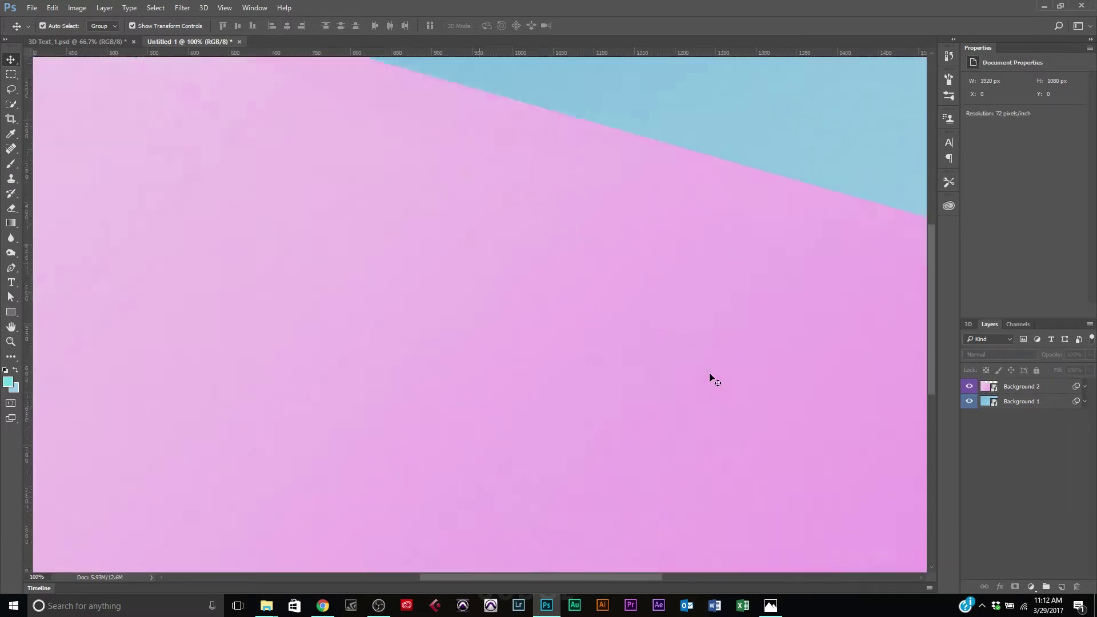
pyautogui.hotkey('ctrl', '-')
pyautogui.hotkey('ctrl', '-')
pyautogui.hotkey('ctrl', '0')
pyautogui.hotkey('ctrl', '-')
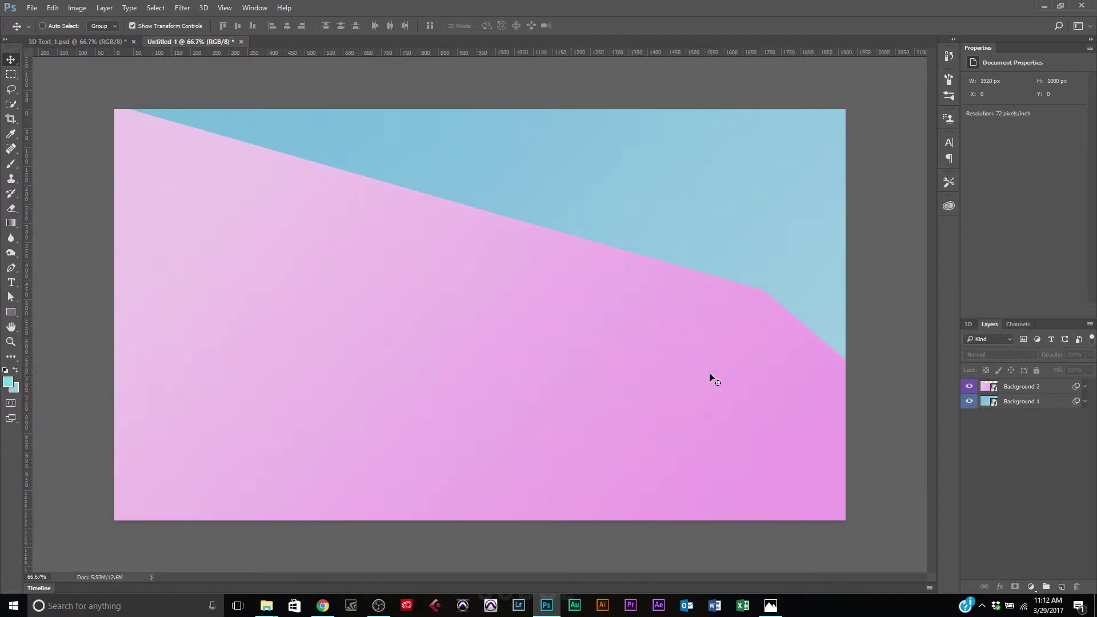
pyautogui.hotkey('ctrl', 'Tab')
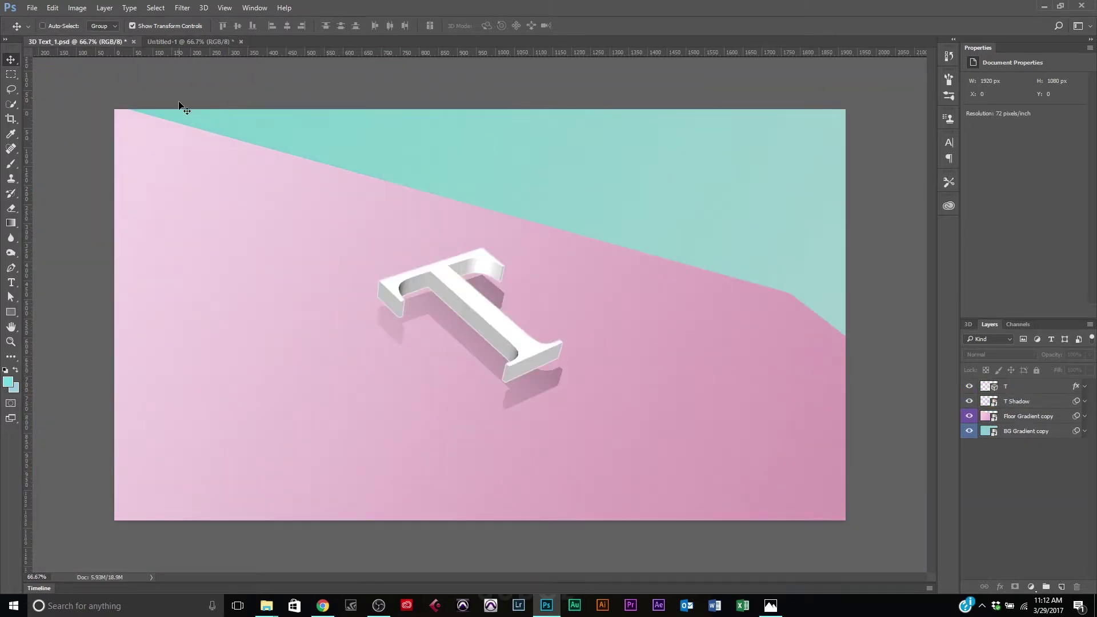
pyautogui.hotkey('ctrl', 'Tab')
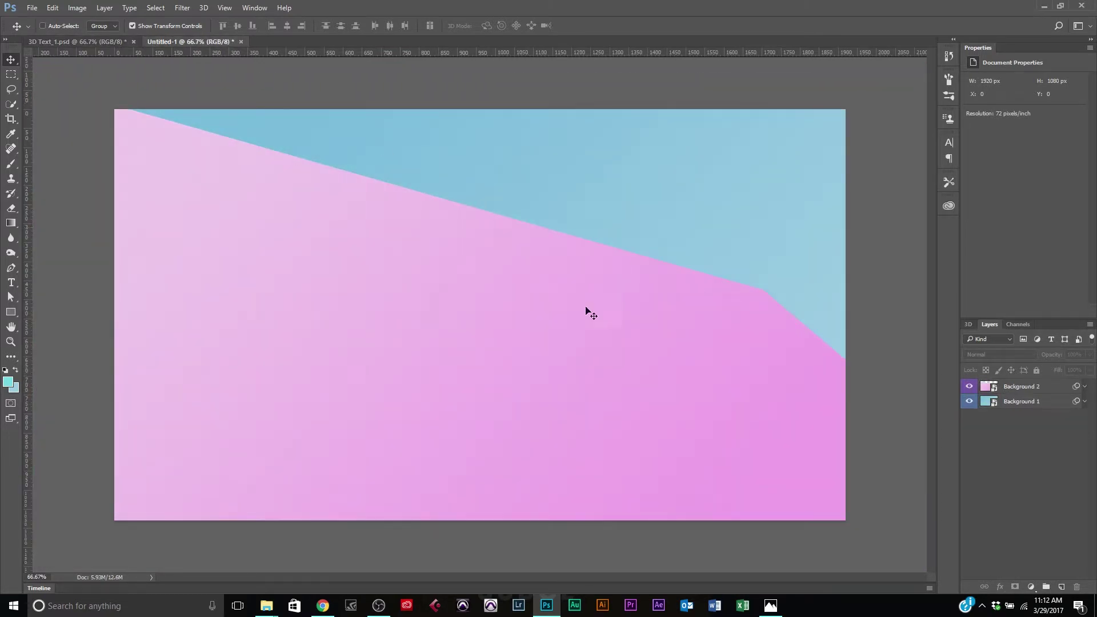
# Set the grain intensity of Background 2 to 9, check the grain up close and collapse its filter list
pyautogui.click(1084, 387)
pyautogui.doubleClick(1028, 411)
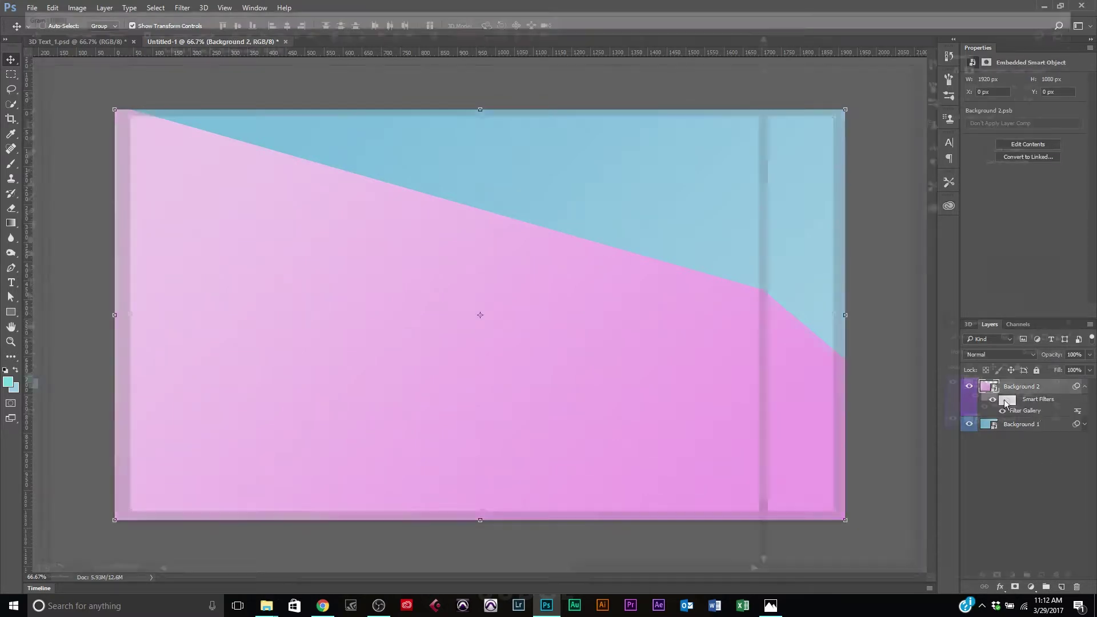
pyautogui.click(1061, 91)
pyautogui.press('Up')
pyautogui.press('Up')
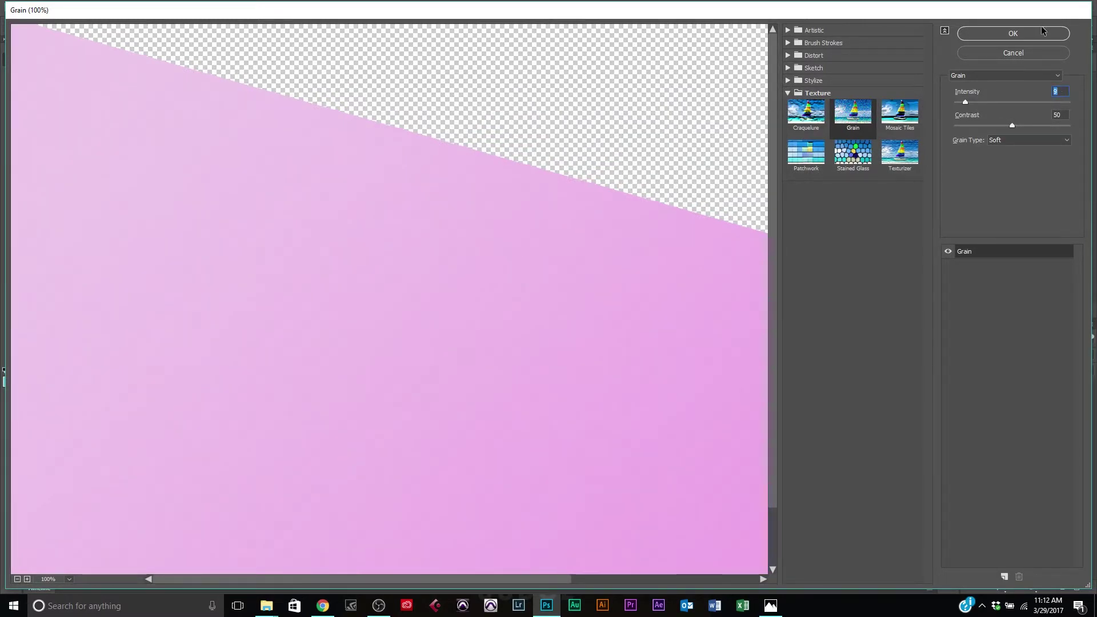
pyautogui.click(1019, 33)
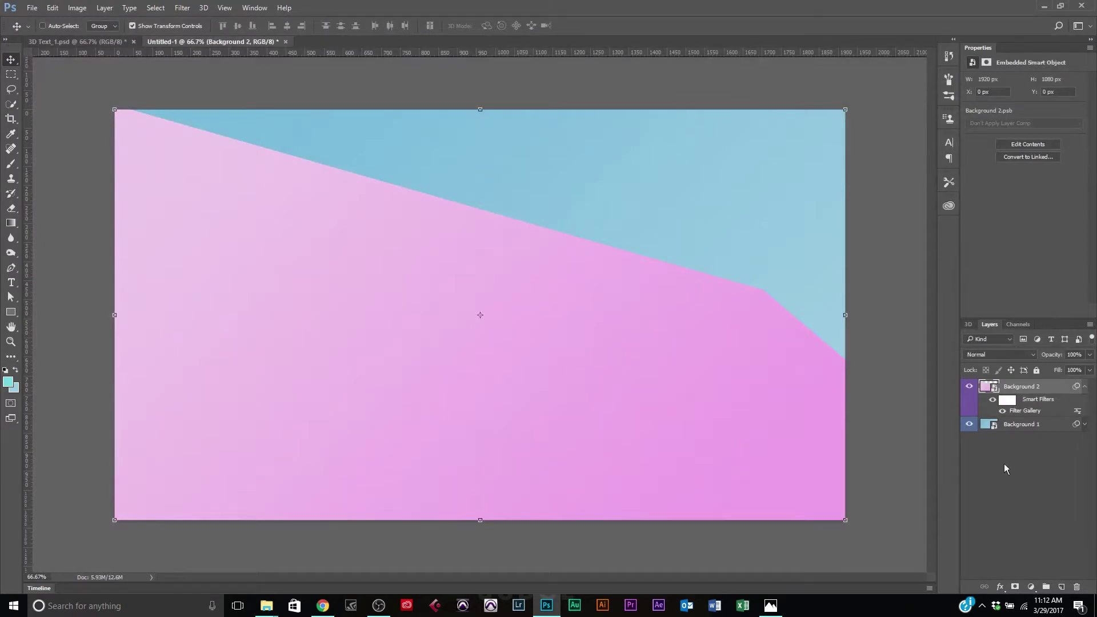
pyautogui.click(1039, 527)
pyautogui.hotkey('ctrl', '+')
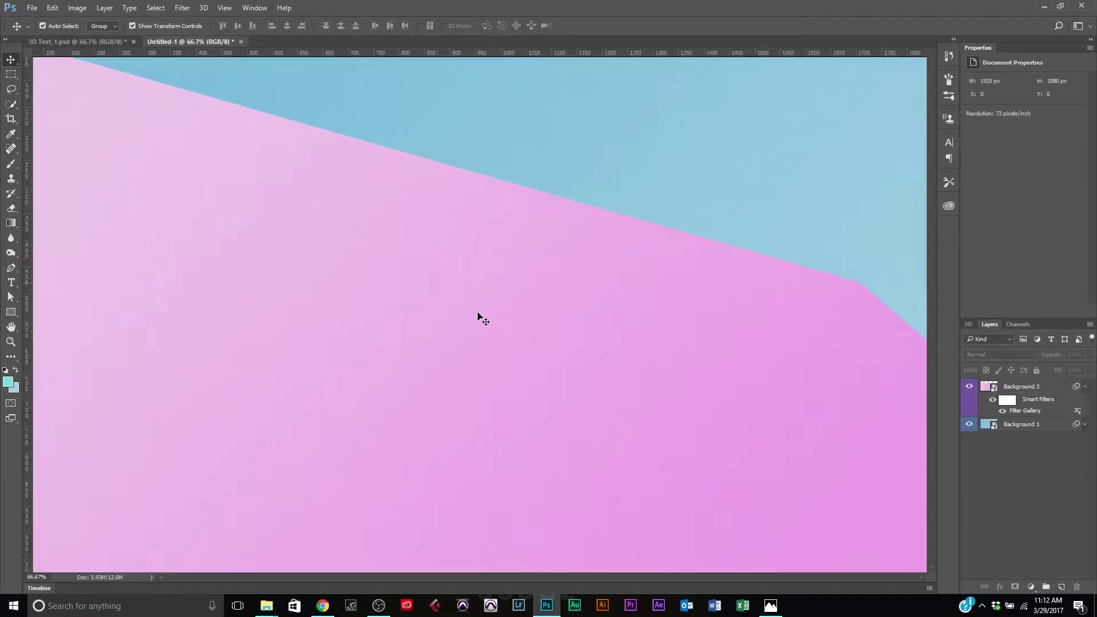
pyautogui.hotkey('ctrl', '+')
pyautogui.hotkey('ctrl', '-')
pyautogui.hotkey('ctrl', '-')
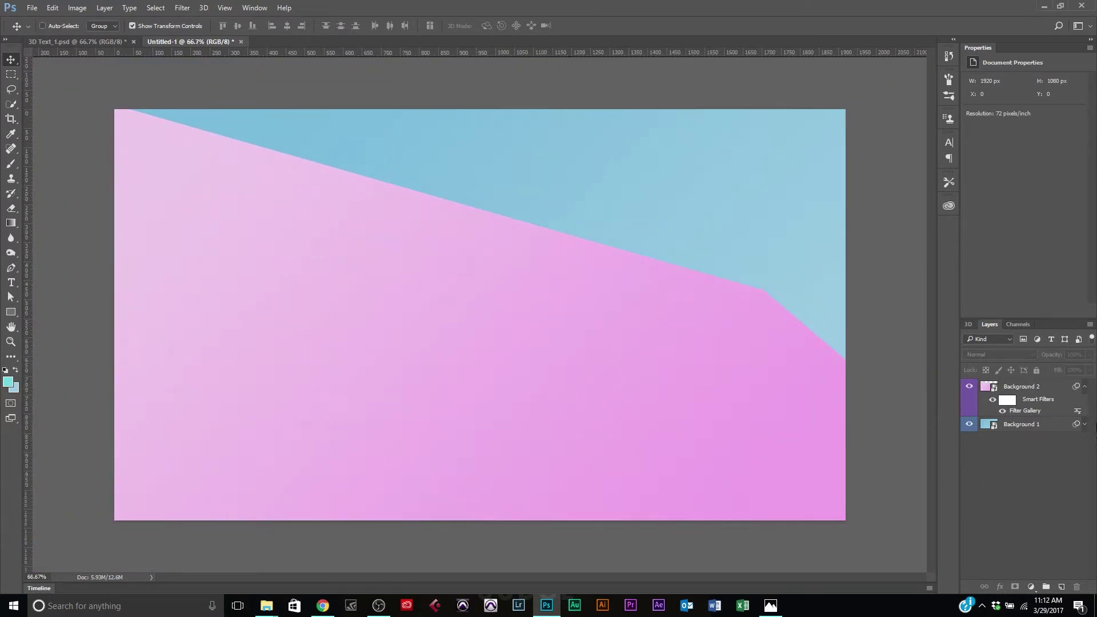
pyautogui.click(1084, 388)
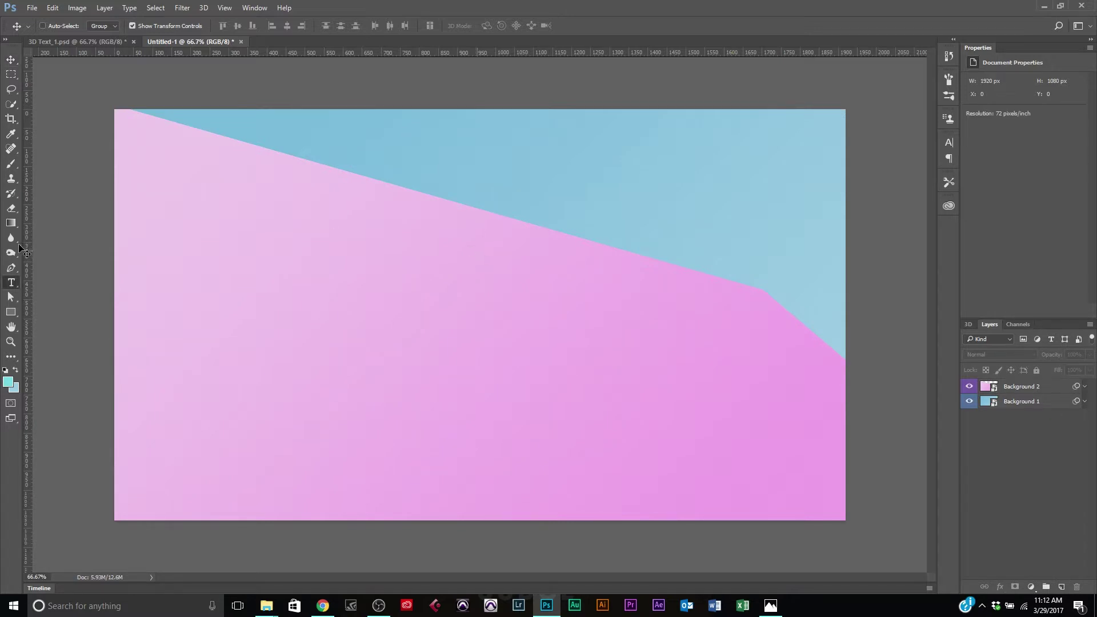
# Add a text layer with the letter T on the pink area and scale it up to about 1600%
pyautogui.click(16, 285)
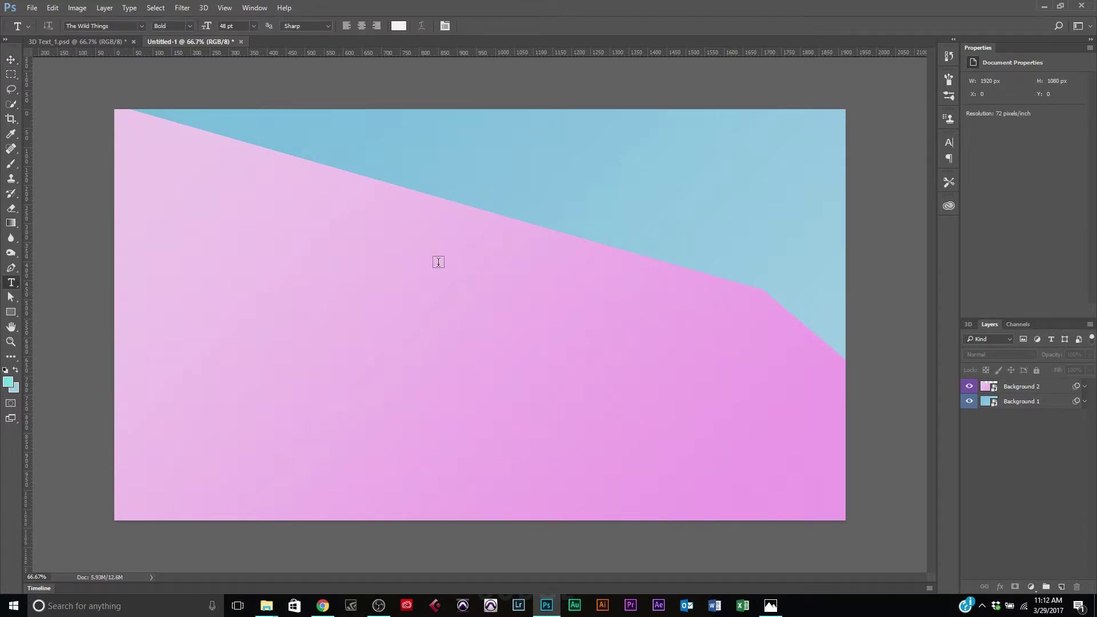
pyautogui.click(441, 271)
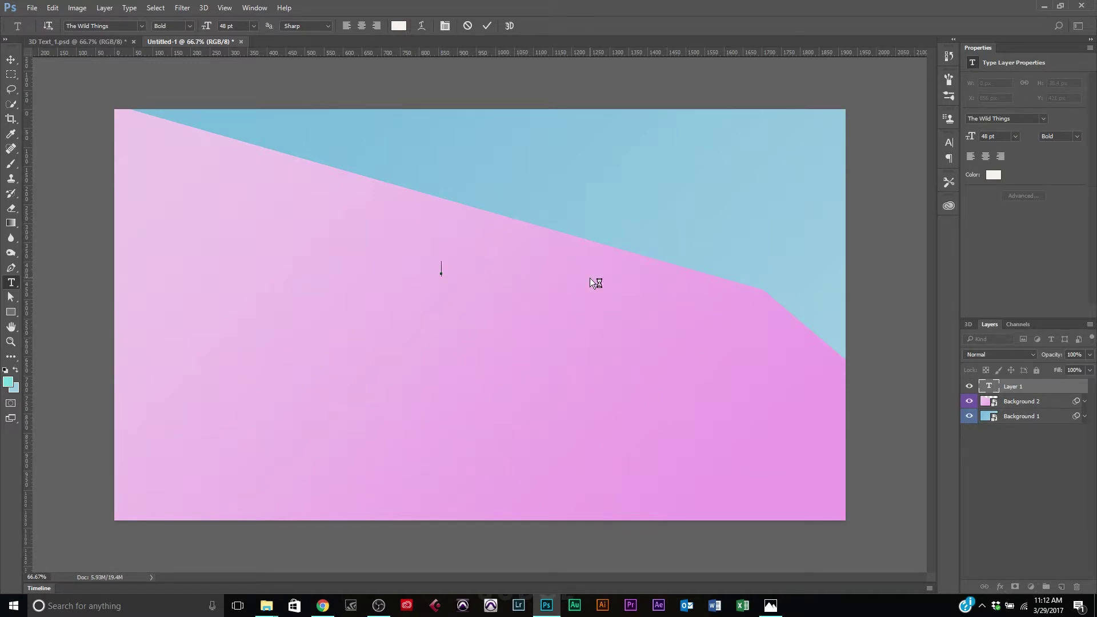
pyautogui.click(11, 59)
pyautogui.hotkey('ctrl', 't')
pyautogui.moveTo(448, 264); pyautogui.dragTo(547, 178)
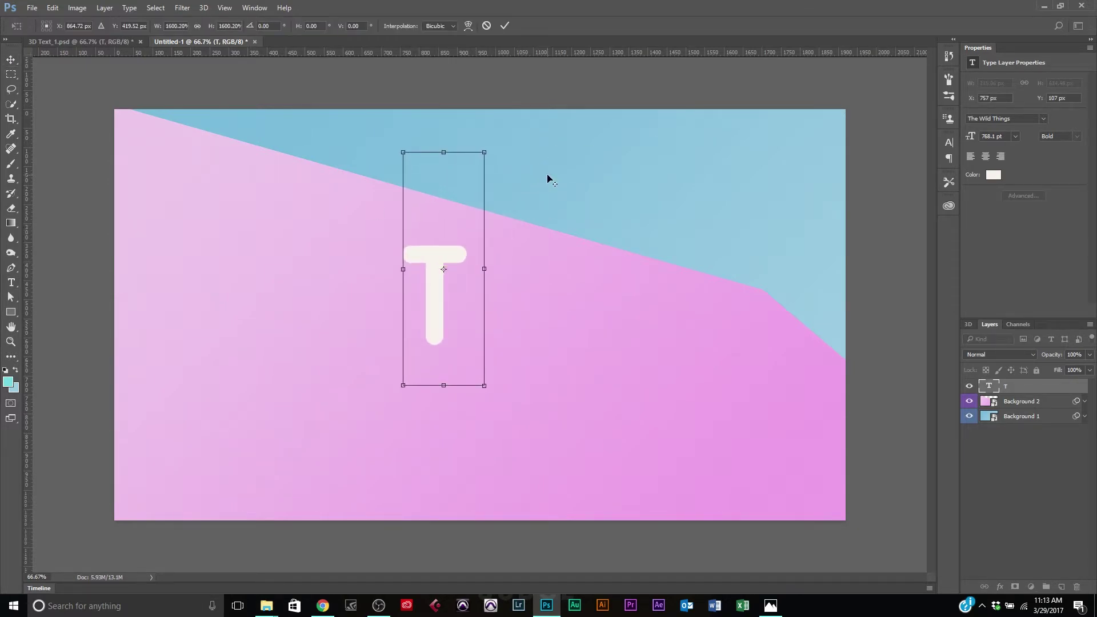
pyautogui.click(504, 25)
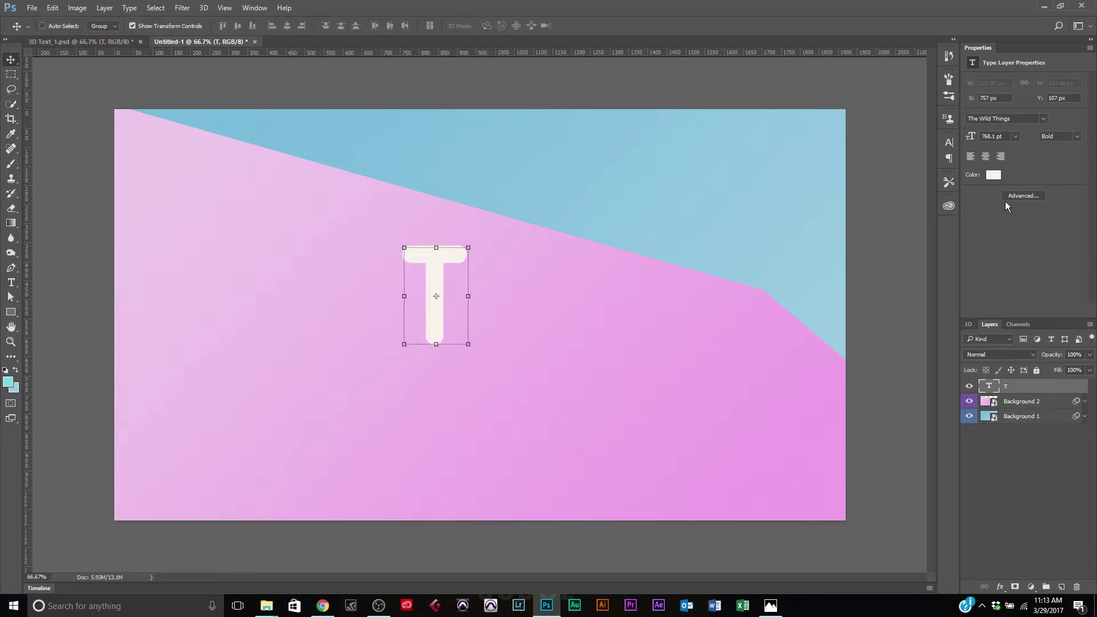
# Change the letter T's font to Mongolian Baiti Regular and move it down towards the canvas centre
pyautogui.click(950, 143)
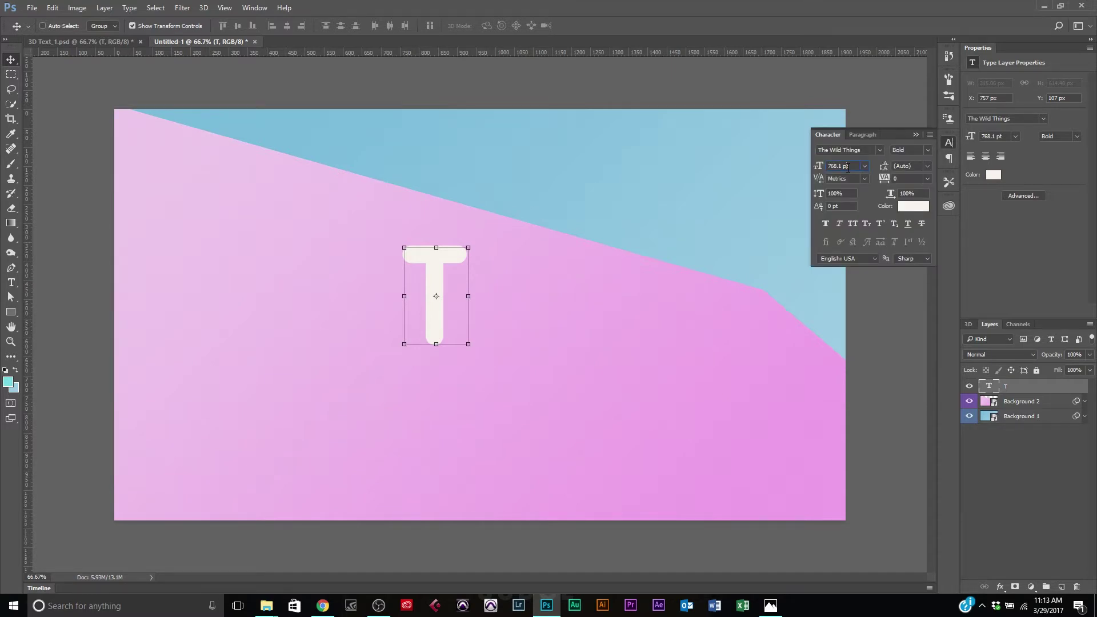
pyautogui.click(863, 150)
pyautogui.click(862, 150)
pyautogui.write('Mon')
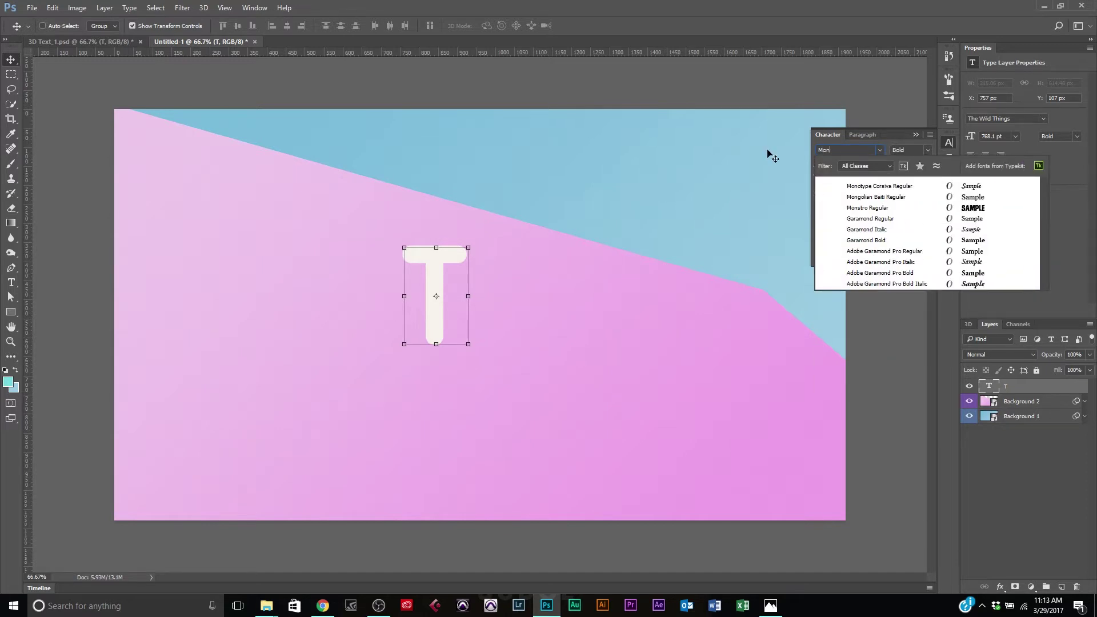
pyautogui.write('g')
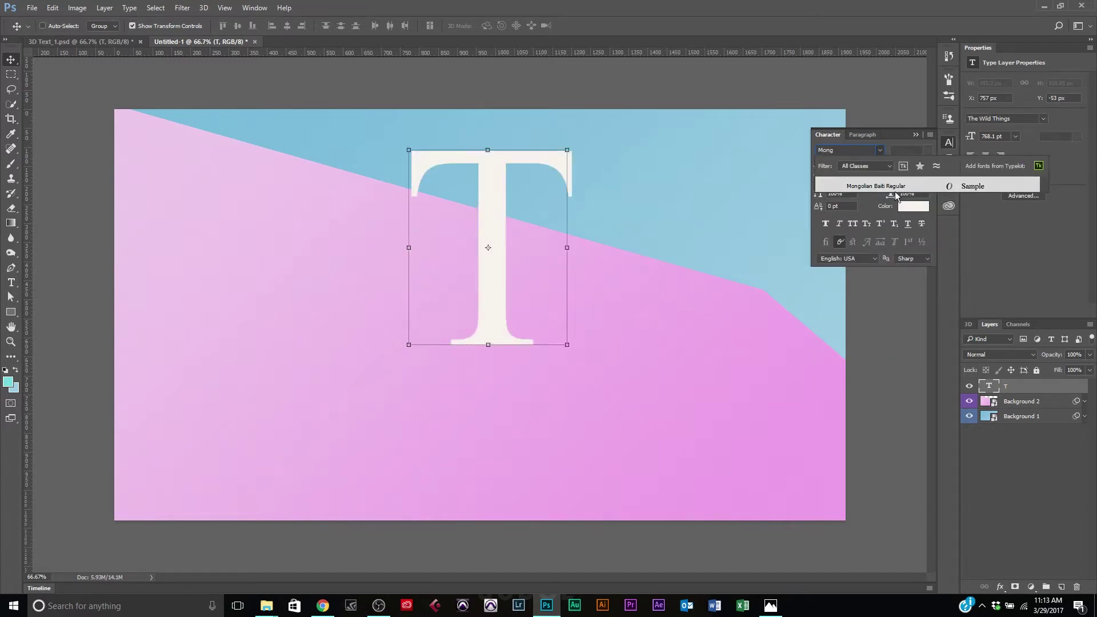
pyautogui.click(894, 188)
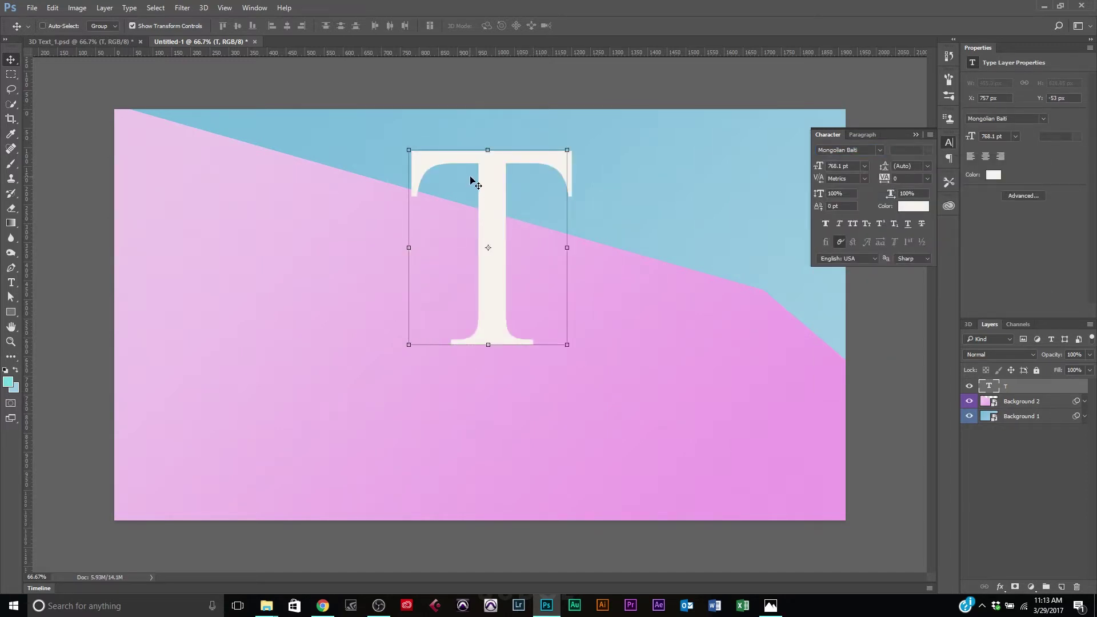
pyautogui.moveTo(495, 188); pyautogui.dragTo(486, 230)
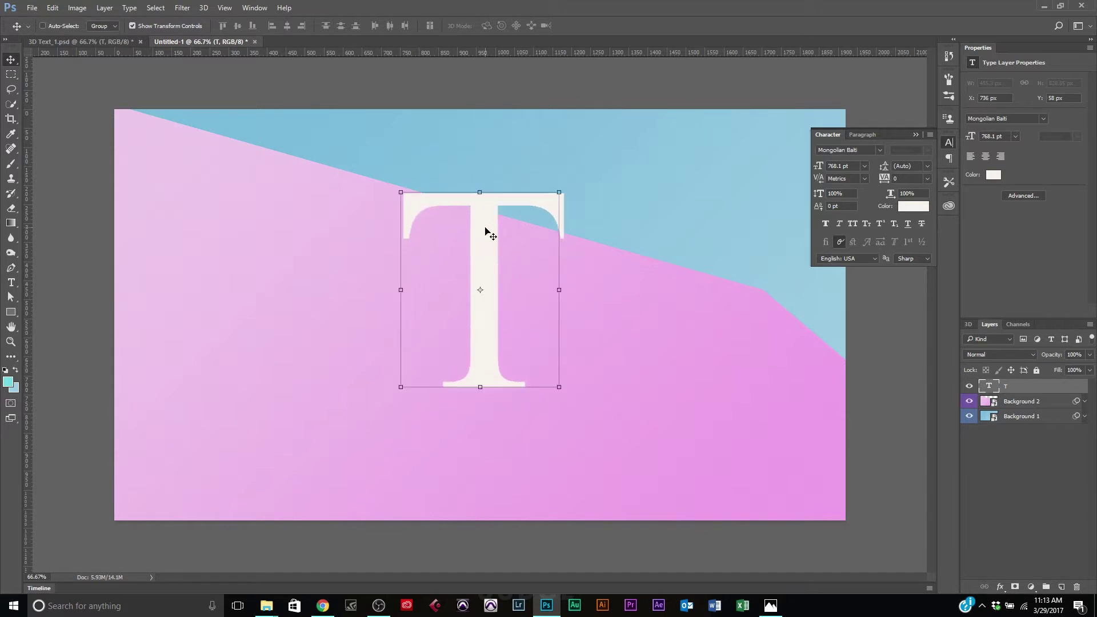
# Try font sizes of 50 pt and 700 pt for the letter T
pyautogui.click(849, 167)
pyautogui.write('50')
pyautogui.press('Return')
pyautogui.moveTo(847, 166); pyautogui.dragTo(727, 169)
pyautogui.write('700')
pyautogui.press('Return')
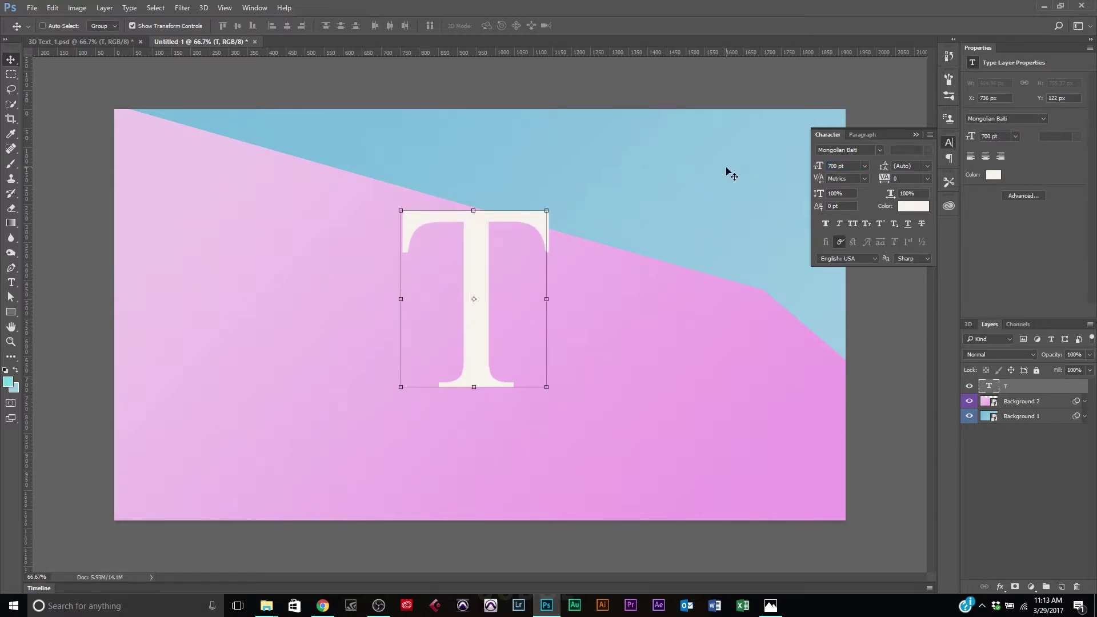
# Set the letter T's font size to 600 pt and reposition it near the middle of the canvas
pyautogui.moveTo(851, 167); pyautogui.dragTo(794, 170)
pyautogui.write('600')
pyautogui.press('Return')
pyautogui.moveTo(474, 284)
pyautogui.mouseDown()
pyautogui.moveTo(524, 274)
pyautogui.moveTo(487, 271)
pyautogui.mouseUp()
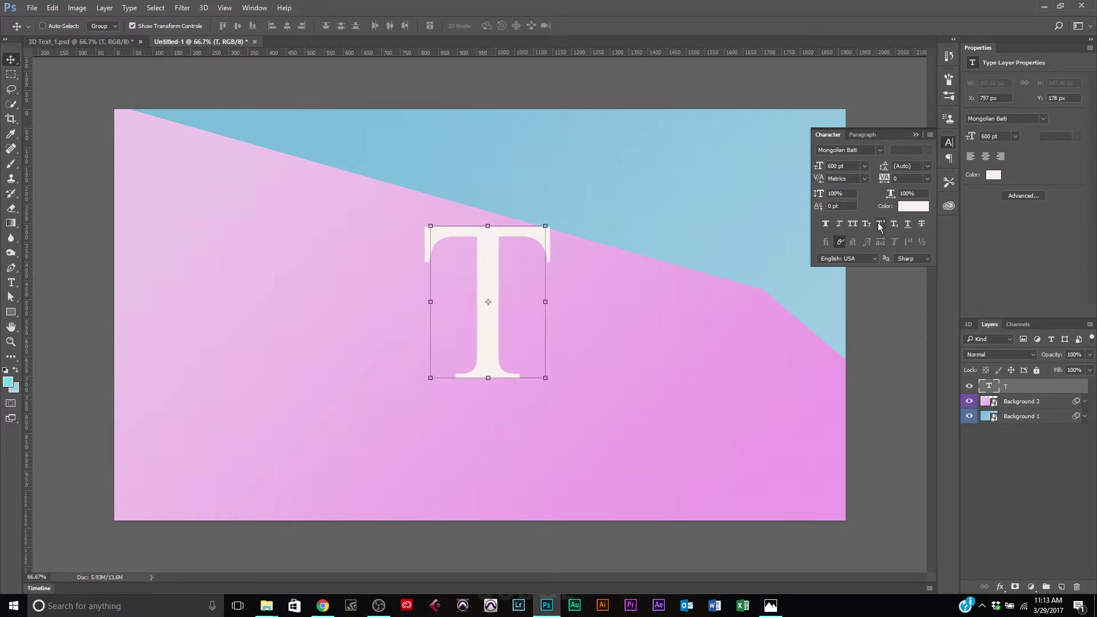
pyautogui.click(949, 144)
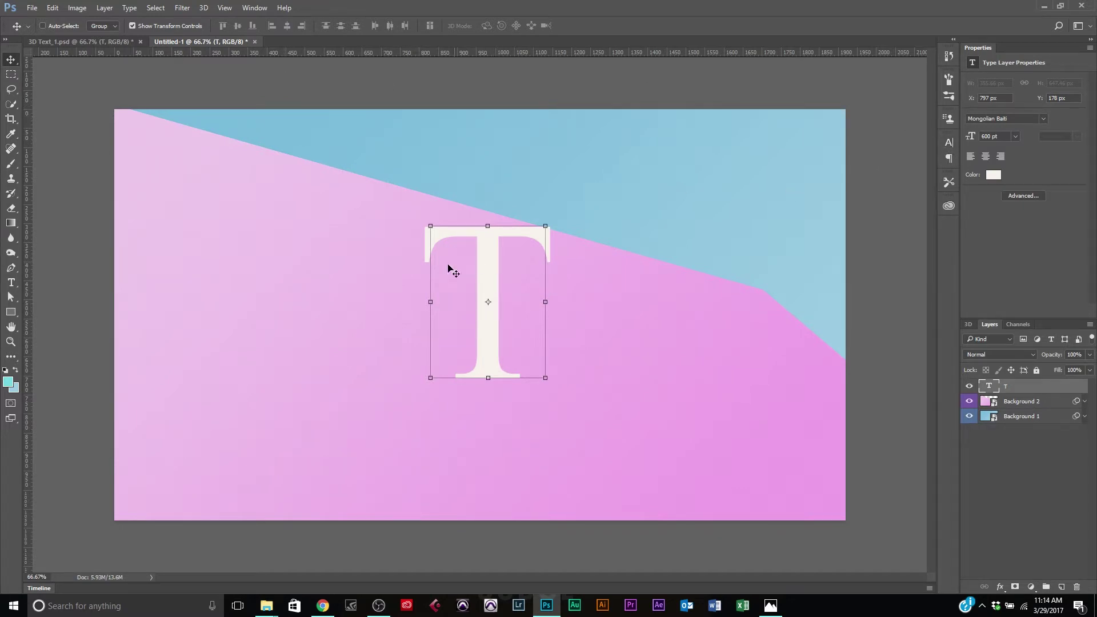
# Select the letter T in its text layer and convert it to a 3D extrusion
pyautogui.press('t')
pyautogui.click(524, 274)
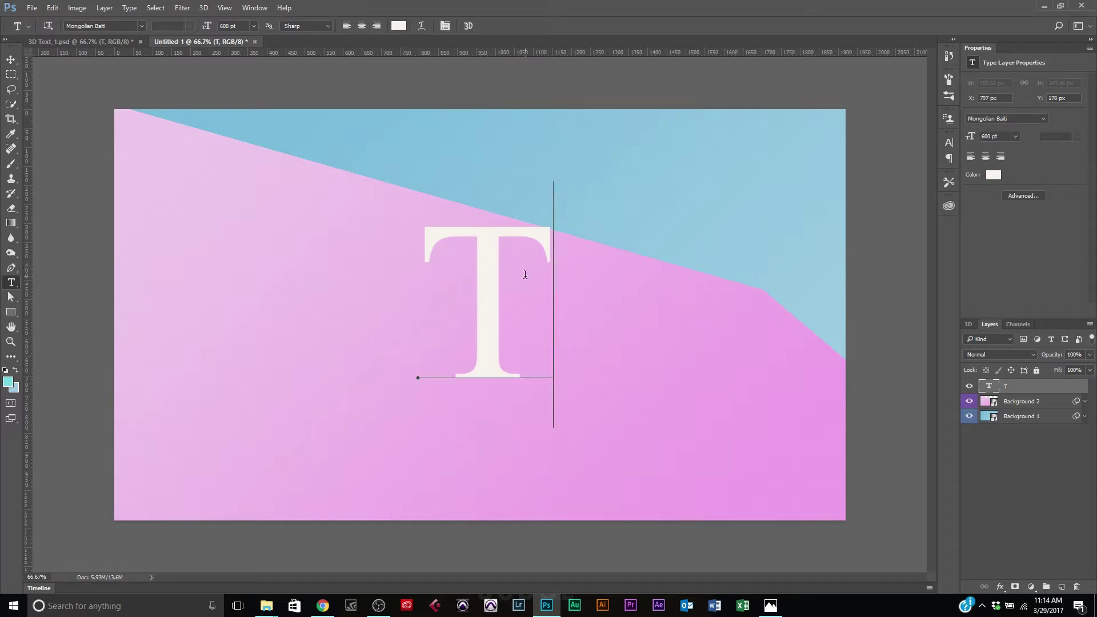
pyautogui.doubleClick(470, 274)
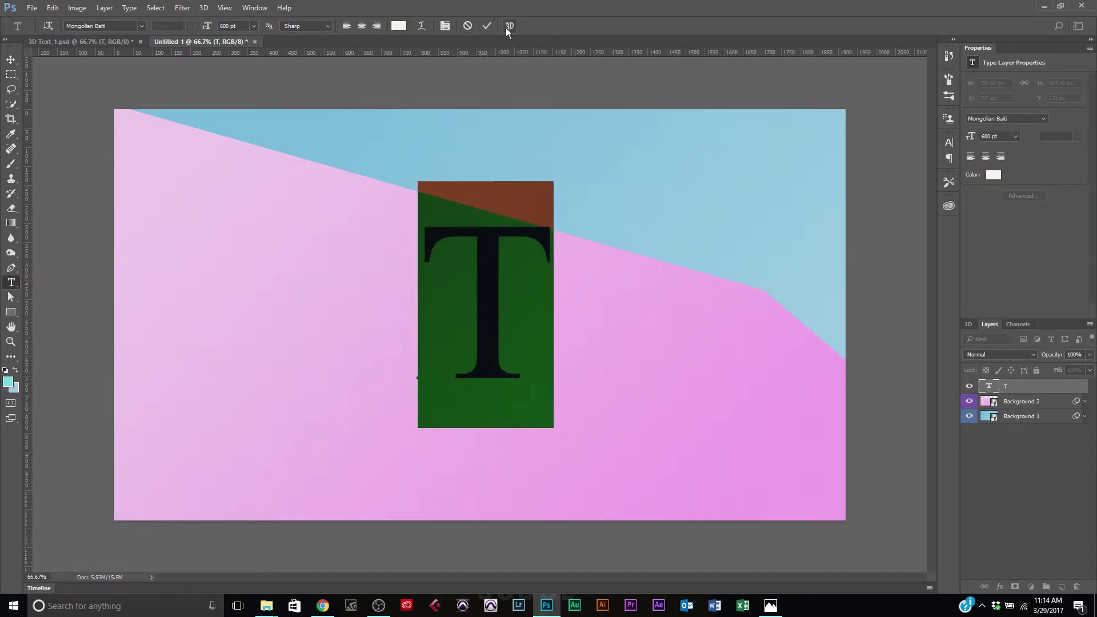
pyautogui.click(507, 26)
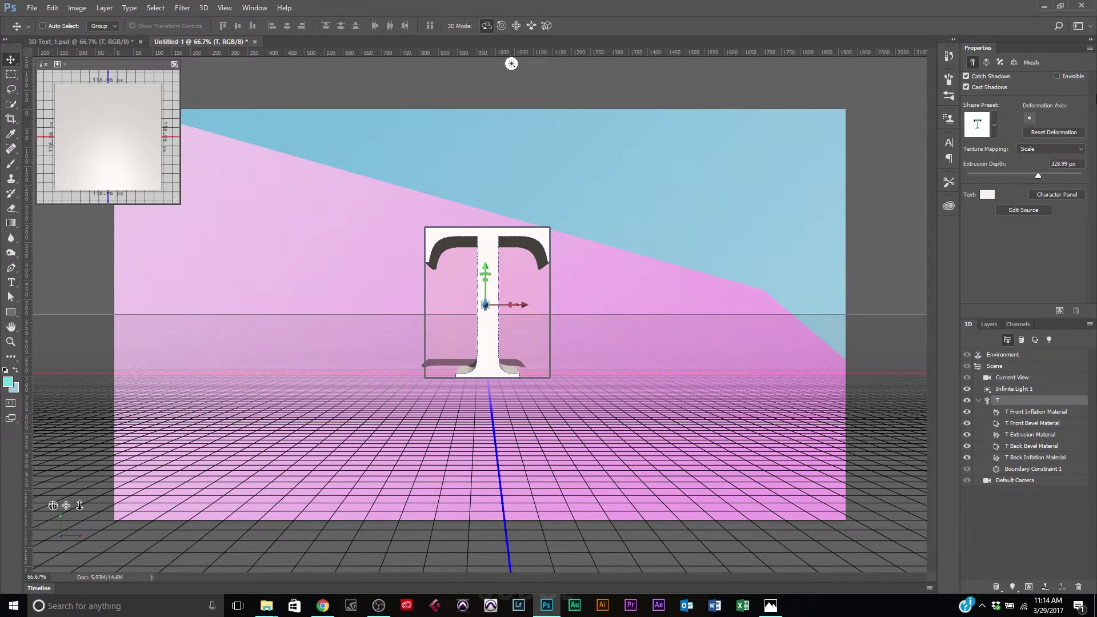
# Look through the 3D letter's Deform, Cap, Mesh and Coordinates properties
pyautogui.click(986, 62)
pyautogui.click(1000, 62)
pyautogui.click(1013, 62)
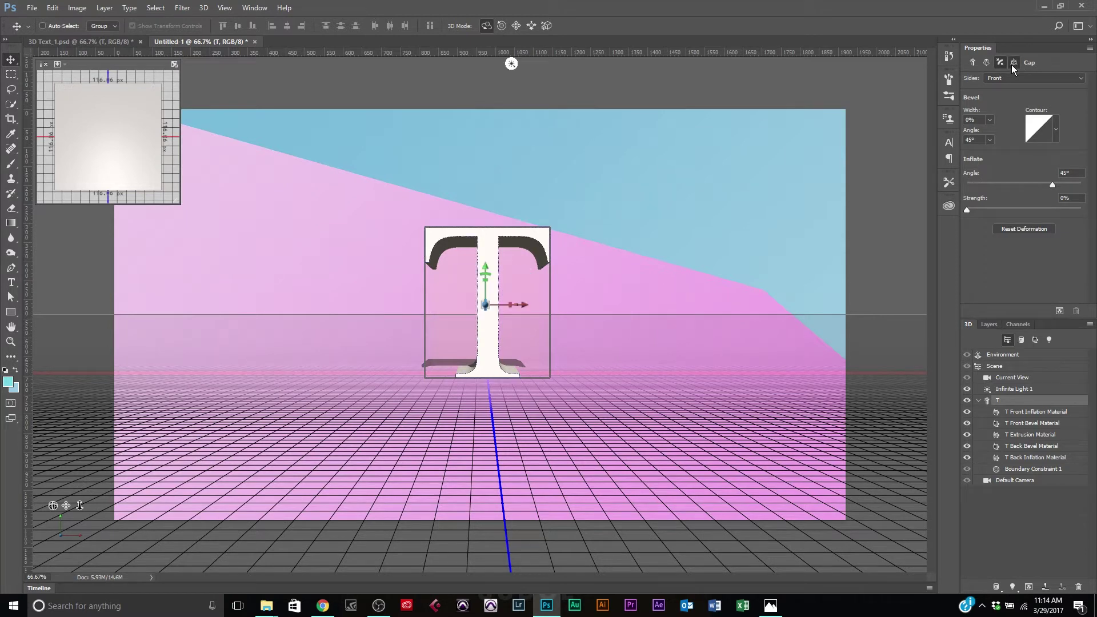
pyautogui.click(972, 63)
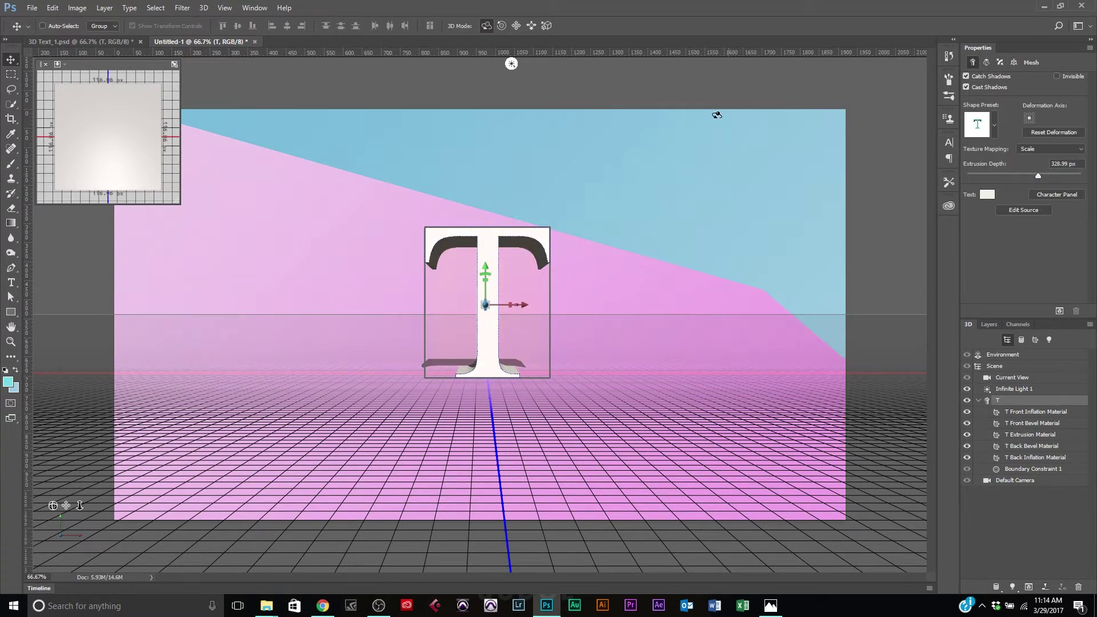
pyautogui.click(1013, 63)
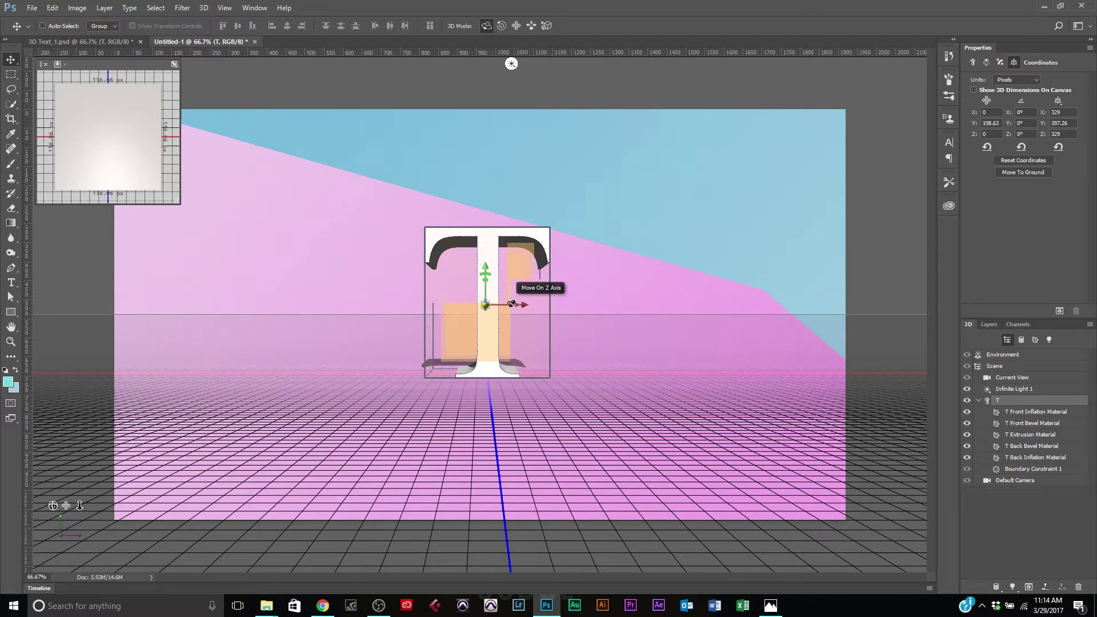
pyautogui.moveTo(518, 305); pyautogui.dragTo(615, 249)
pyautogui.hotkey('ctrl', 'z')
pyautogui.hotkey('ctrl', 'z')
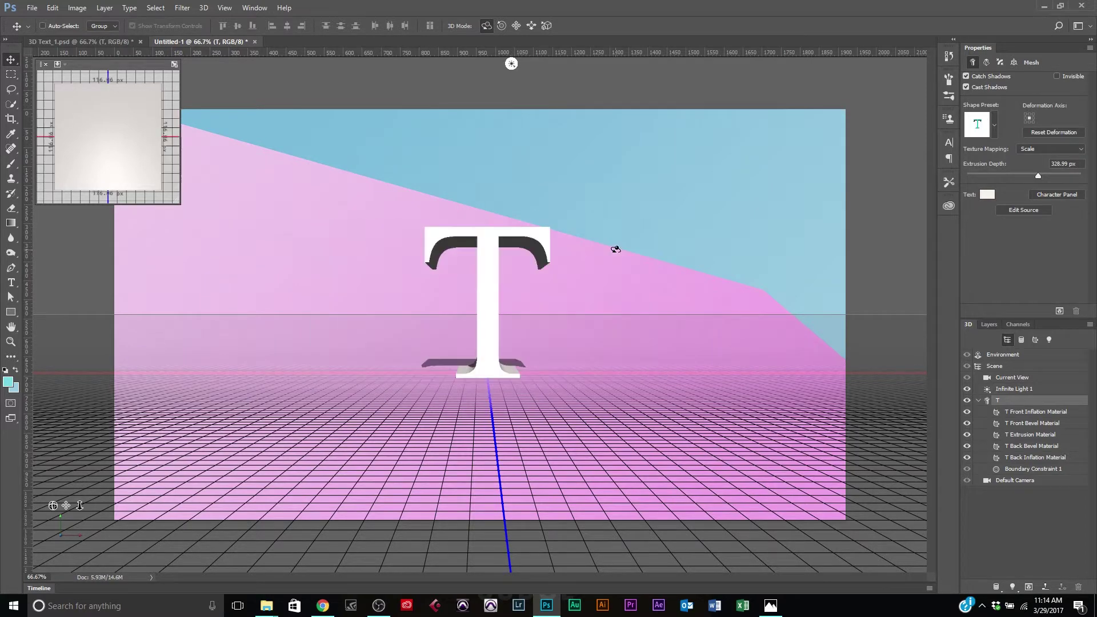
# Rotate the 3D letter T to 42° on X, 35° on Y and -21° on Z
pyautogui.click(1012, 67)
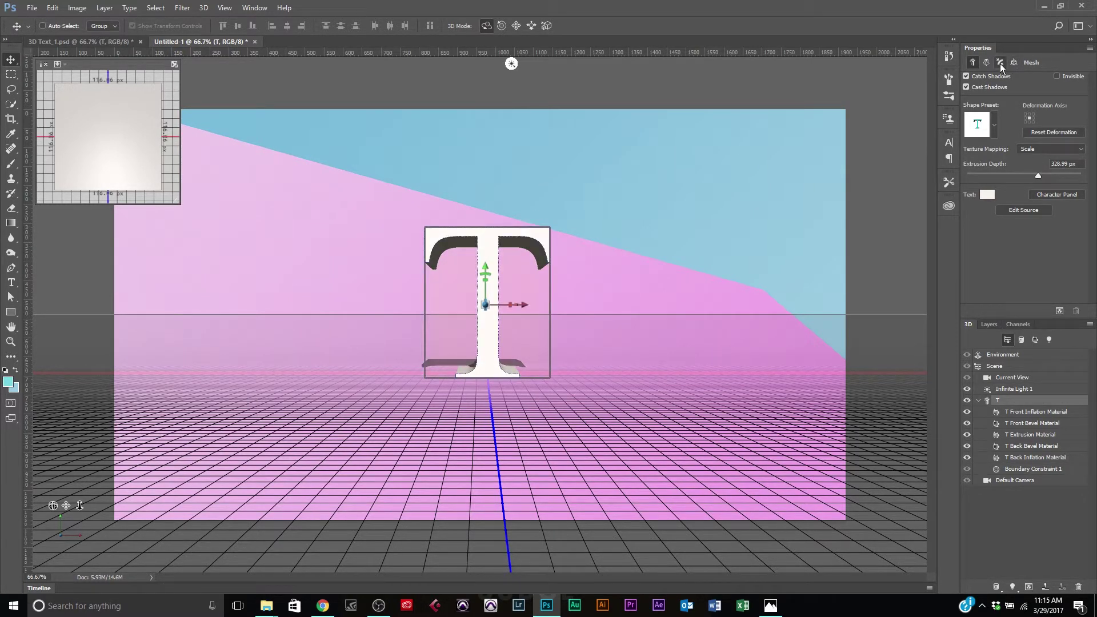
pyautogui.click(999, 62)
pyautogui.click(1013, 62)
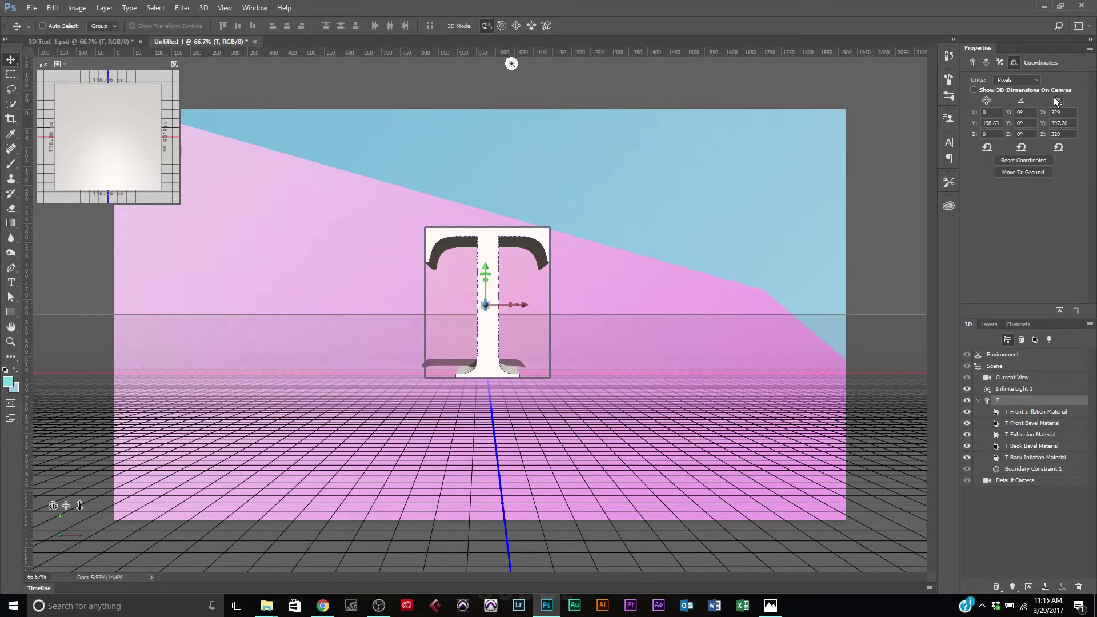
pyautogui.click(1027, 113)
pyautogui.write('42')
pyautogui.press('Tab')
pyautogui.write('35')
pyautogui.press('Tab')
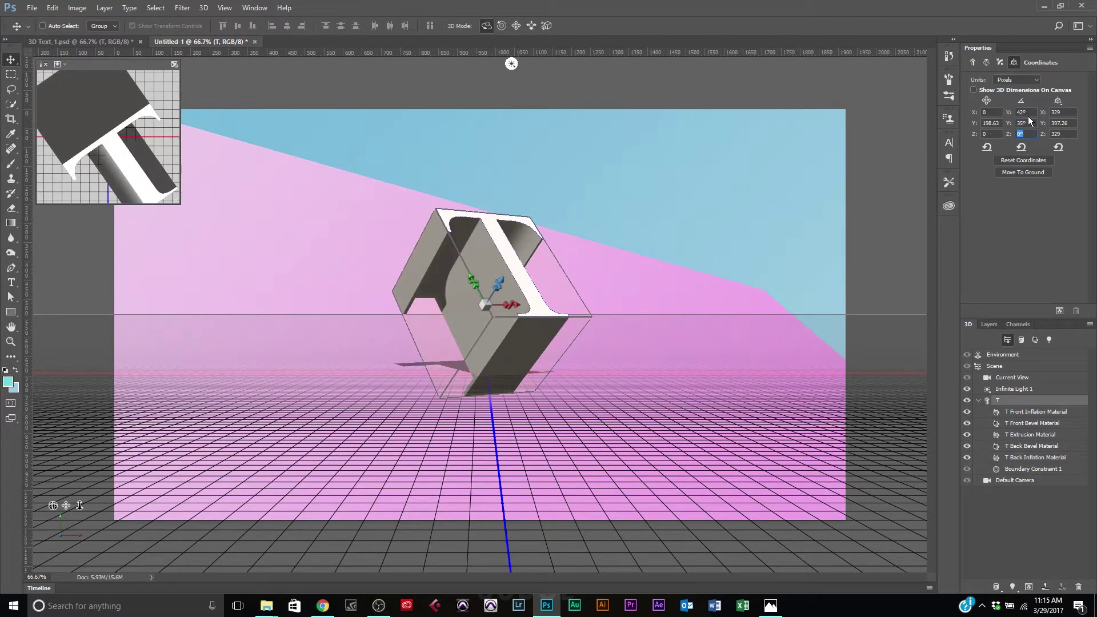
pyautogui.write('-21')
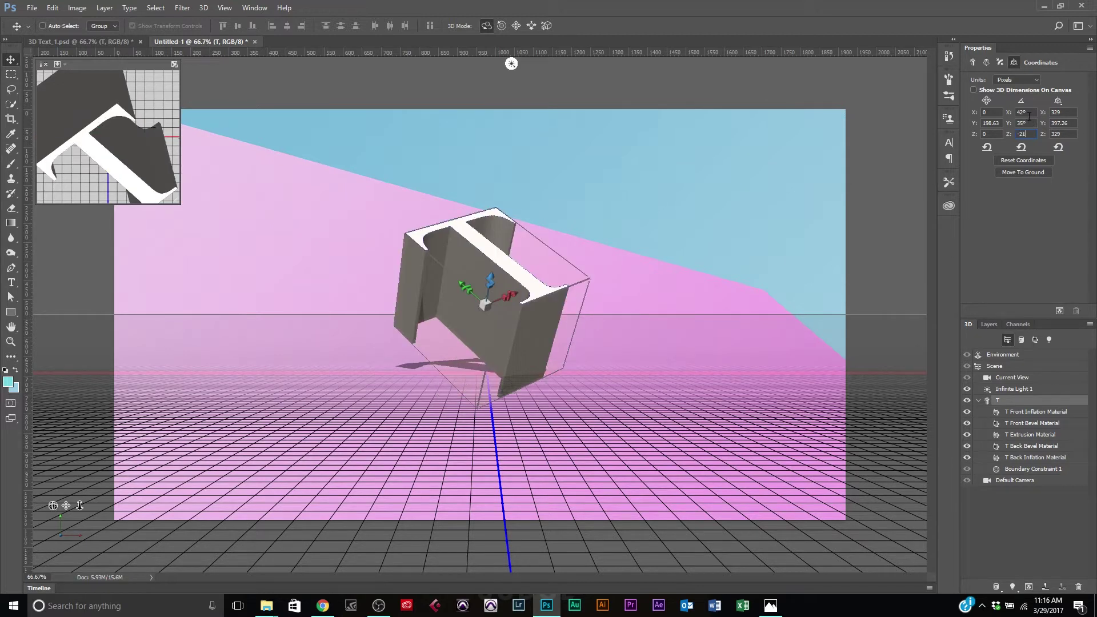
pyautogui.press('Return')
# Set the 3D letter T's extrusion depth to 65 px in its deformation properties
pyautogui.click(999, 63)
pyautogui.click(988, 63)
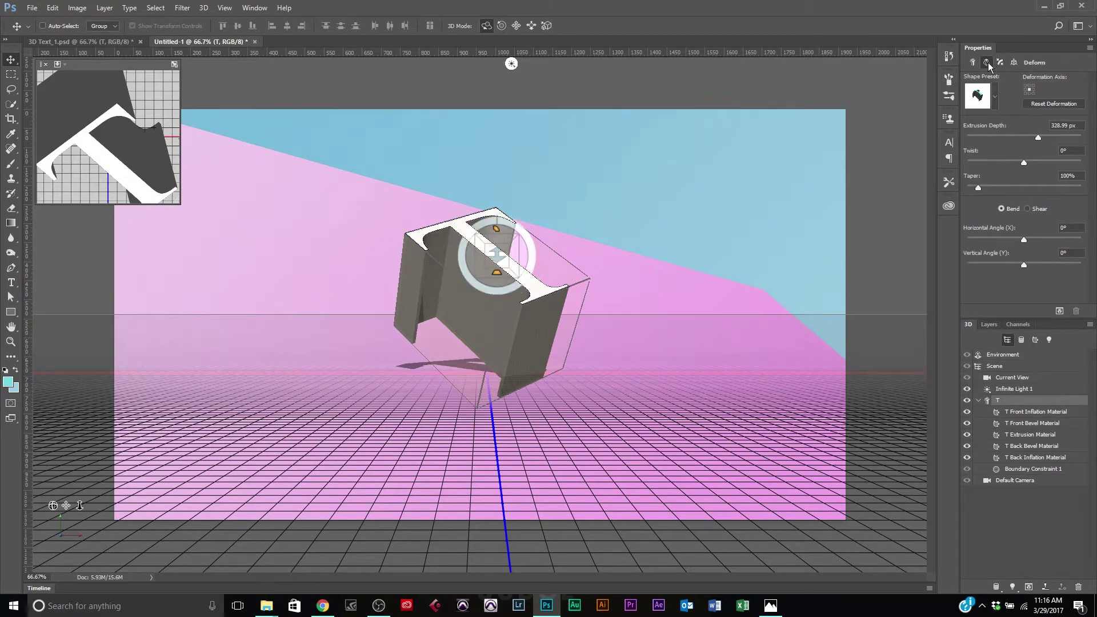
pyautogui.doubleClick(1061, 125)
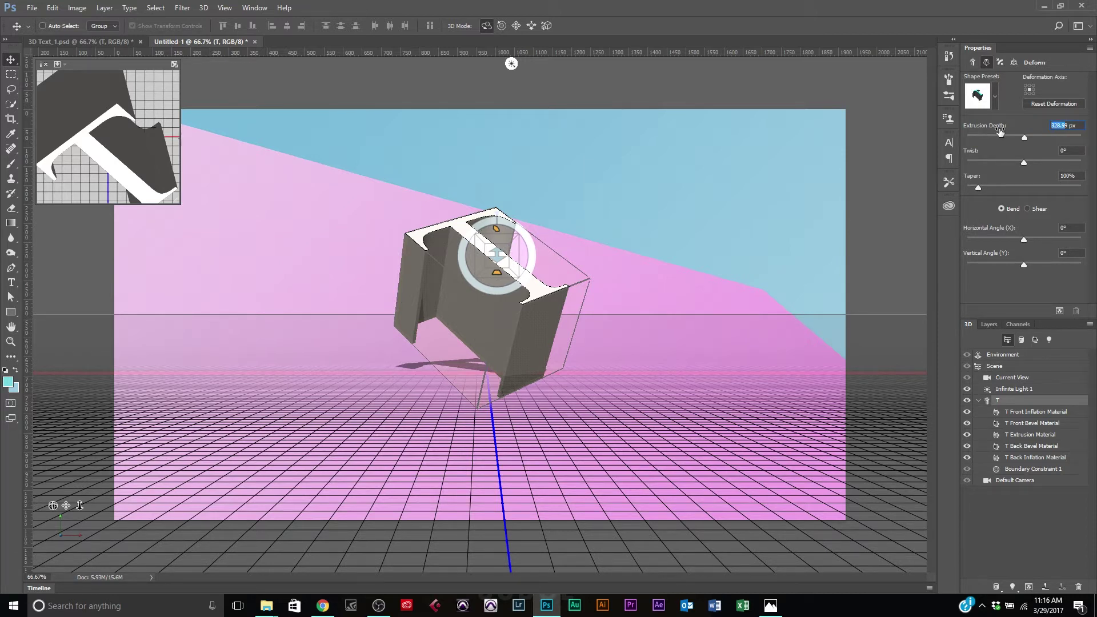
pyautogui.press('BackSpace')
pyautogui.write('54')
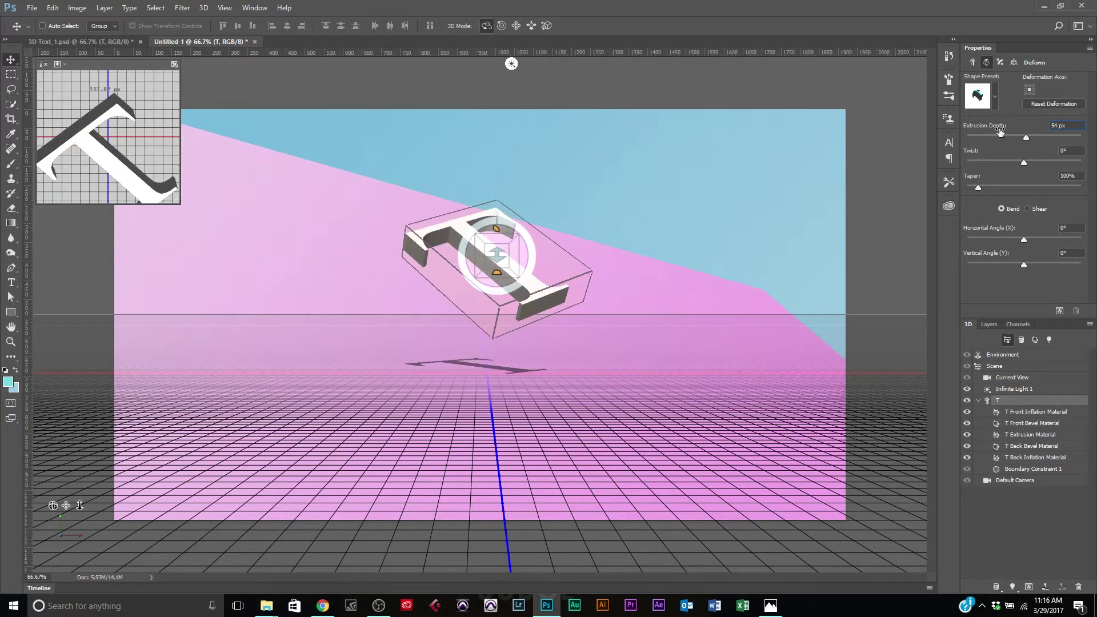
pyautogui.press('Return')
pyautogui.press('Return')
pyautogui.write('60')
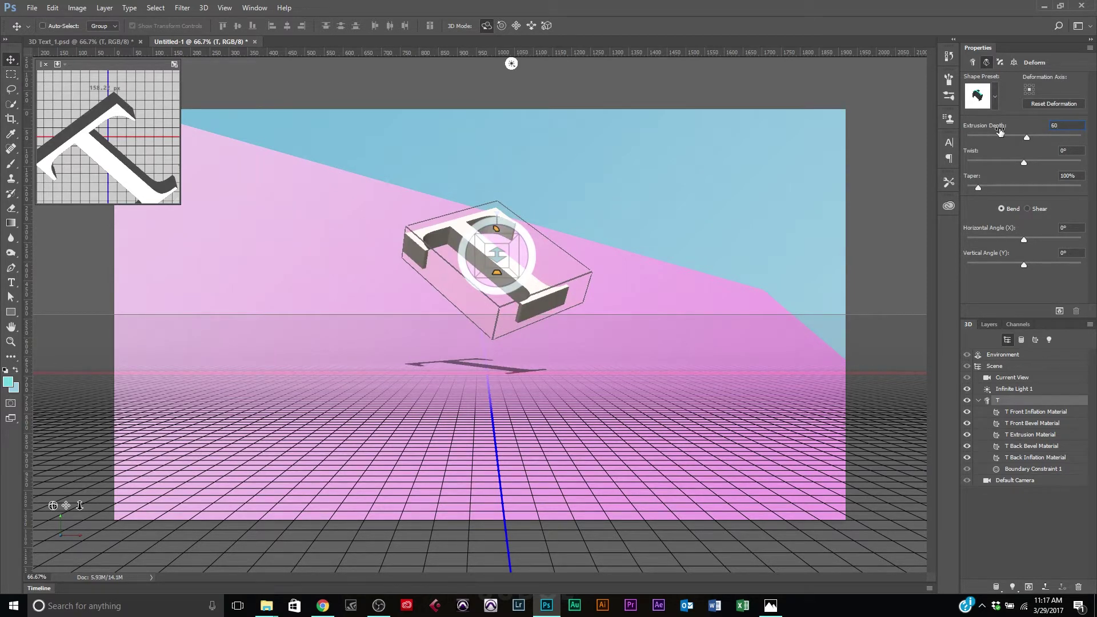
pyautogui.press('BackSpace')
pyautogui.write('5')
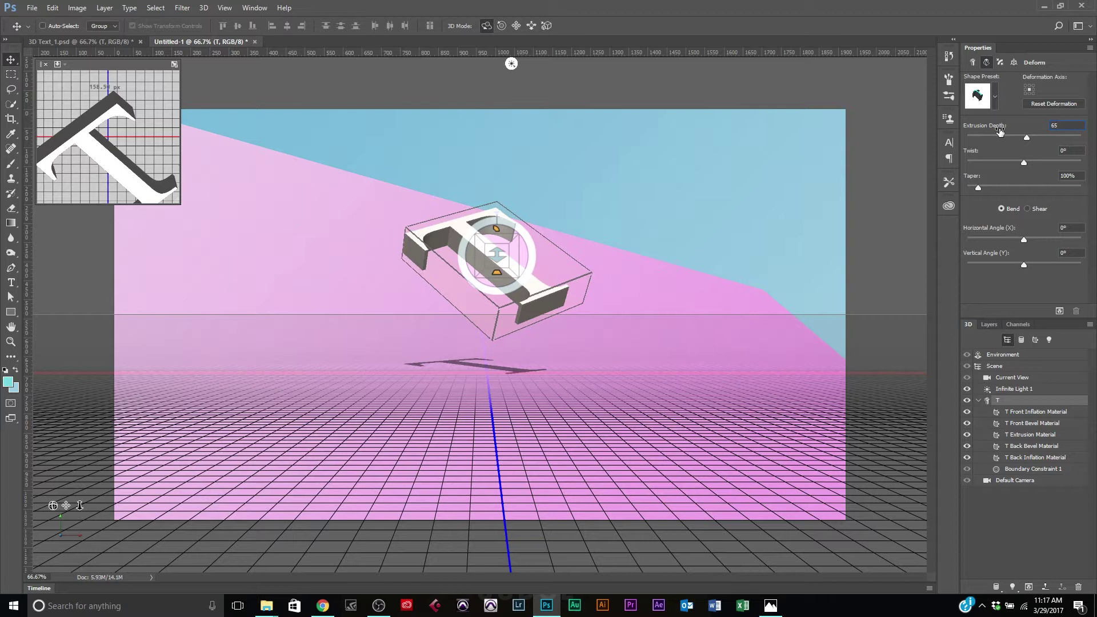
pyautogui.press('Return')
# Redirect the infinite light so it shines more from behind the viewer onto the letter, and turn off its shadow
pyautogui.click(511, 64)
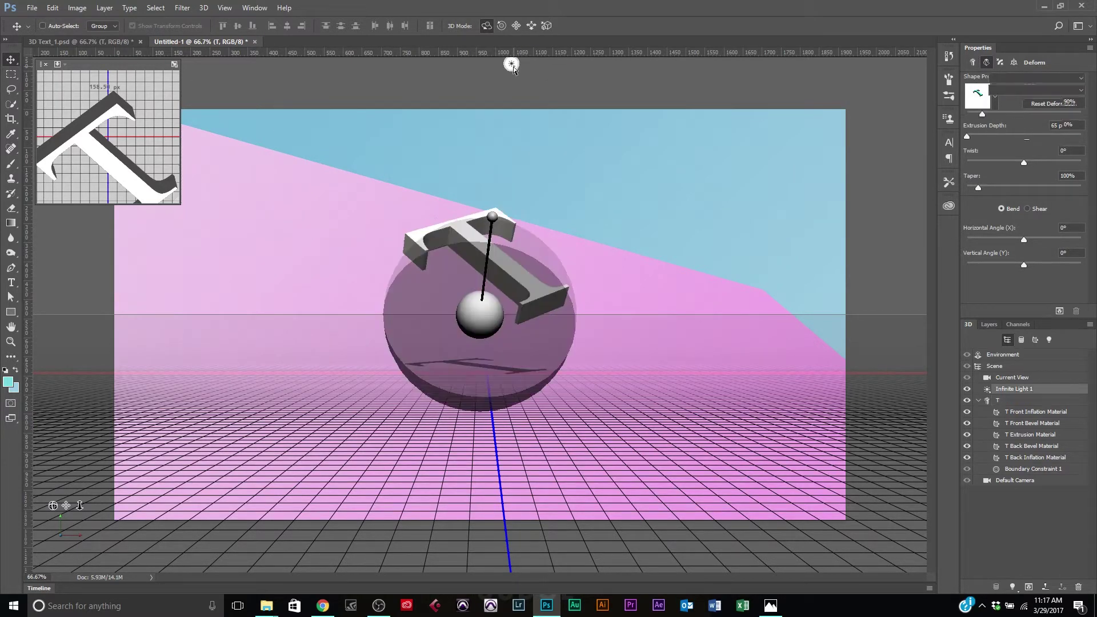
pyautogui.moveTo(497, 213)
pyautogui.mouseDown()
pyautogui.moveTo(505, 286)
pyautogui.moveTo(519, 292)
pyautogui.moveTo(488, 303)
pyautogui.moveTo(505, 300)
pyautogui.moveTo(524, 317)
pyautogui.moveTo(490, 277)
pyautogui.moveTo(498, 266)
pyautogui.mouseUp()
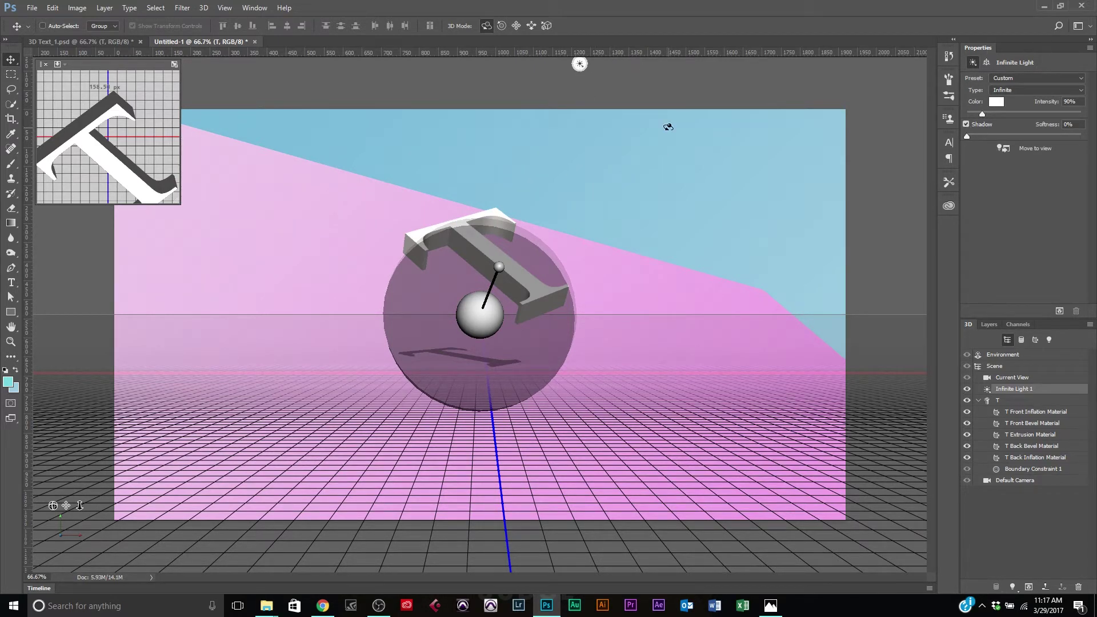
pyautogui.click(965, 124)
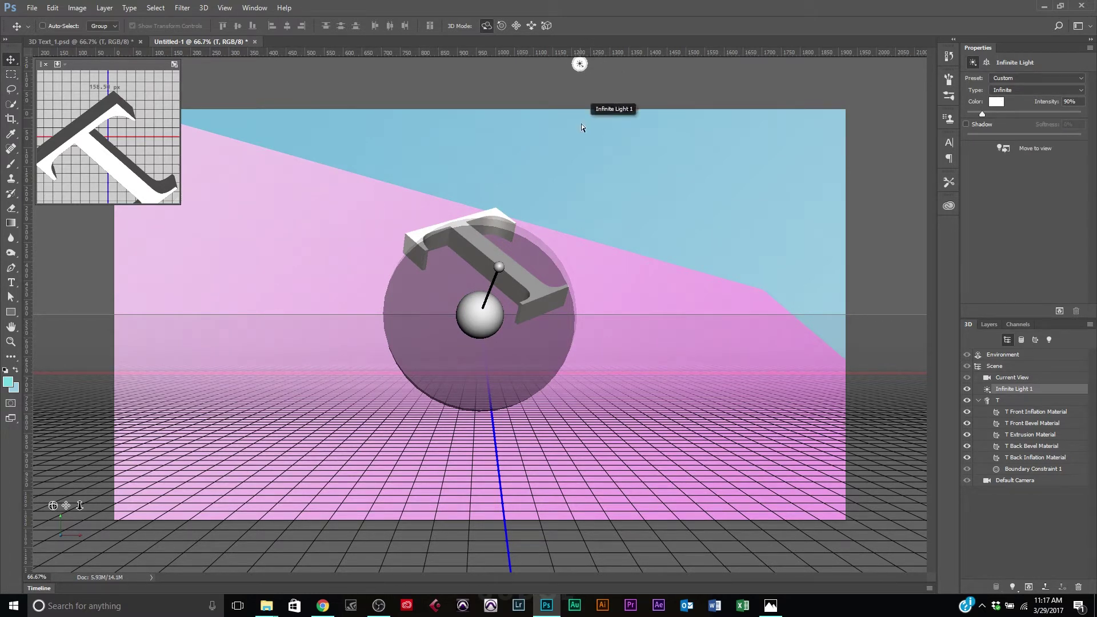
pyautogui.click(582, 70)
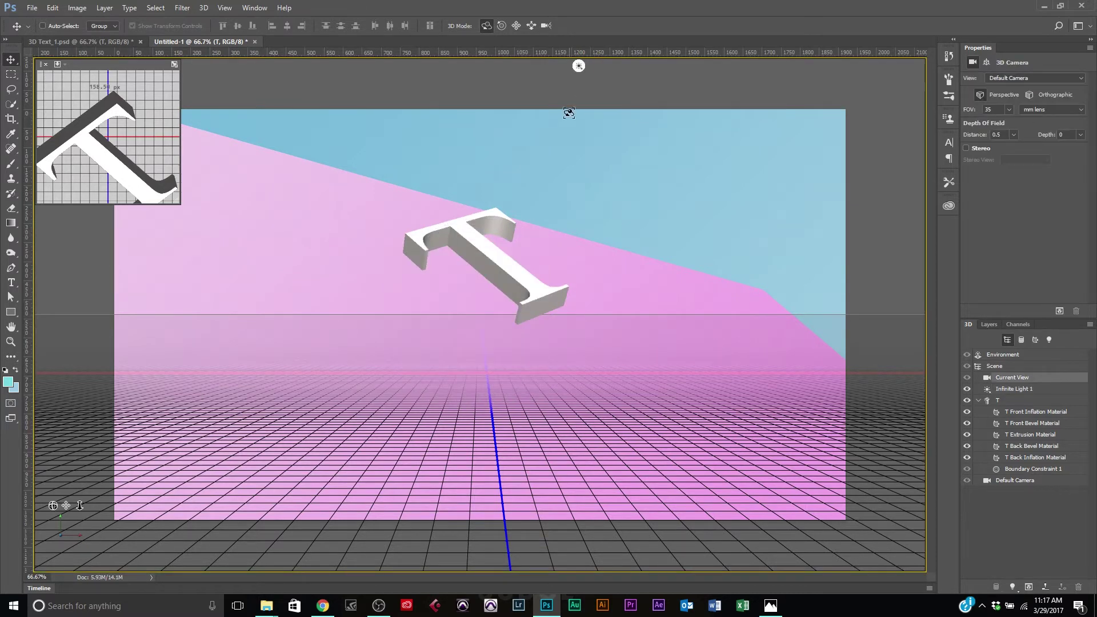
pyautogui.click(579, 65)
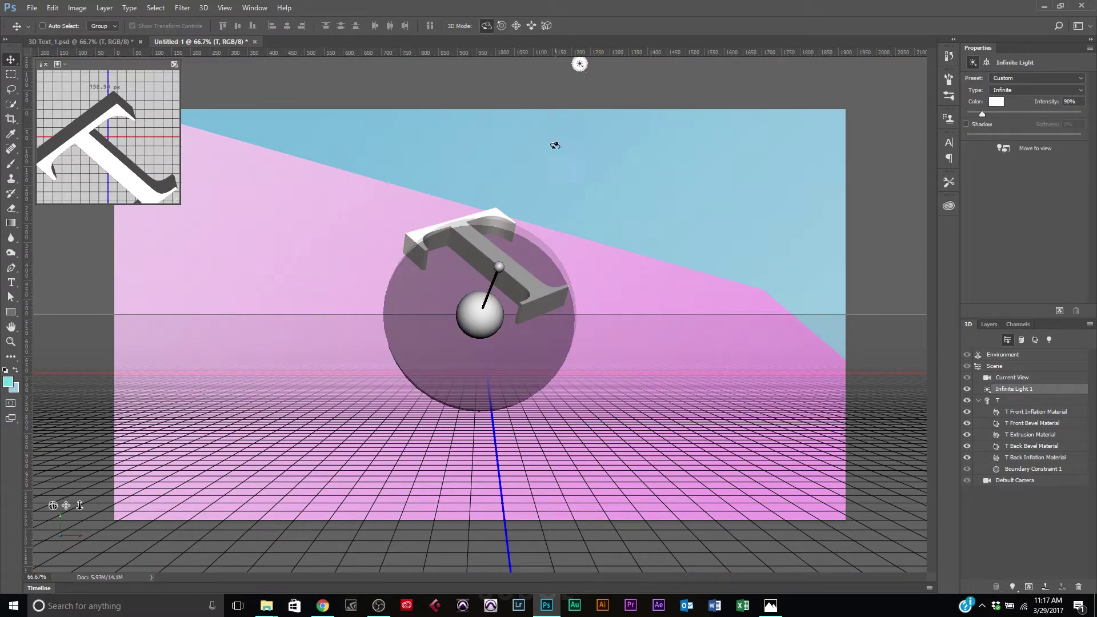
pyautogui.moveTo(501, 269)
pyautogui.mouseDown()
pyautogui.moveTo(508, 278)
pyautogui.moveTo(498, 288)
pyautogui.moveTo(477, 283)
pyautogui.moveTo(494, 298)
pyautogui.mouseUp()
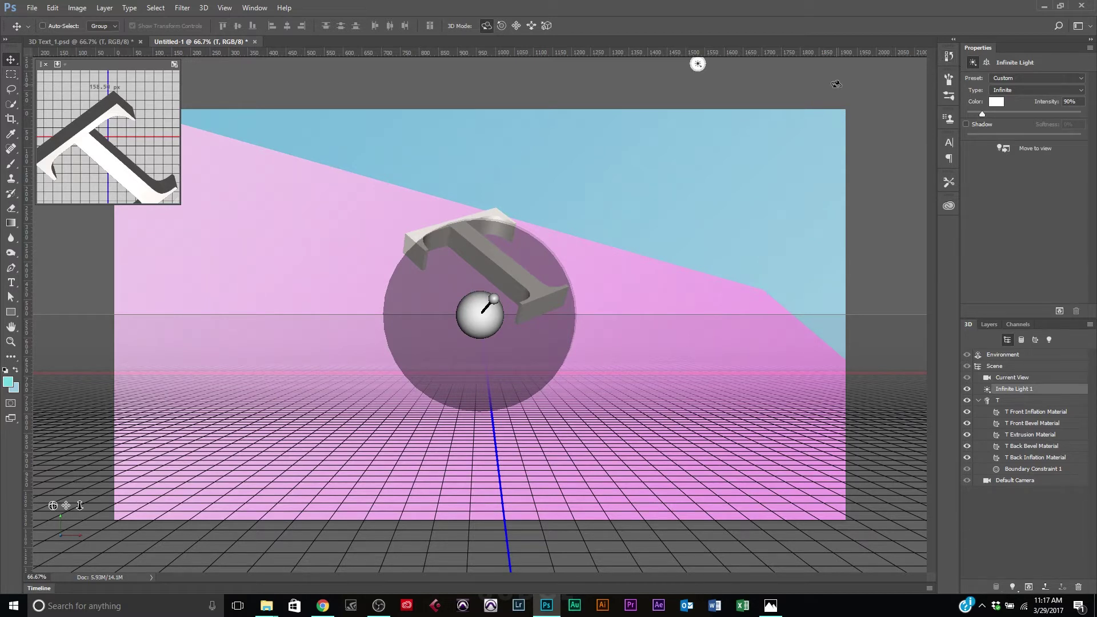
# Move the 3D letter T down and slightly right toward the middle of the canvas, and return to the layer list
pyautogui.click(451, 235)
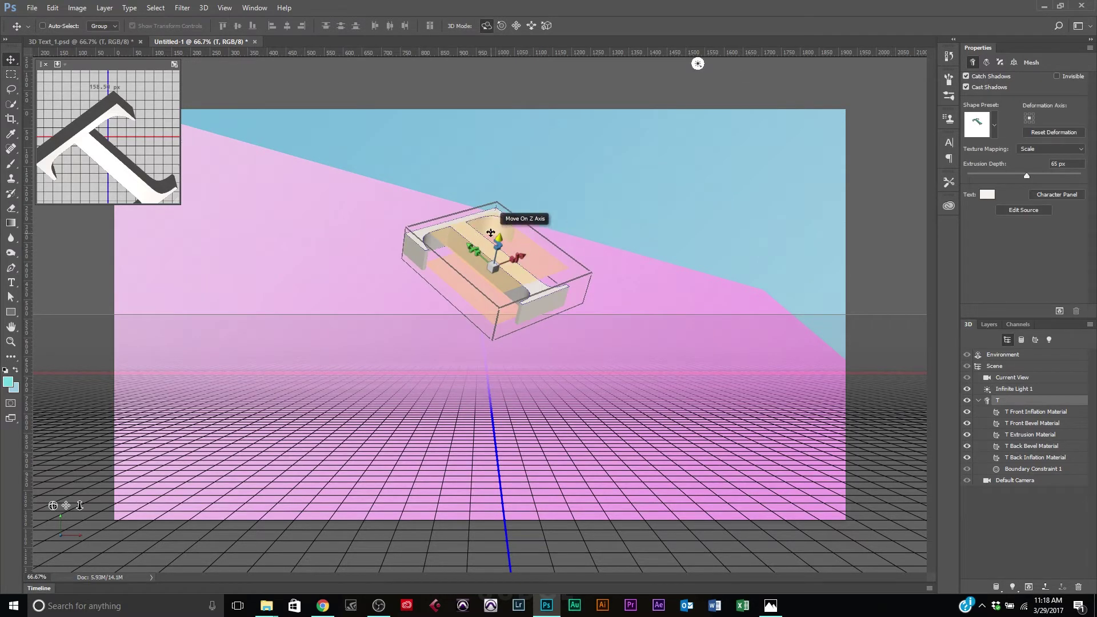
pyautogui.moveTo(497, 235); pyautogui.dragTo(534, 276)
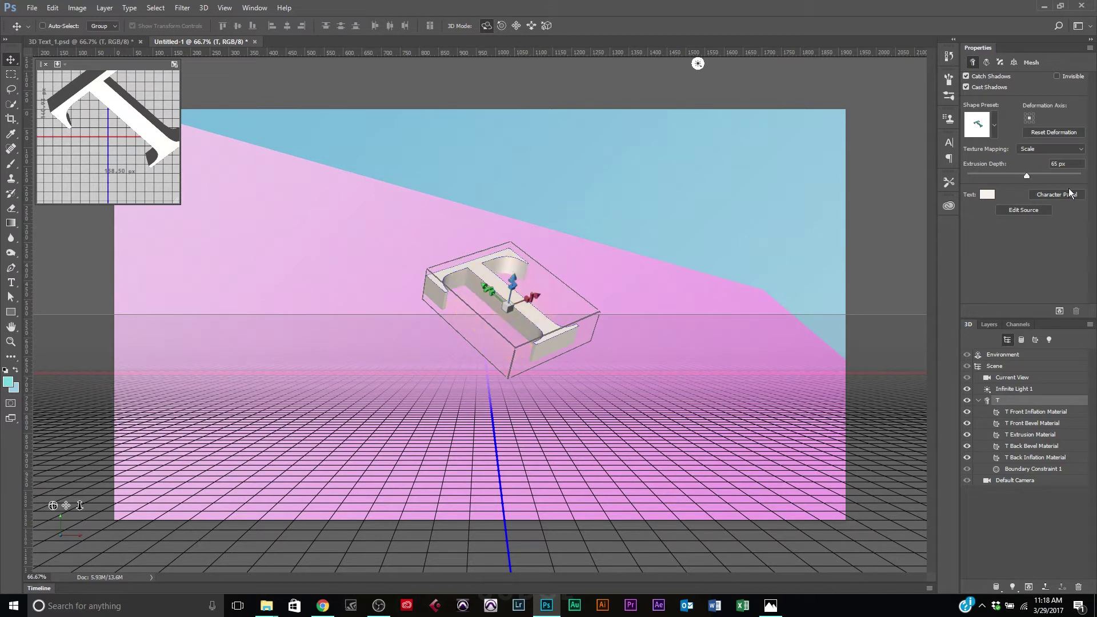
pyautogui.click(986, 325)
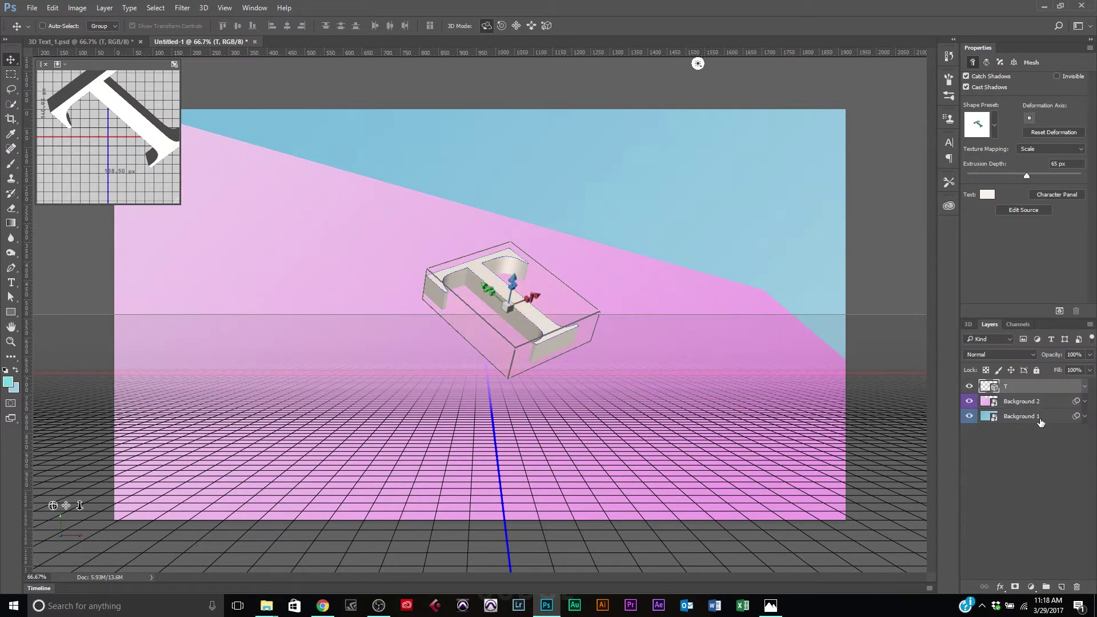
# Make the T Shadow layer visible and enable its smart filters
pyautogui.click(1010, 464)
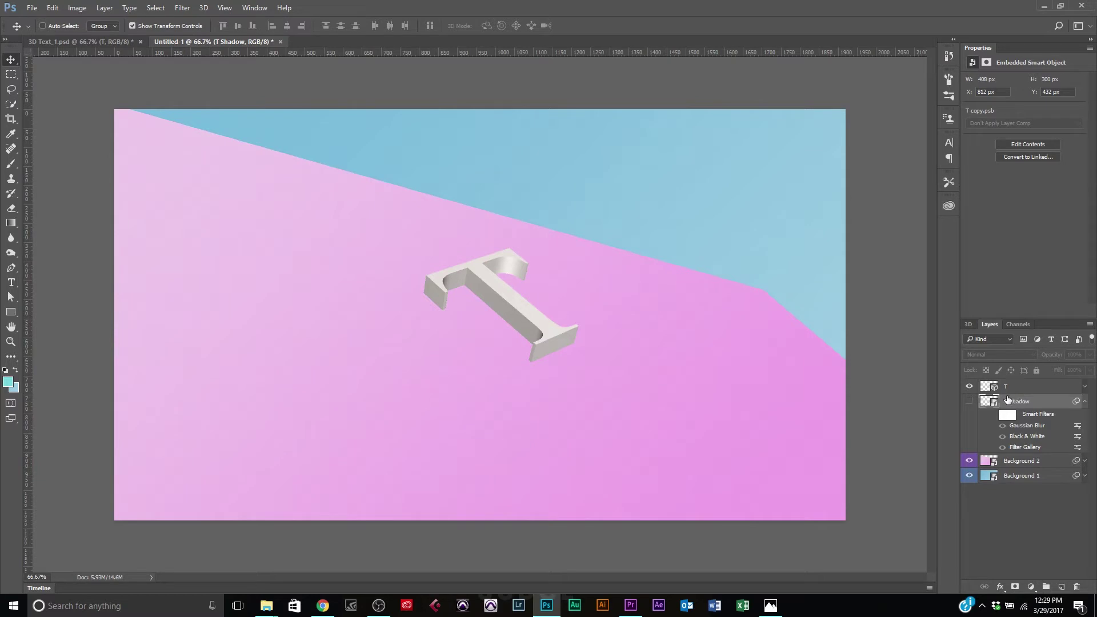
pyautogui.click(969, 401)
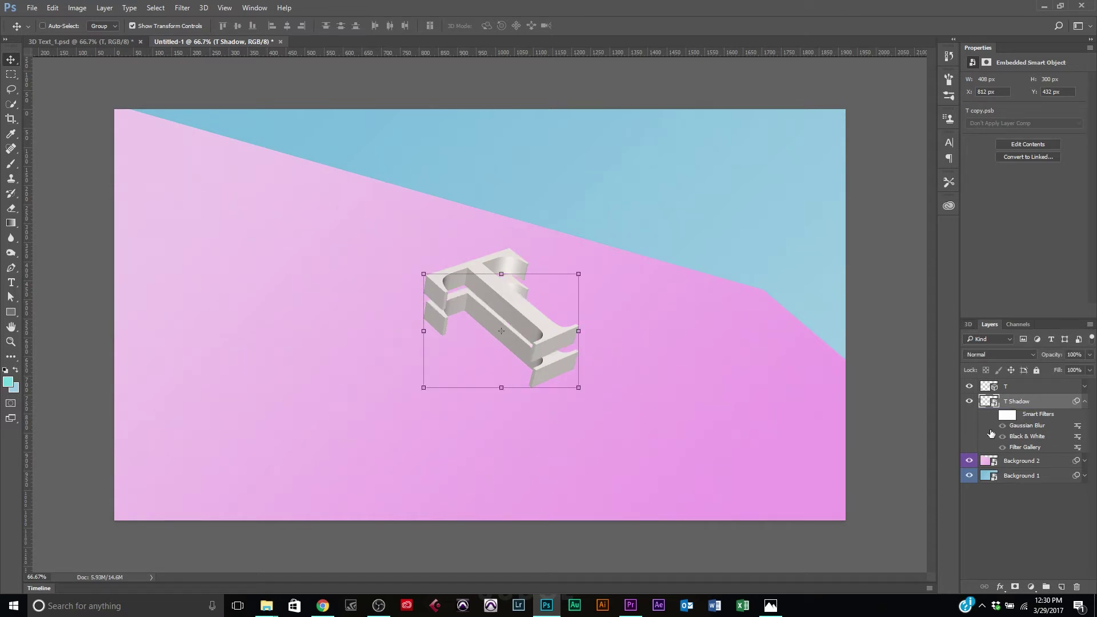
pyautogui.click(992, 414)
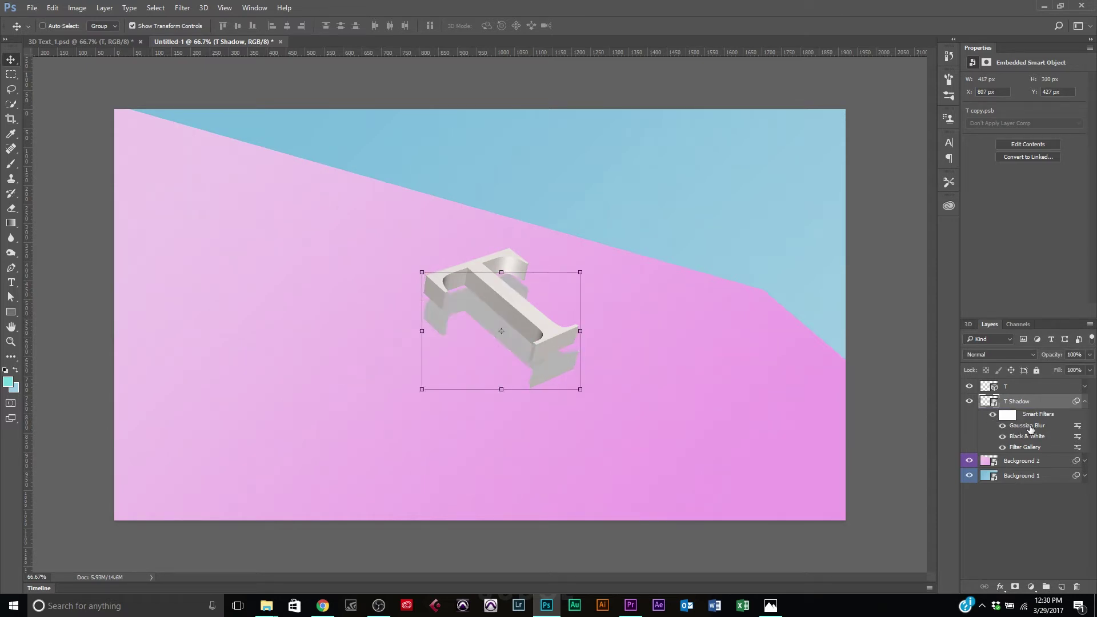
# Review the settings of the T Shadow layer's Gaussian Blur and Black & White smart filters
pyautogui.doubleClick(1027, 425)
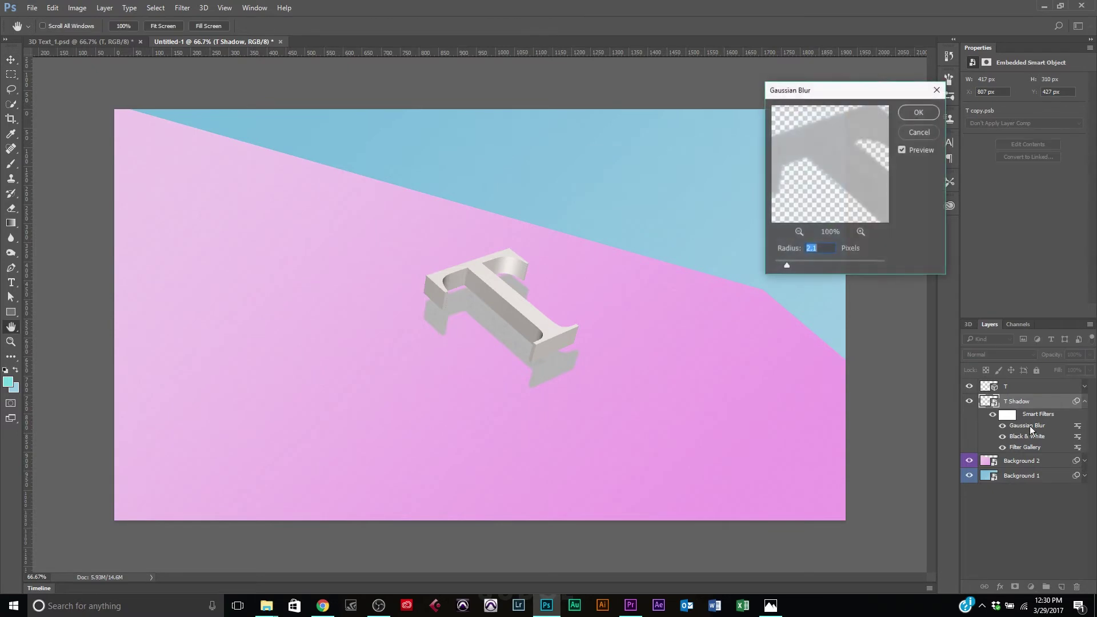
pyautogui.click(922, 115)
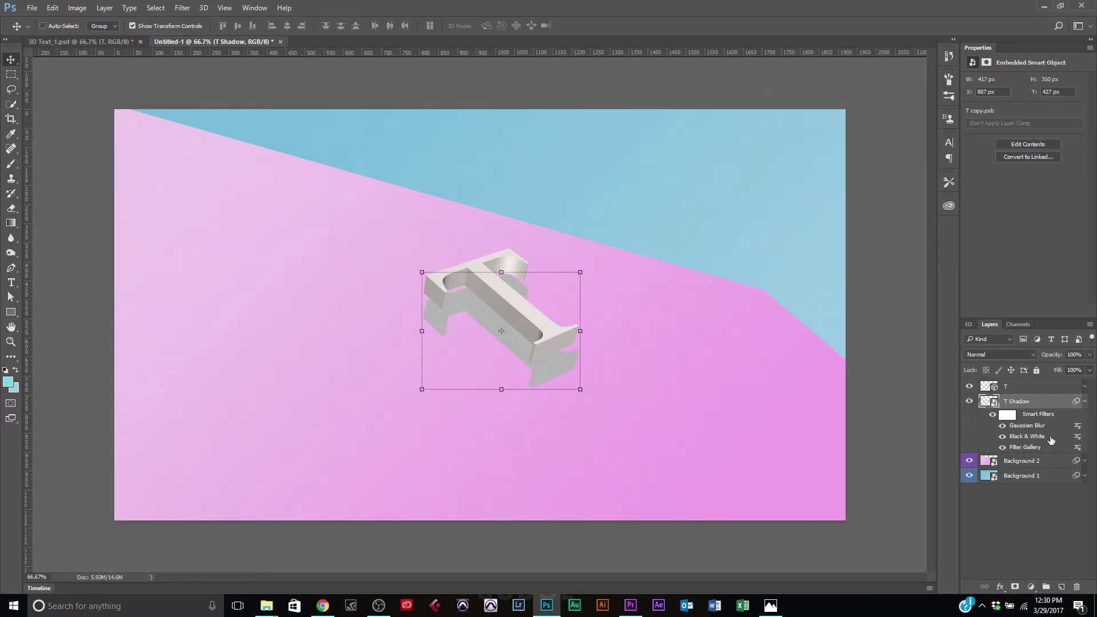
pyautogui.doubleClick(1051, 438)
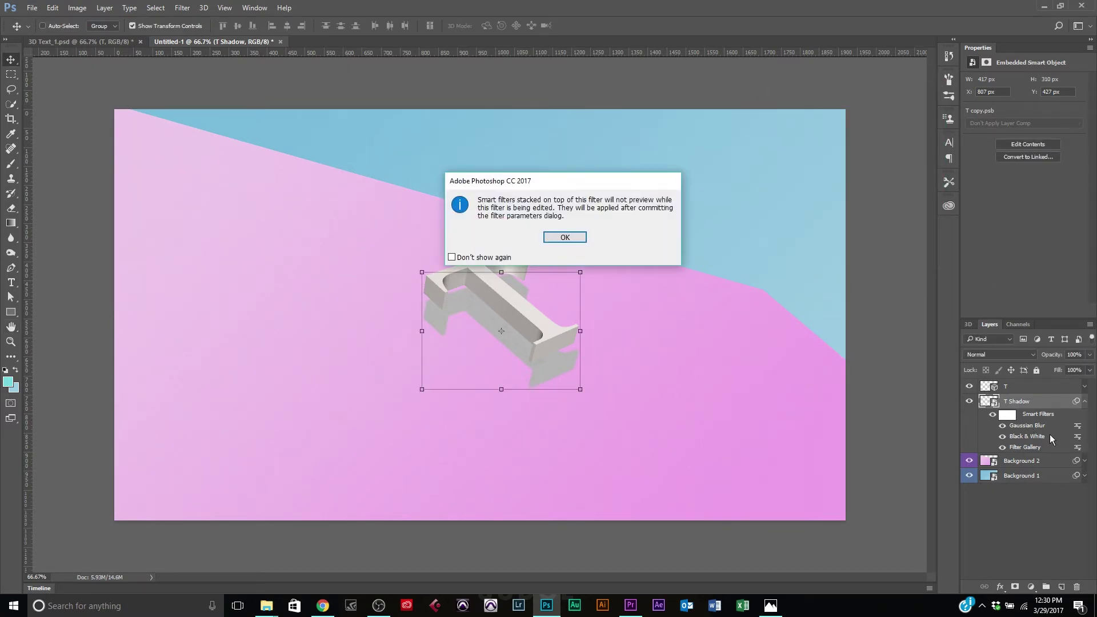
pyautogui.click(562, 237)
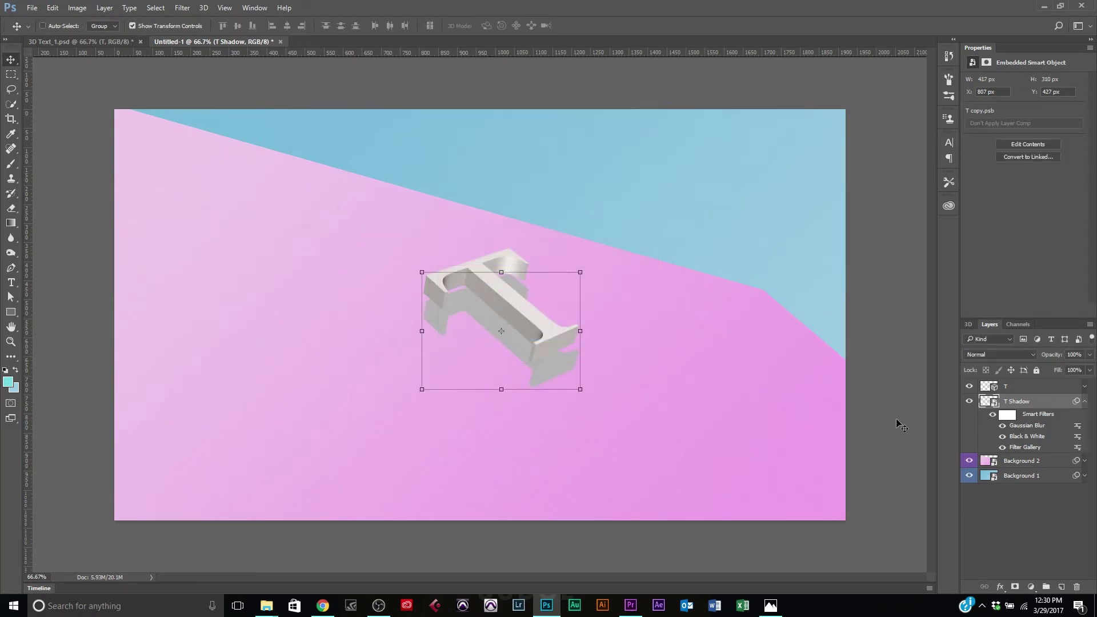
# Hide the Black & White filter on T Shadow and examine the Grain filter's settings and texture up close
pyautogui.click(1002, 435)
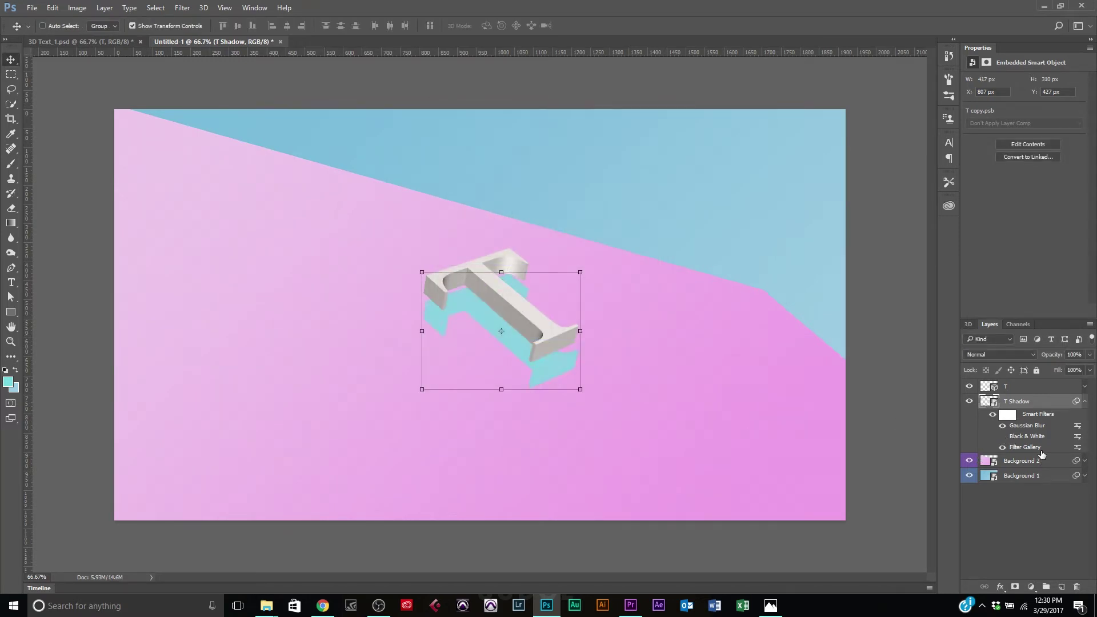
pyautogui.doubleClick(1040, 449)
pyautogui.click(576, 242)
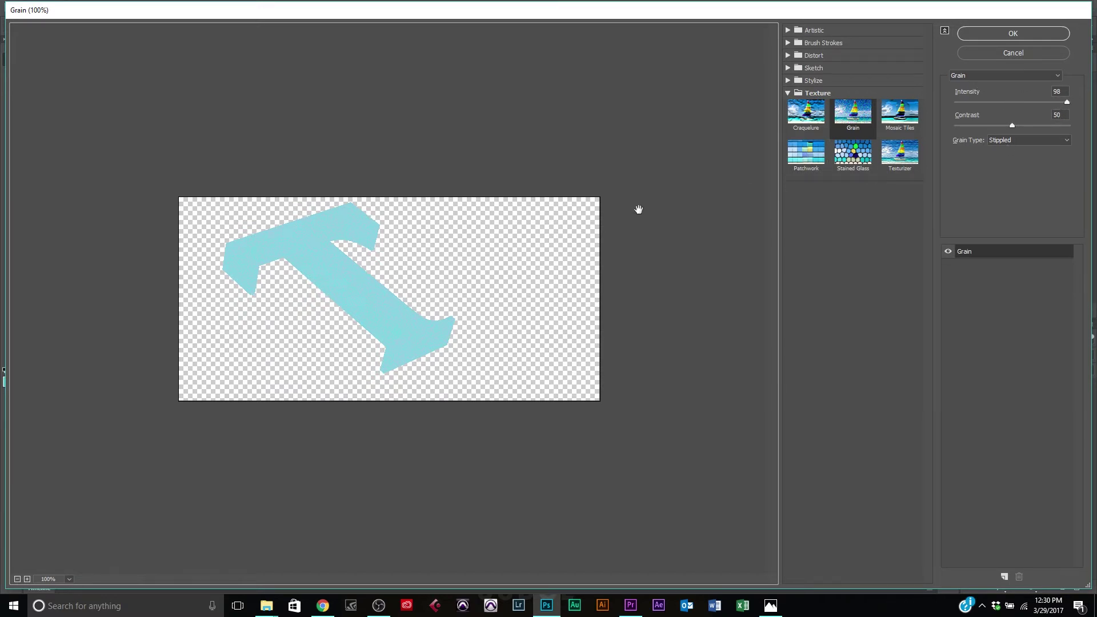
pyautogui.hotkey('ctrl', '+')
pyautogui.hotkey('ctrl', '+')
pyautogui.hotkey('ctrl', '+')
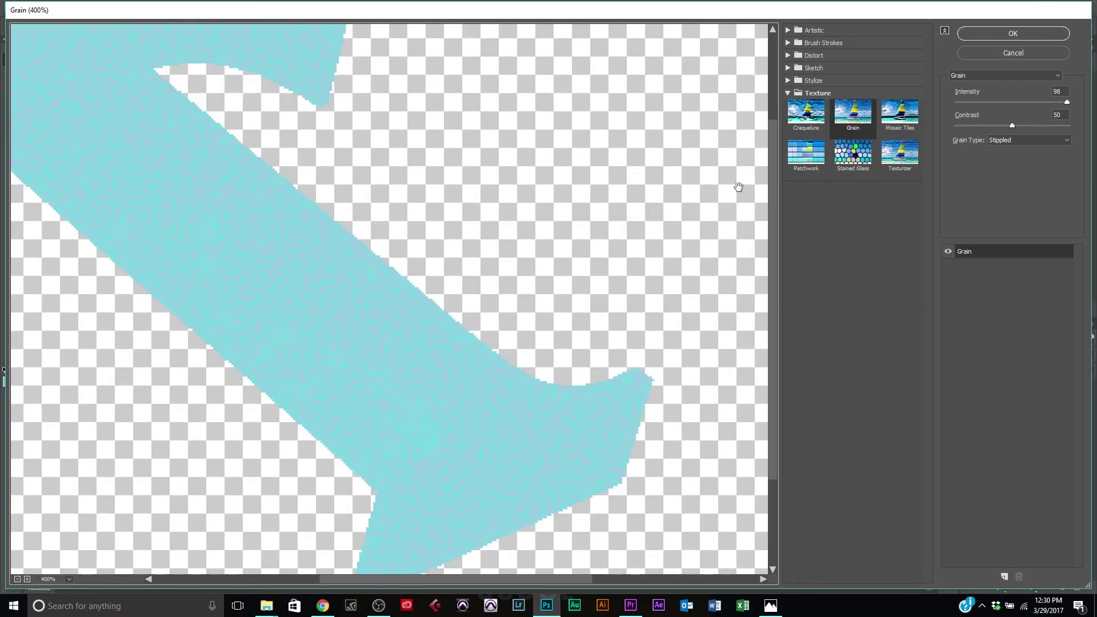
pyautogui.click(1015, 32)
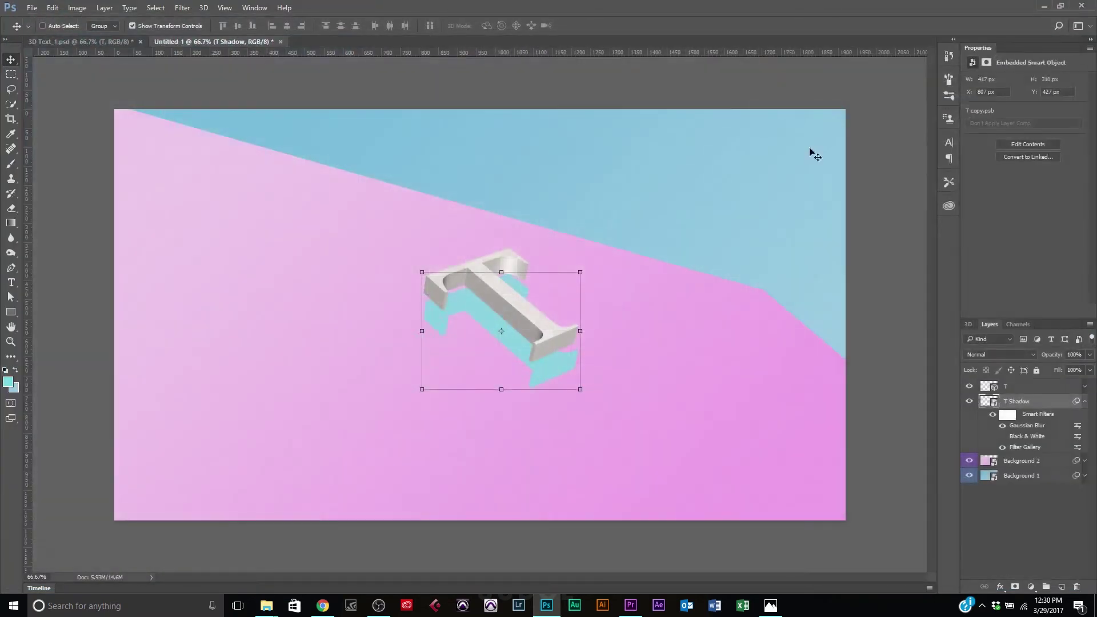
# Examine the blurred, grainy shadow up close on the canvas, and re-enable the Black & White filter
pyautogui.hotkey('ctrl', '+')
pyautogui.hotkey('ctrl', '+')
pyautogui.hotkey('ctrl', '+')
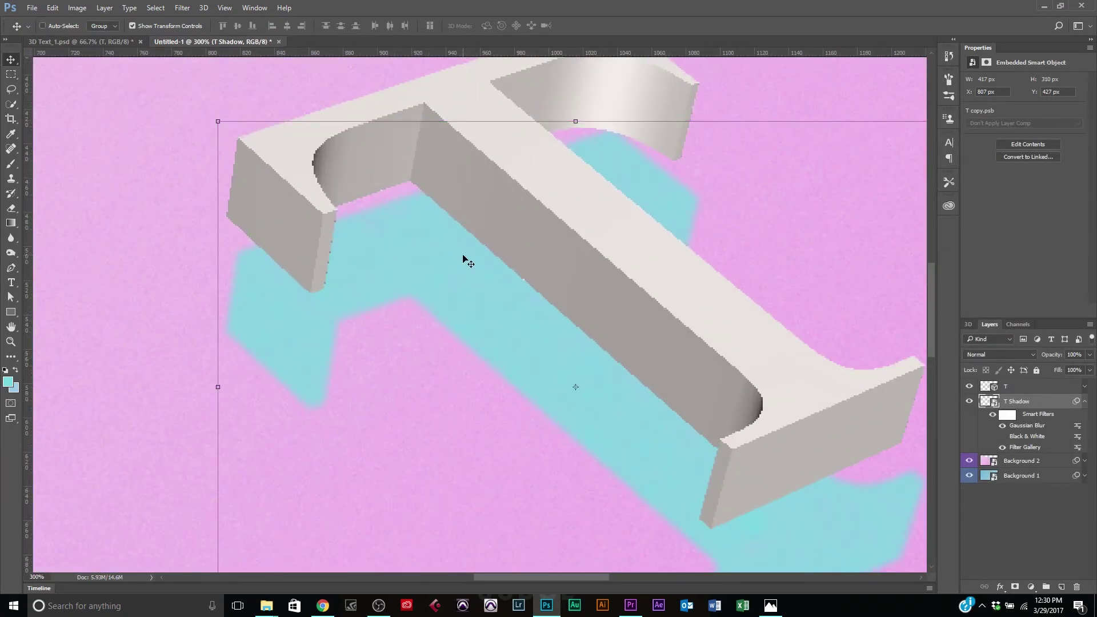
pyautogui.hotkey('ctrl', '-')
pyautogui.hotkey('ctrl', '-')
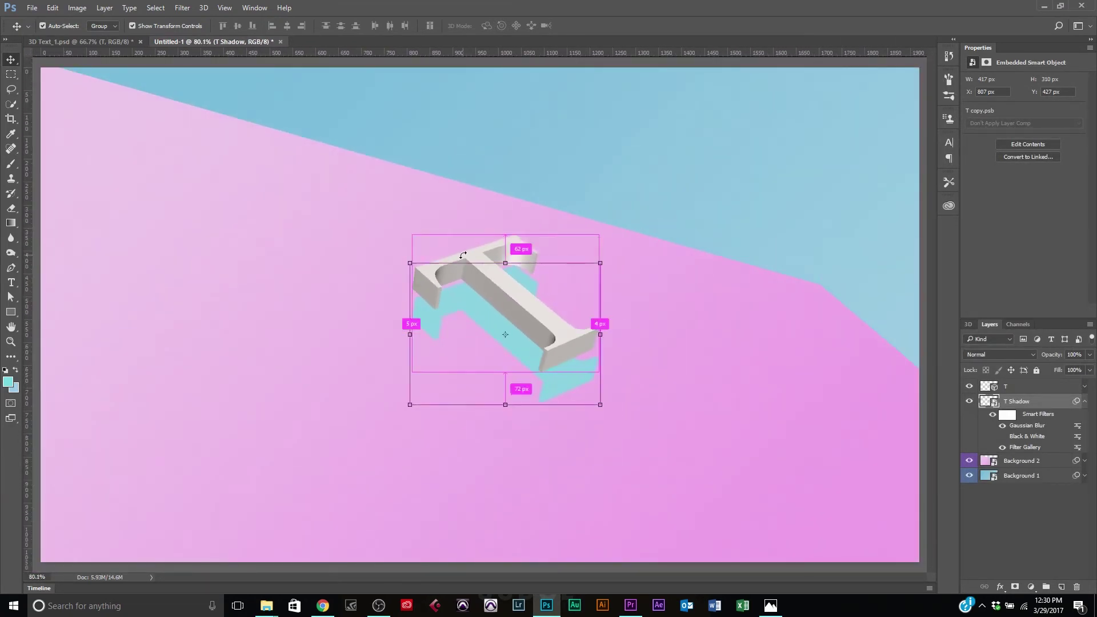
pyautogui.hotkey('ctrl', '-')
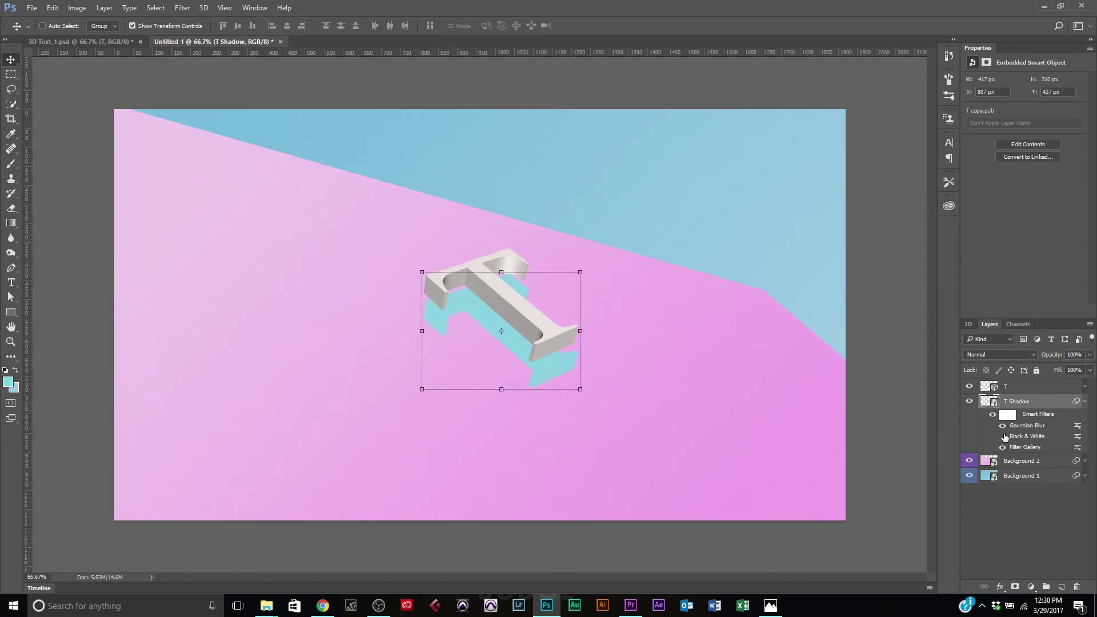
pyautogui.click(1002, 437)
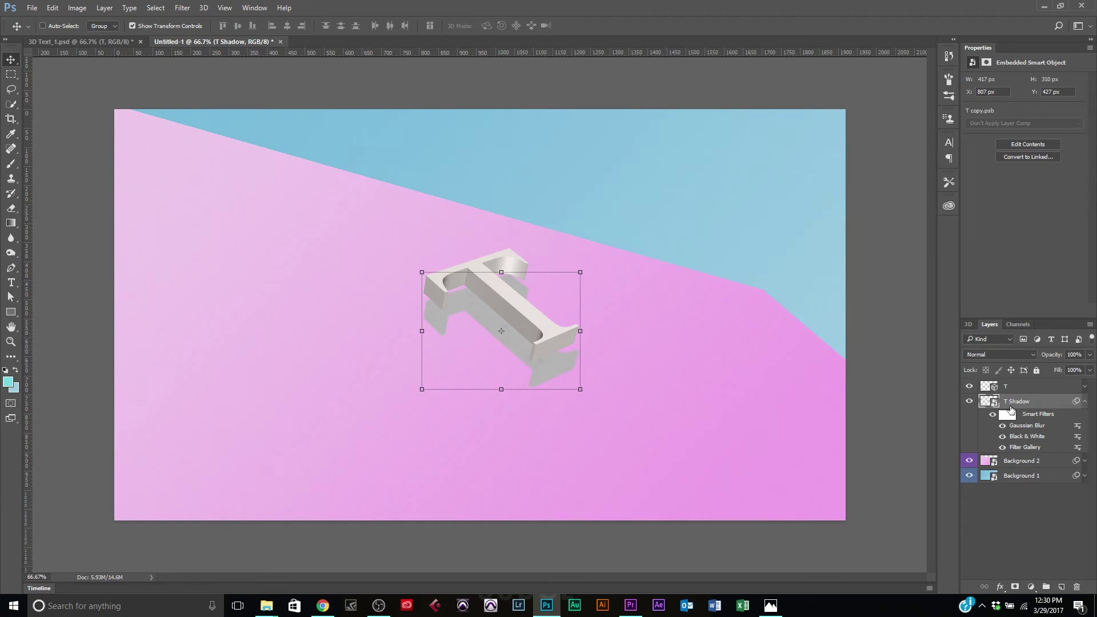
# Add a reversed linear Gradient Overlay to T Shadow, fading from black to transparent, with a 60° angle and 57% scale
pyautogui.doubleClick(1049, 405)
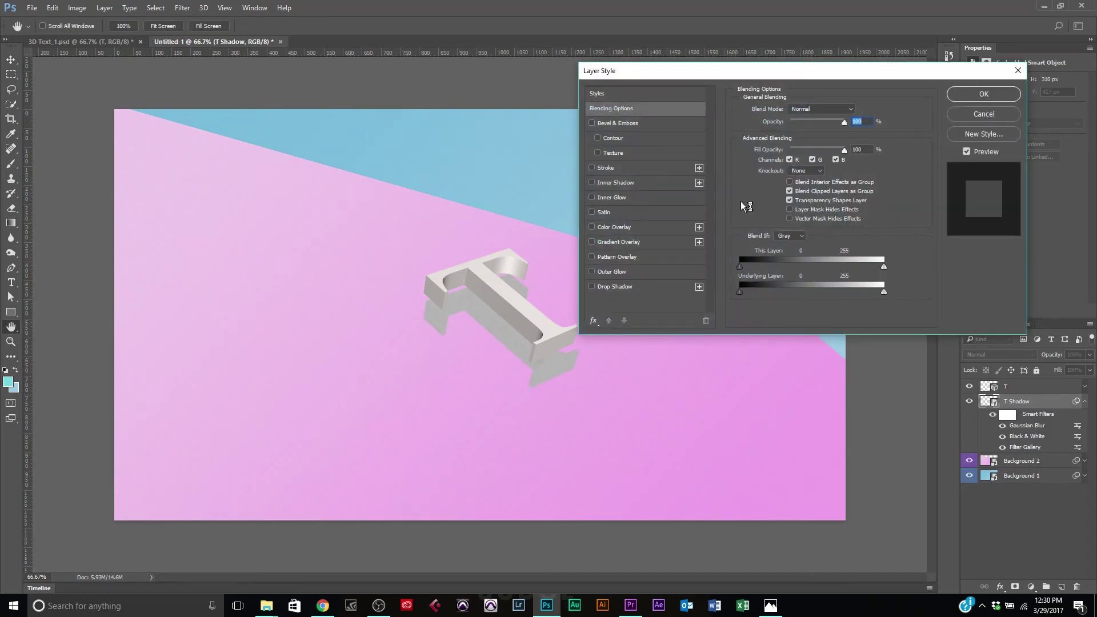
pyautogui.click(602, 241)
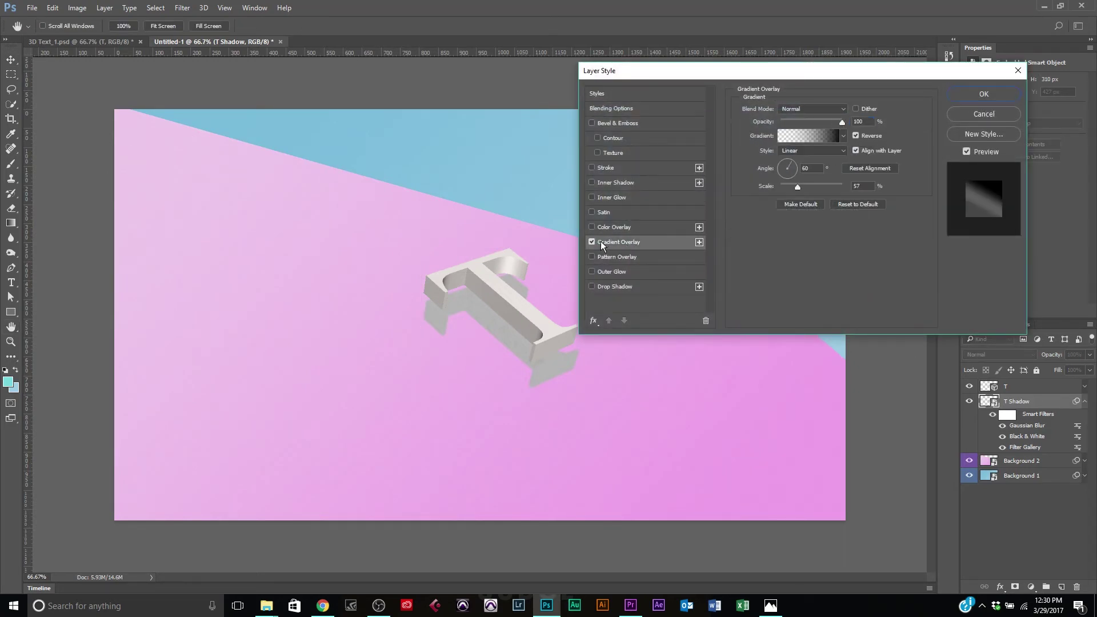
pyautogui.click(812, 135)
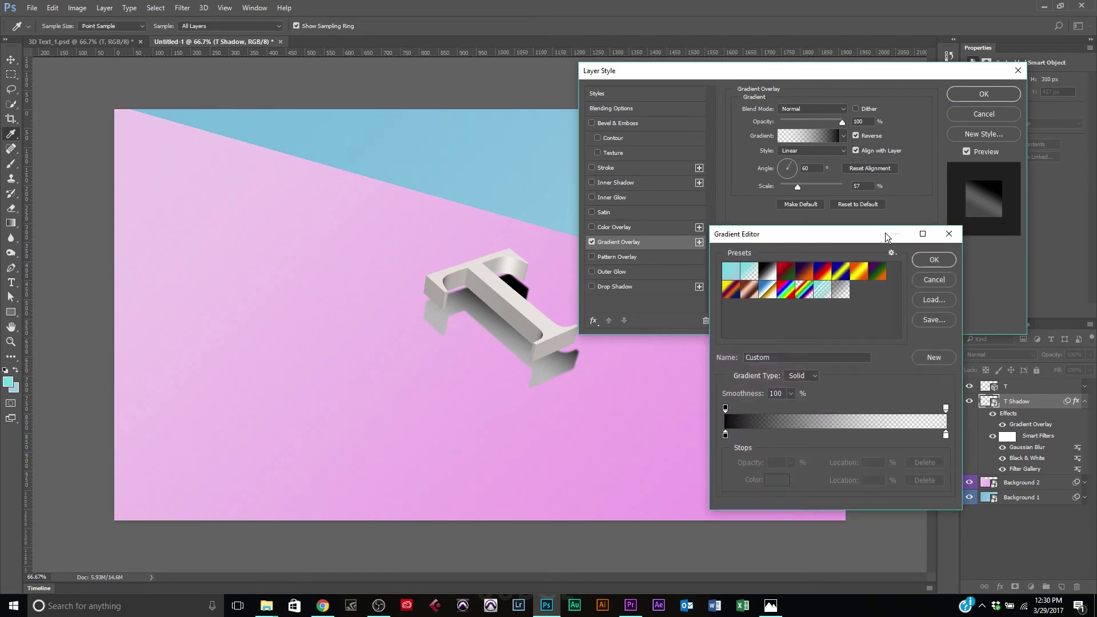
pyautogui.moveTo(835, 233); pyautogui.dragTo(839, 100)
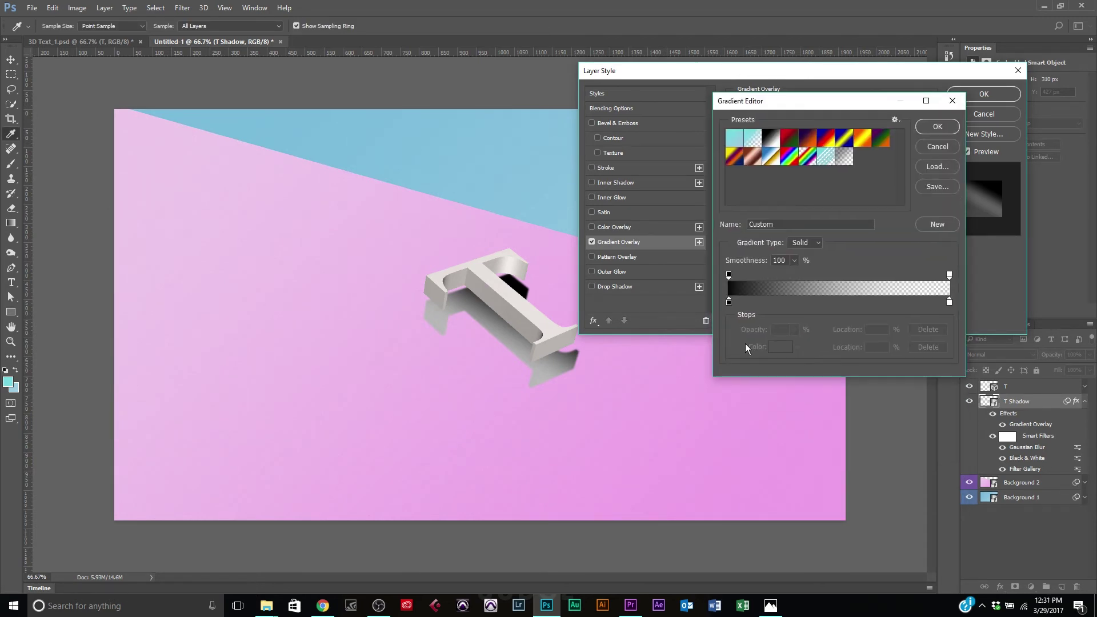
pyautogui.click(948, 301)
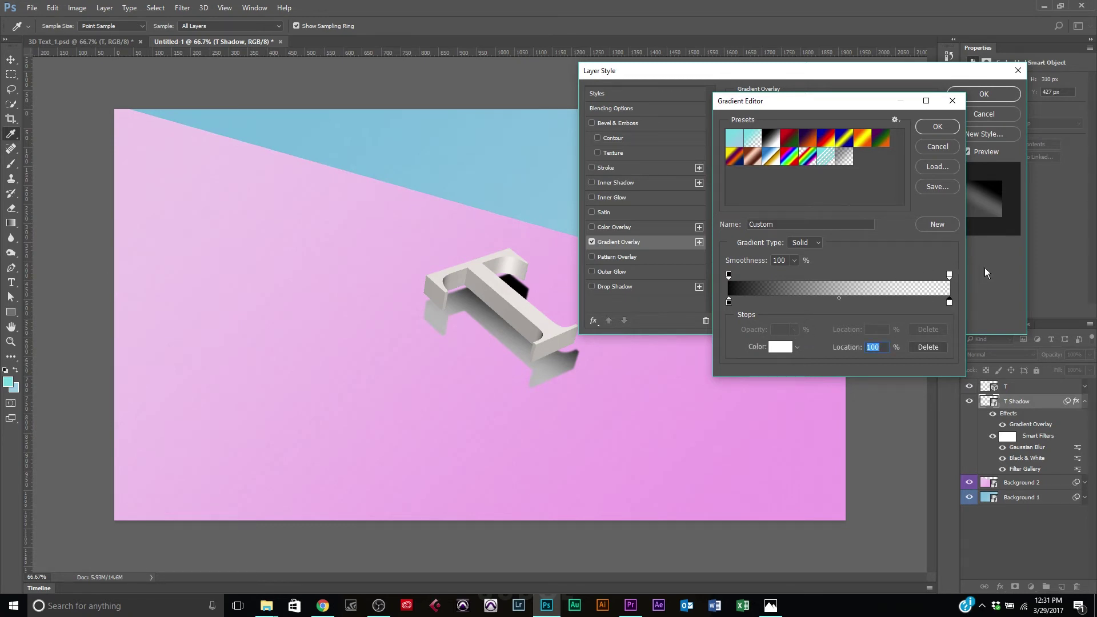
pyautogui.click(951, 272)
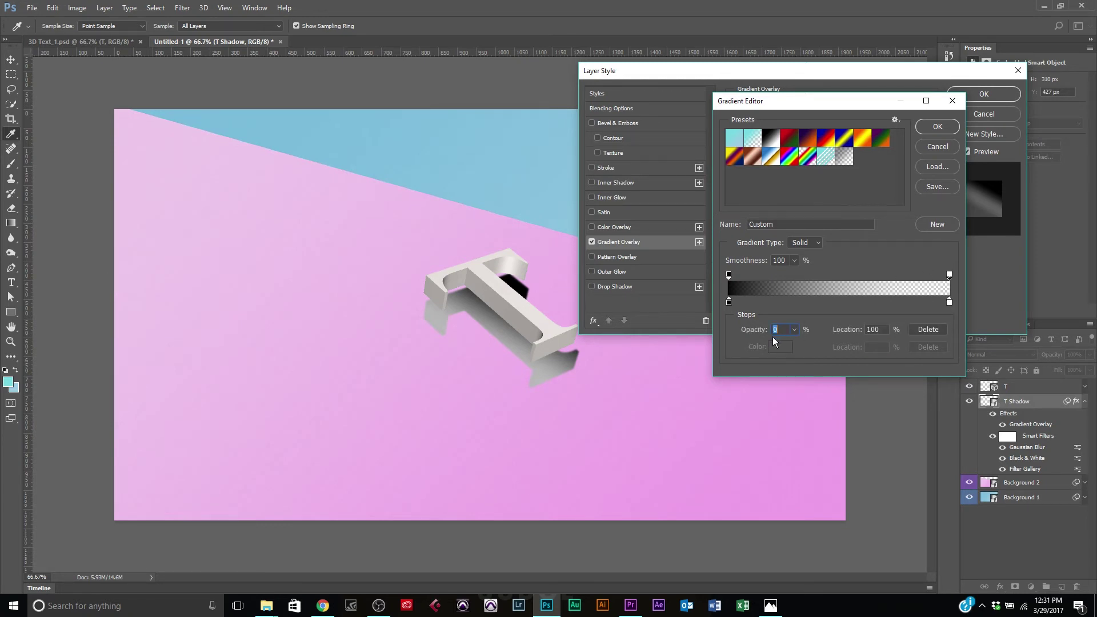
pyautogui.click(935, 129)
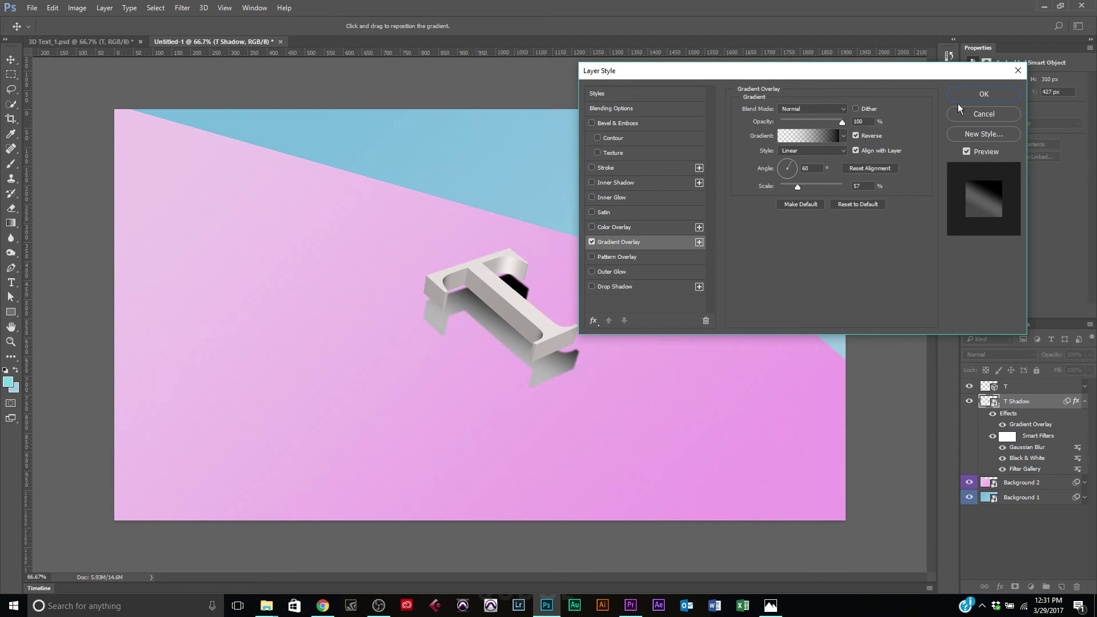
pyautogui.click(983, 94)
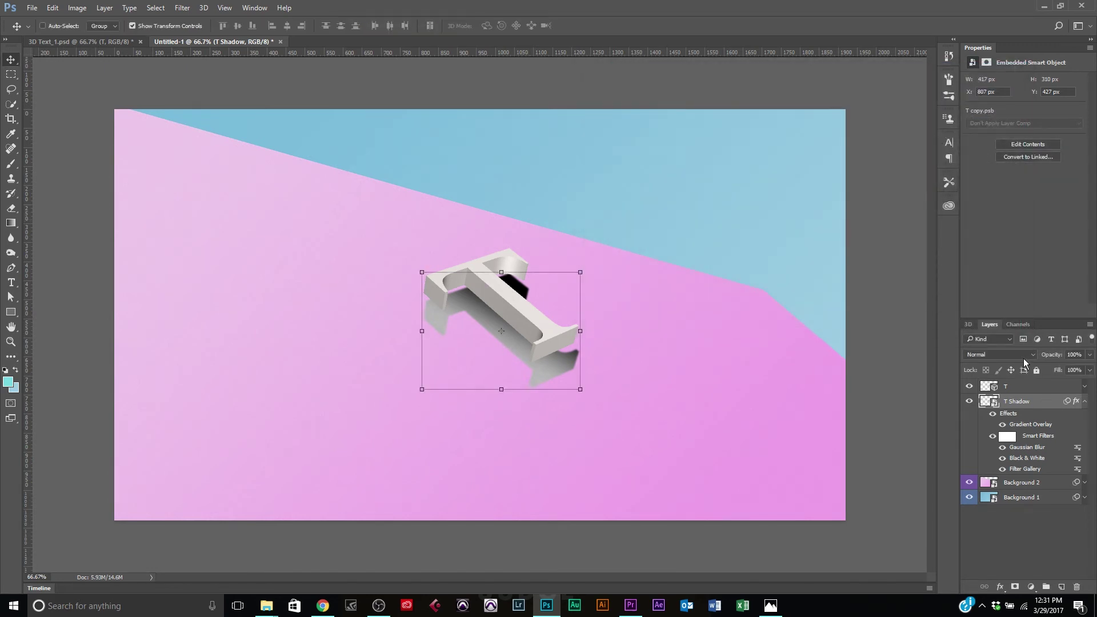
# Set the T Shadow layer's blend mode to Multiply and its opacity to 46%, and collapse its effects list
pyautogui.click(1021, 354)
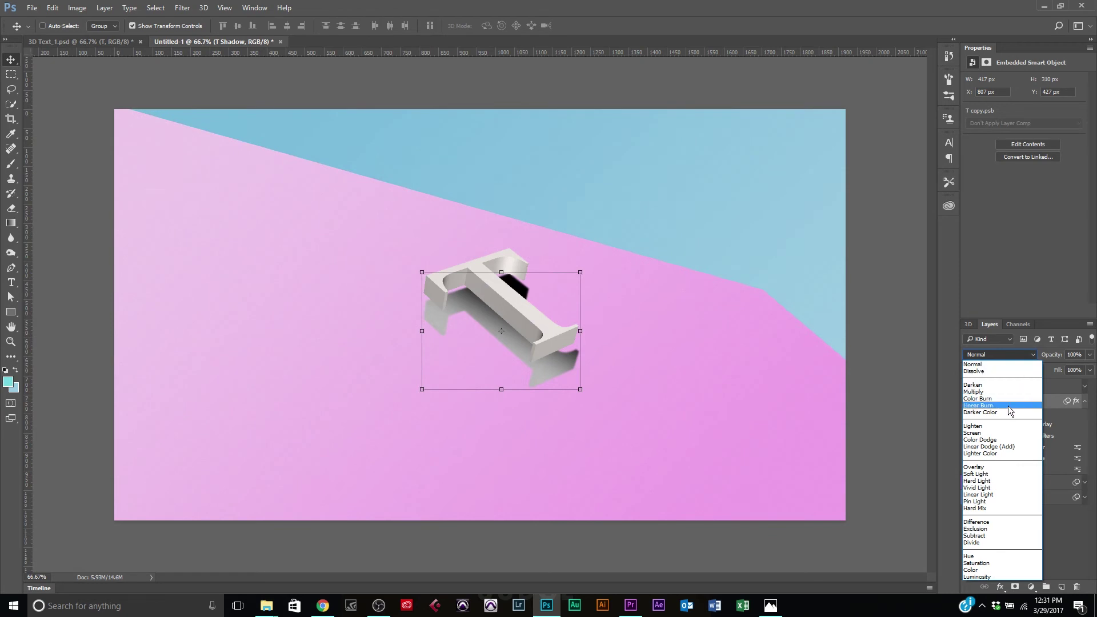
pyautogui.click(1000, 391)
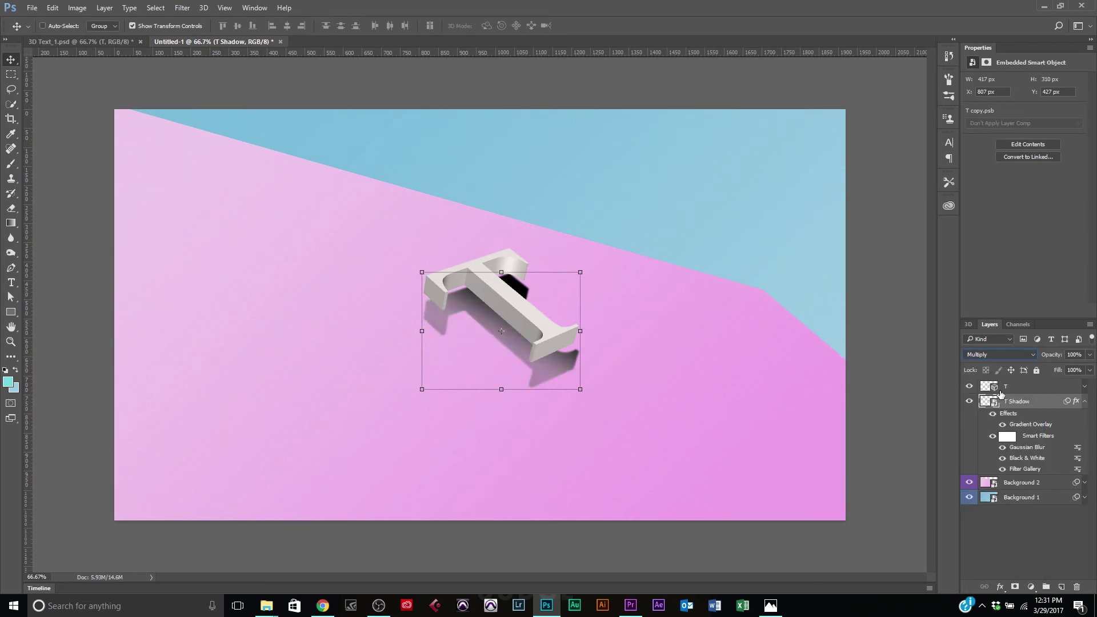
pyautogui.click(1084, 401)
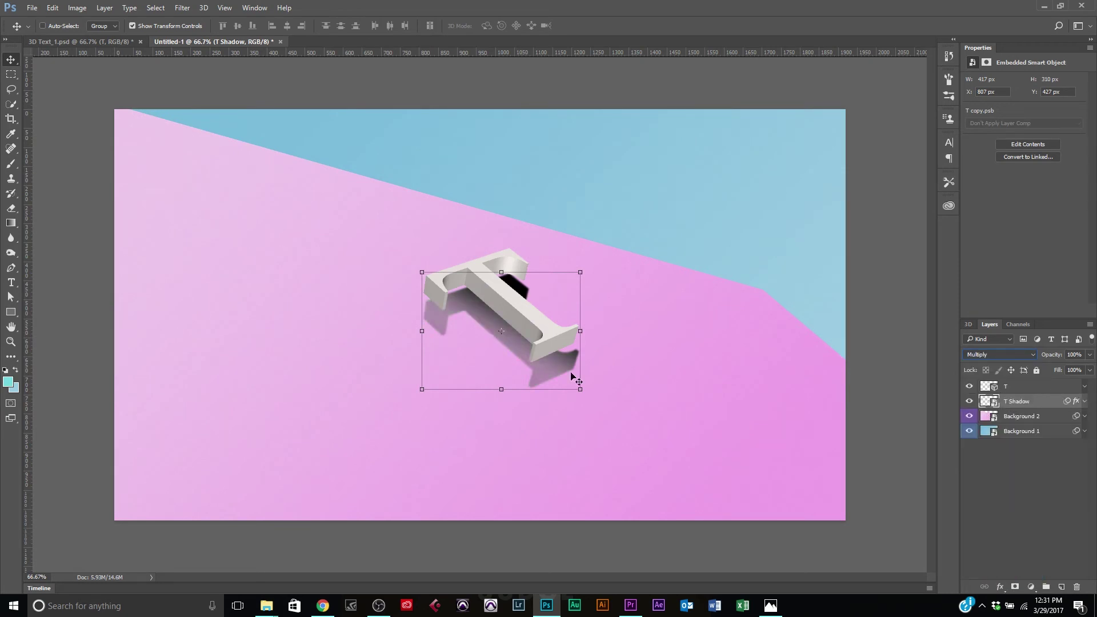
pyautogui.click(1089, 355)
pyautogui.moveTo(1057, 369); pyautogui.dragTo(1054, 369)
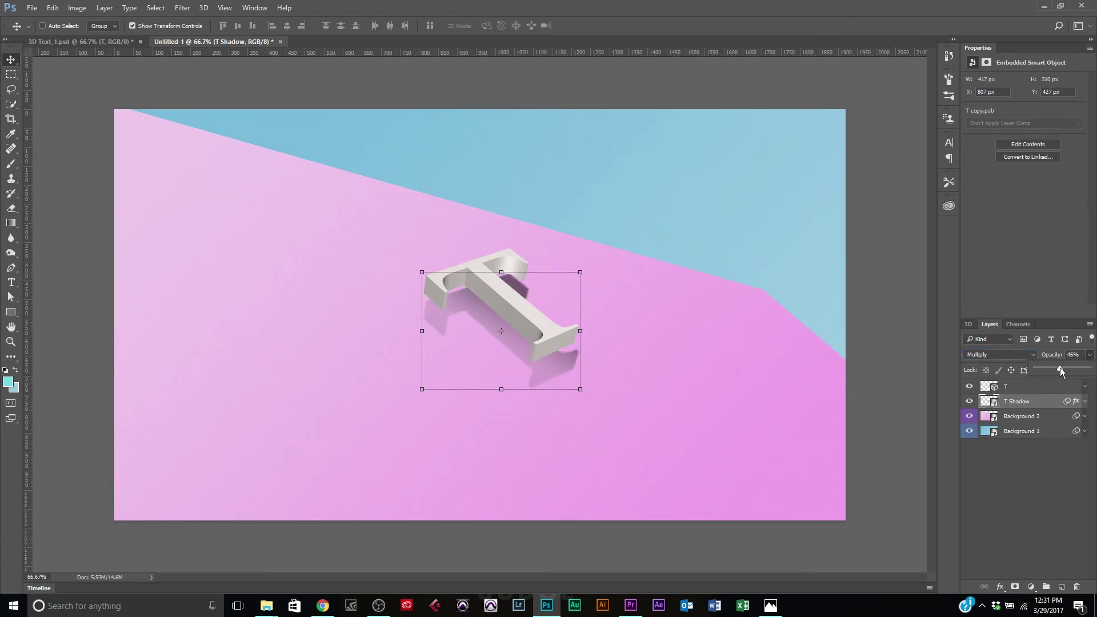
# Duplicate the T Shadow layer, set the copy's Gaussian Blur radius to 4.0 pixels, and collapse its effects list
pyautogui.click(1041, 402)
pyautogui.hotkey('ctrl', 'j')
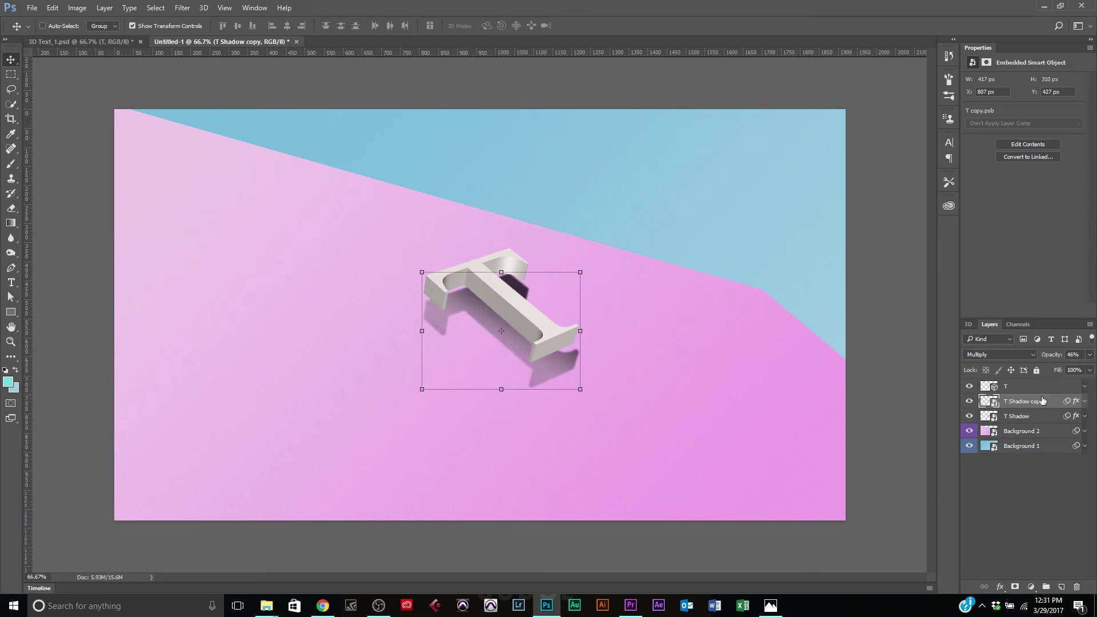
pyautogui.click(1084, 401)
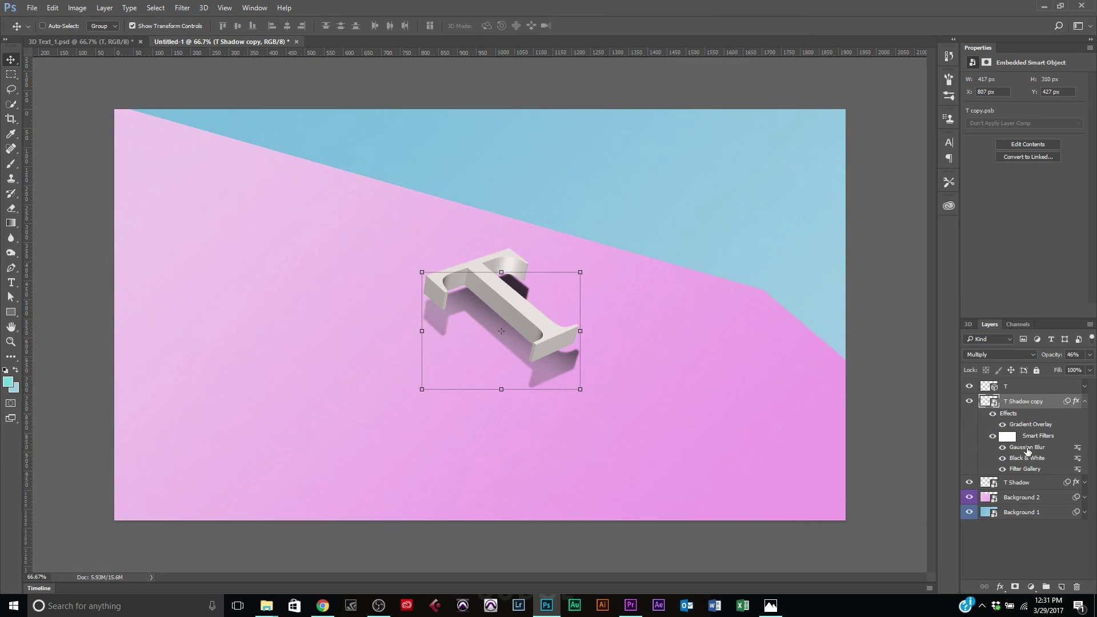
pyautogui.doubleClick(1027, 447)
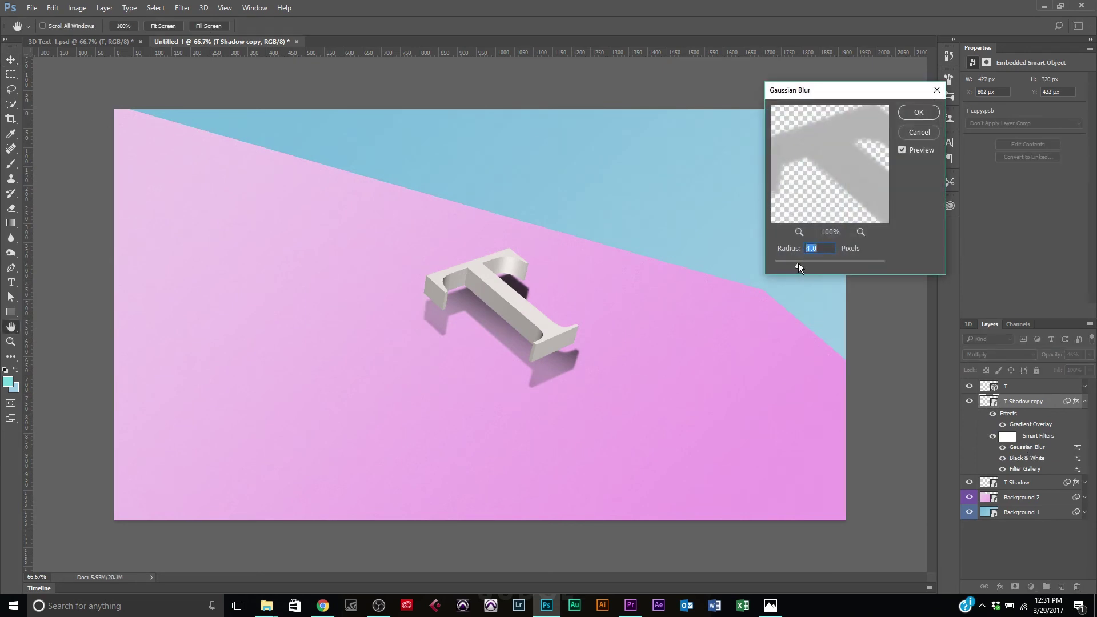
pyautogui.click(916, 113)
pyautogui.press('v')
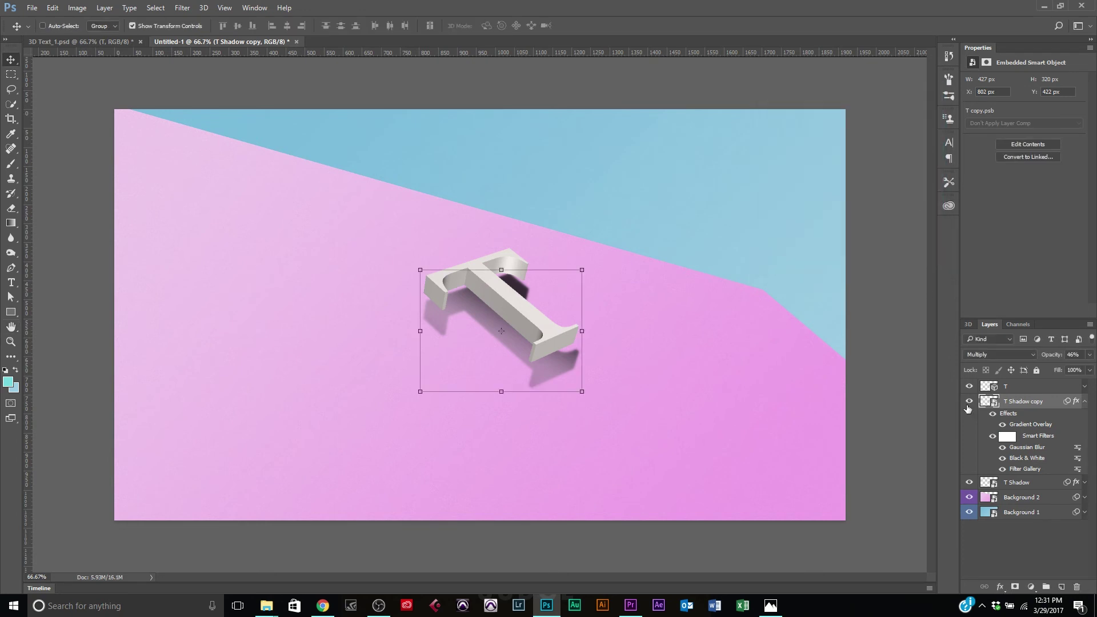
pyautogui.click(1024, 557)
pyautogui.click(1084, 401)
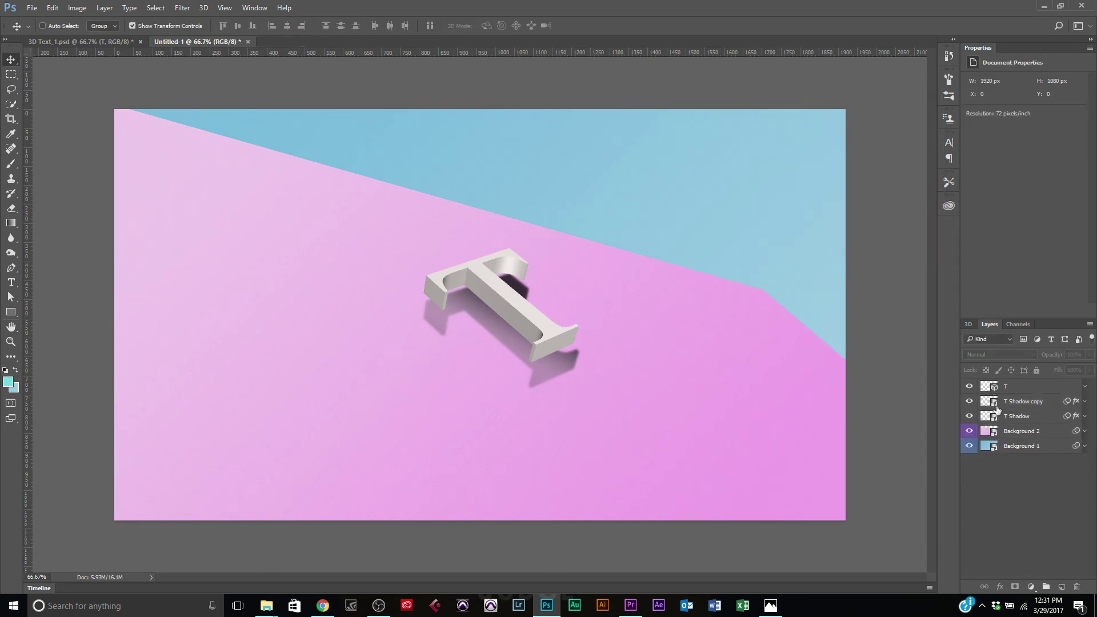
pyautogui.hotkey('ctrl', '+')
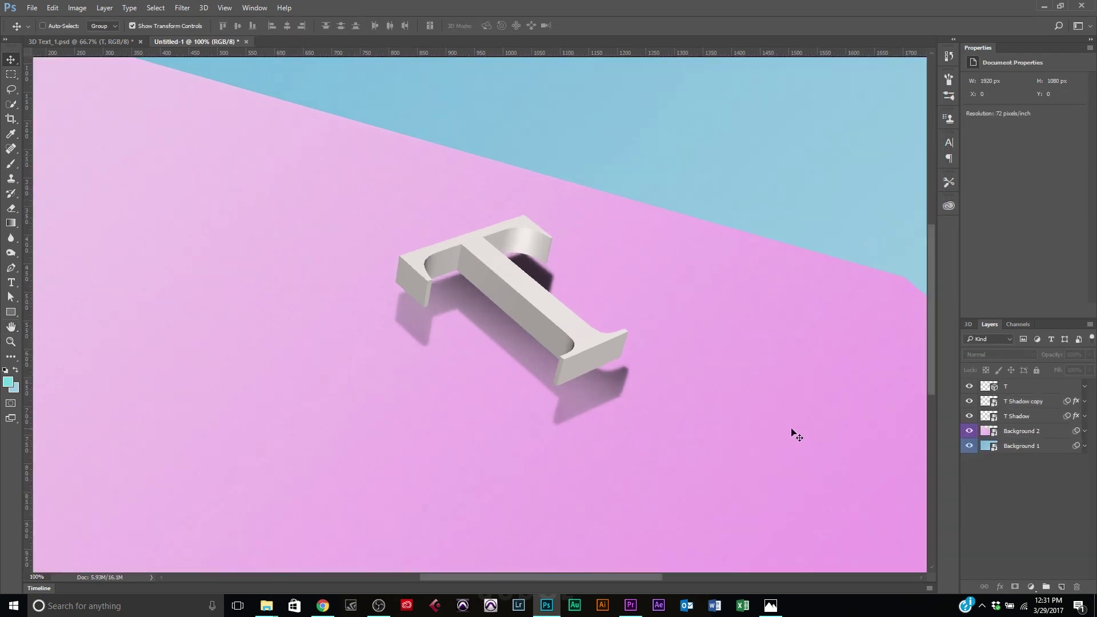
pyautogui.hotkey('ctrl', '-')
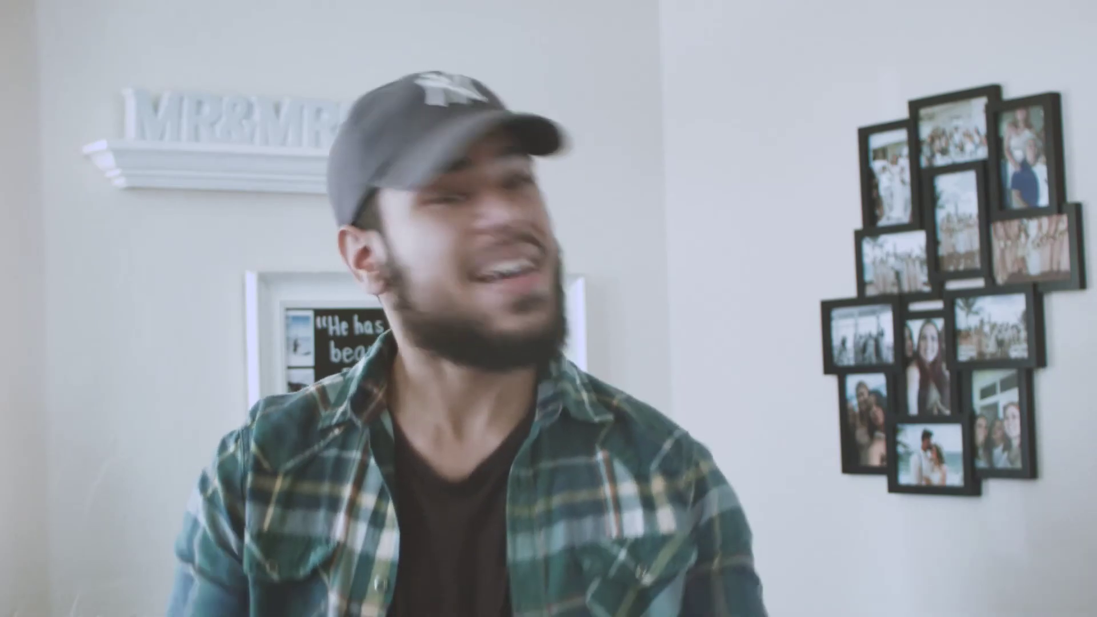